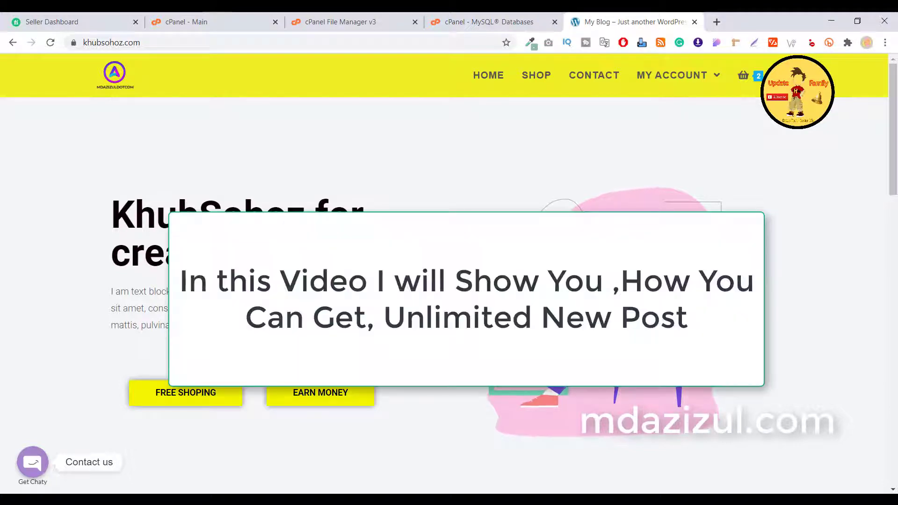
Step: Scroll the storefront homepage, then return to the top to read the hero heading and intro text
scroll(449, 272, "down", 7)
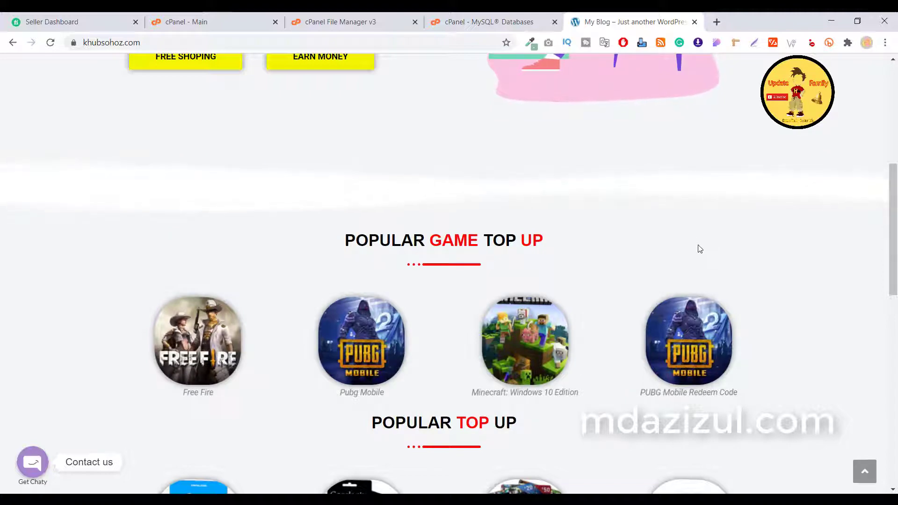
scroll(697, 246, "down", 8)
scroll(538, 314, "down", 6)
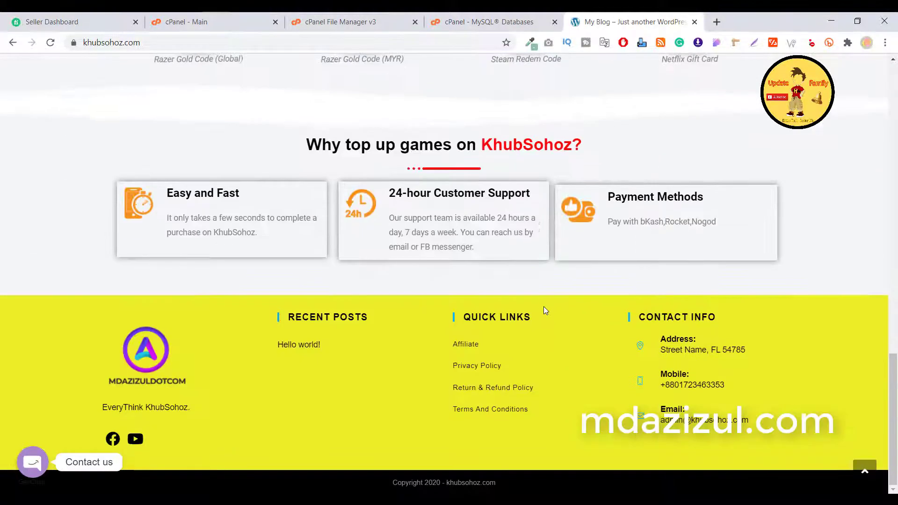
key("Home")
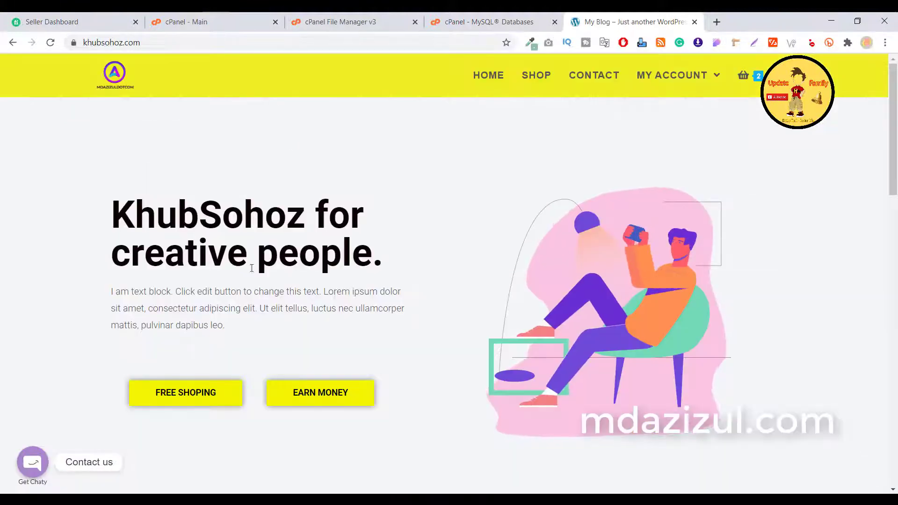
left_click_drag(132, 196, 247, 295)
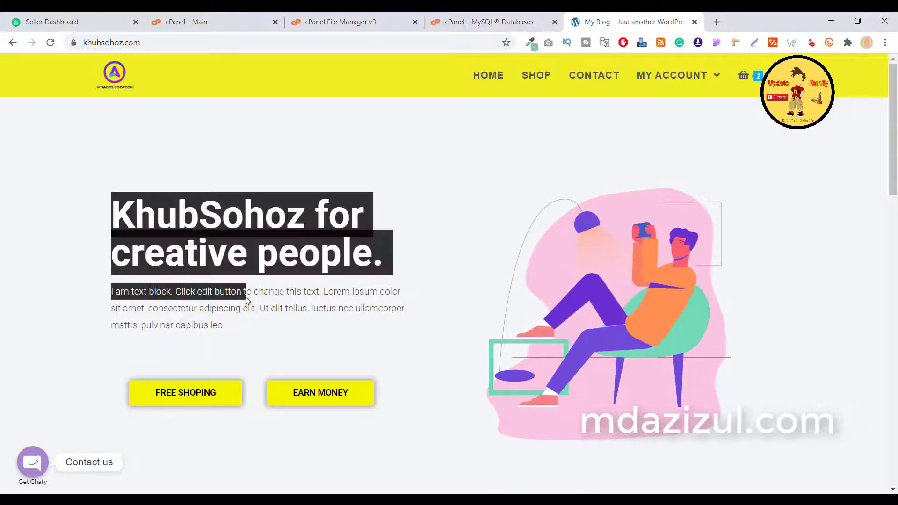
left_click(199, 300)
left_click_drag(236, 354, 237, 355)
left_click(210, 370)
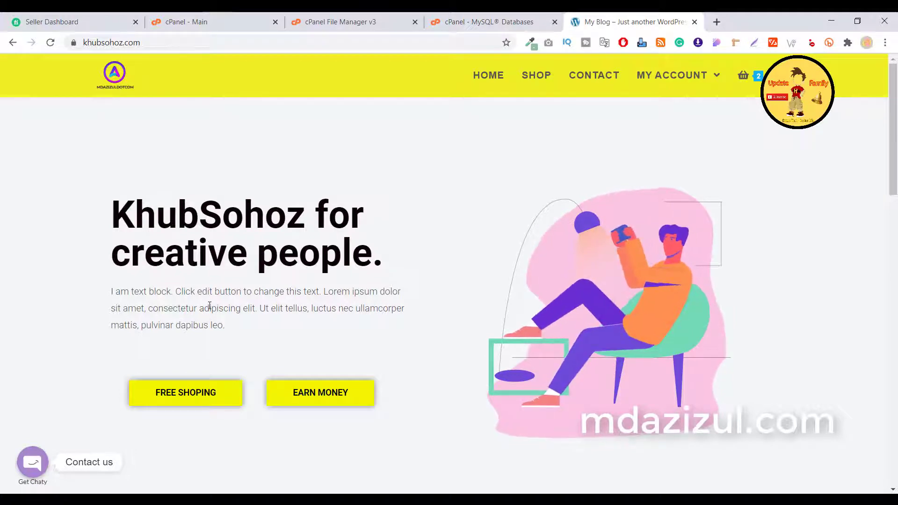
Step: Scroll down to the POPULAR GAME TOP UP section and highlight its heading
scroll(208, 307, "down", 5)
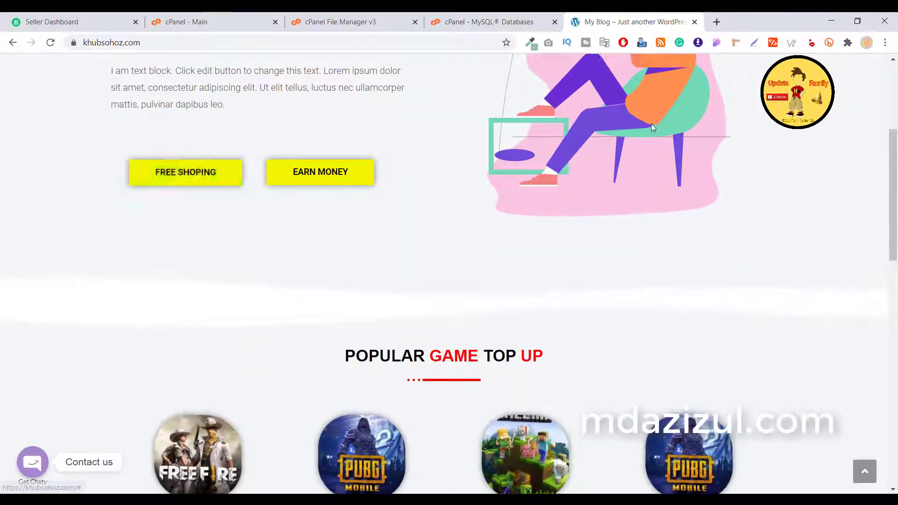
scroll(256, 345, "up", 5)
scroll(195, 235, "down", 3)
scroll(261, 276, "down", 1)
scroll(411, 225, "up", 4)
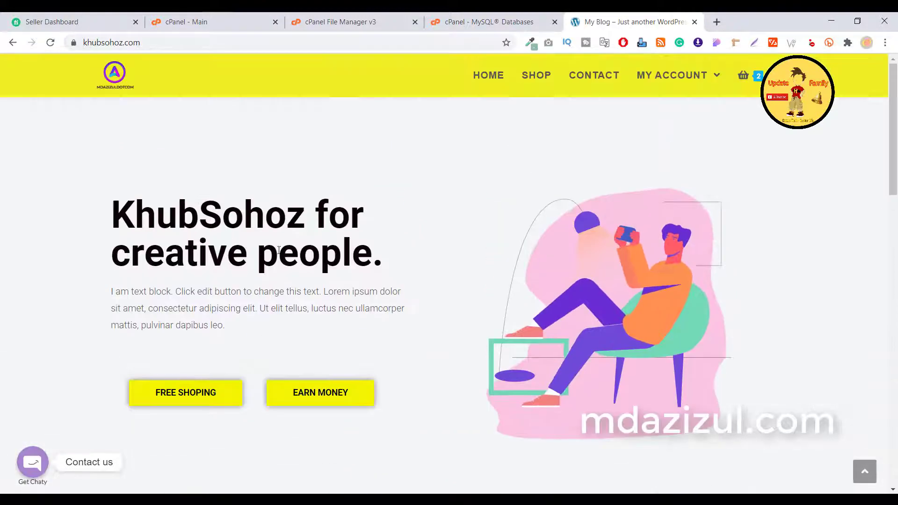
scroll(563, 182, "down", 12)
scroll(420, 196, "up", 3)
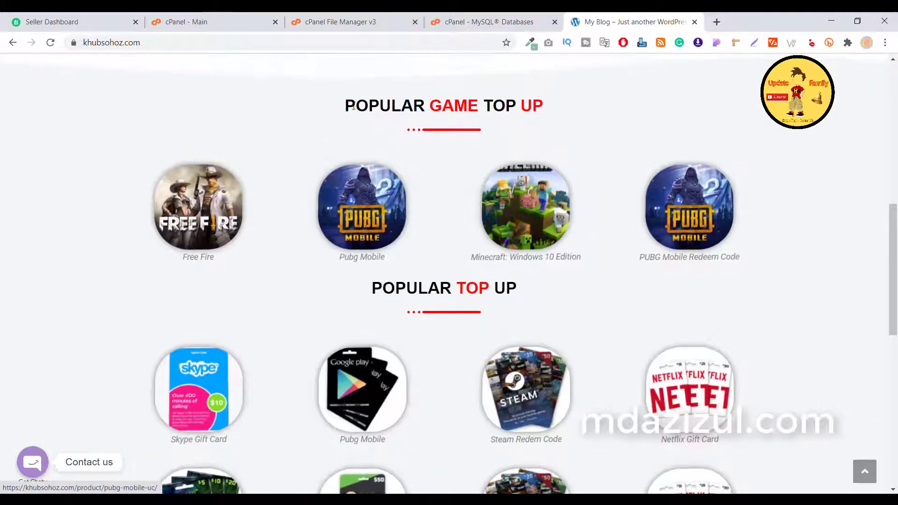
triple_click(519, 108)
left_click(519, 108)
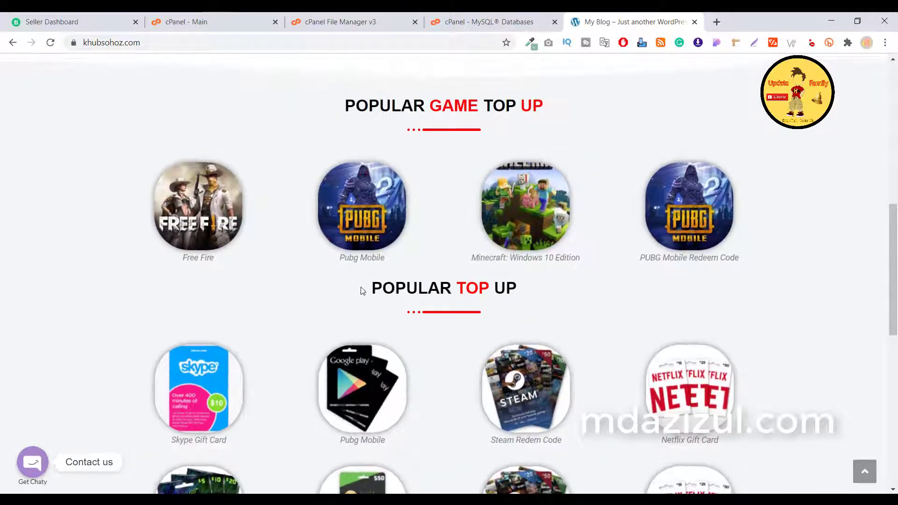
Step: Open the Garena Free Fire Diamond product from the top-up section in a new tab
triple_click(542, 292)
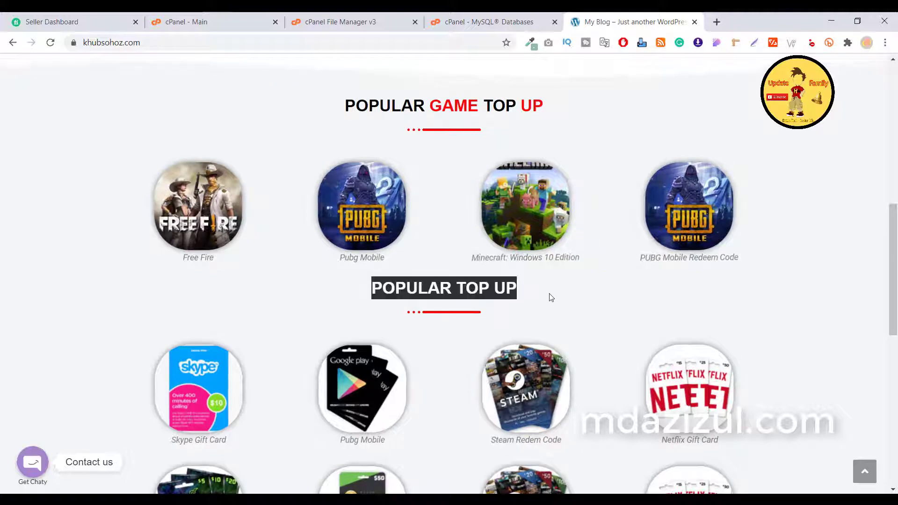
right_click(204, 200)
left_click(226, 207)
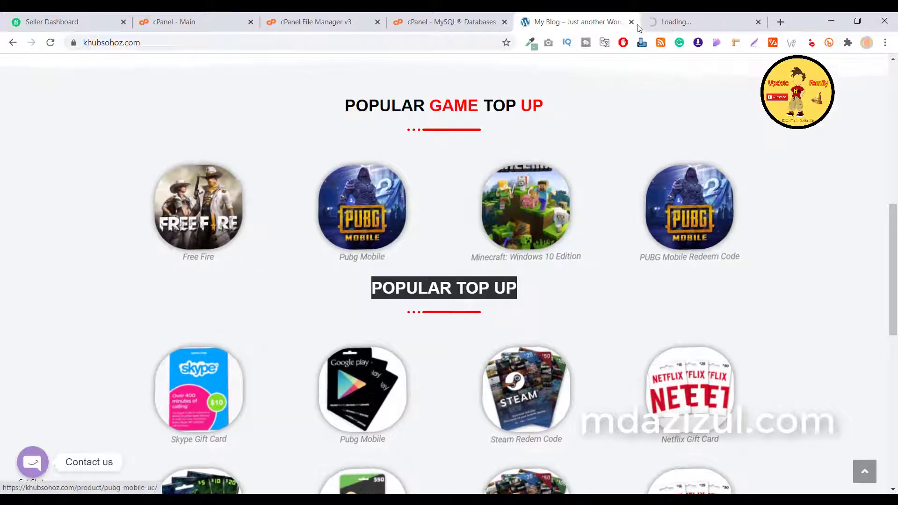
Step: Switch to the Garena Free Fire Diamond product tab and choose the 20 diamond amount
key("ctrl+Tab")
scroll(503, 172, "up", 1)
scroll(584, 225, "down", 3)
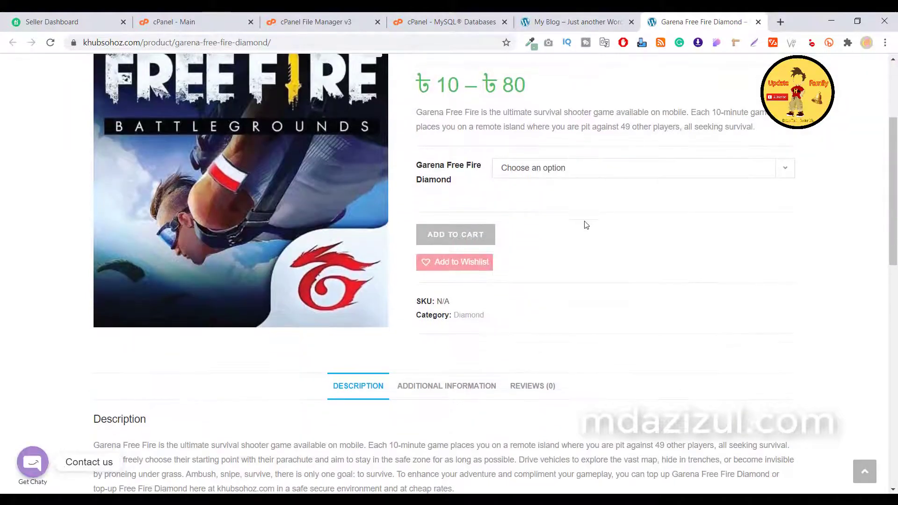
scroll(567, 208, "up", 3)
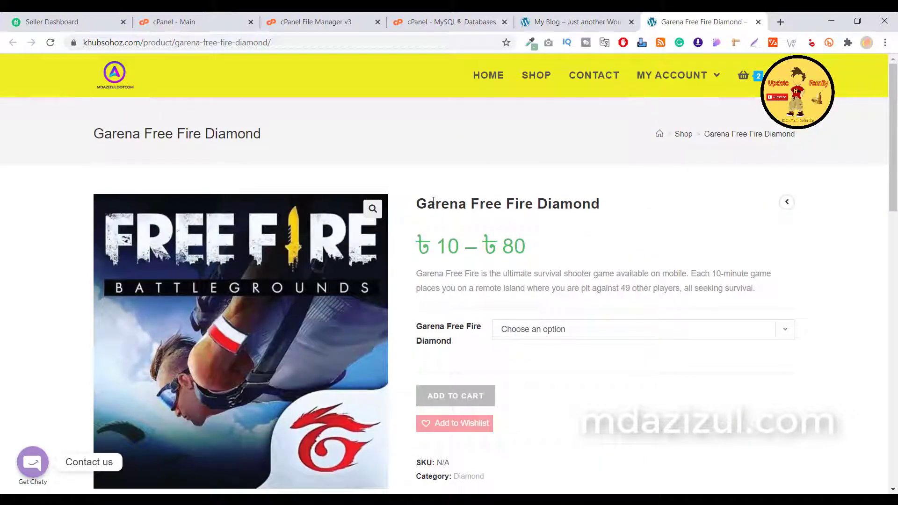
left_click_drag(433, 201, 758, 292)
left_click(488, 265)
left_click_drag(405, 241, 571, 253)
left_click(569, 286)
left_click(575, 329)
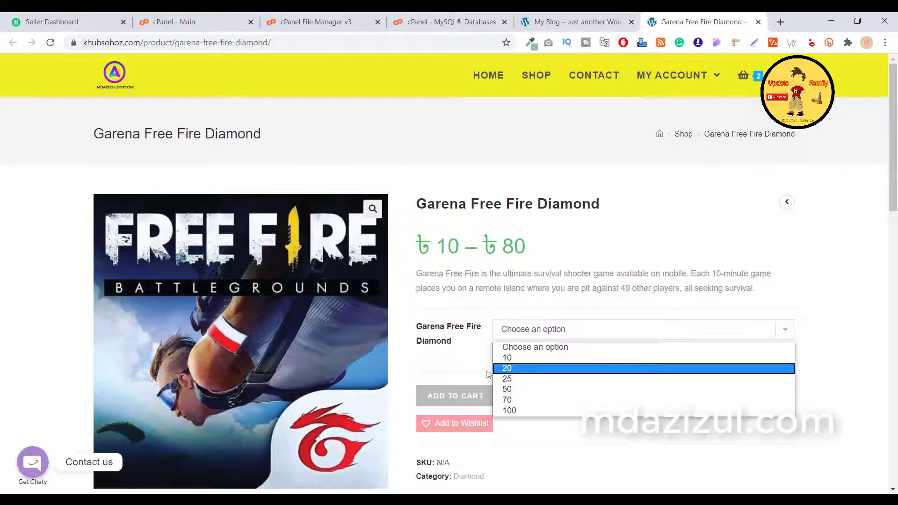
left_click(509, 369)
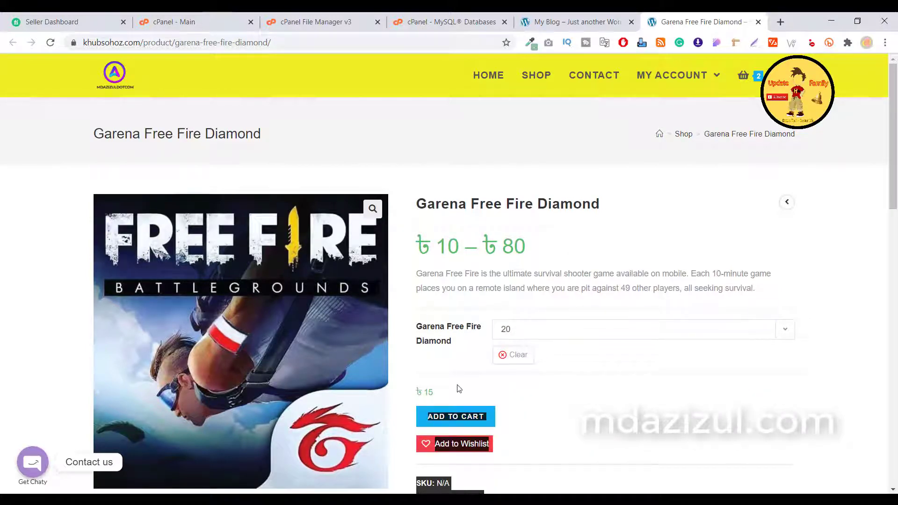
Step: Review the product title and details text on the product page
left_click(426, 389)
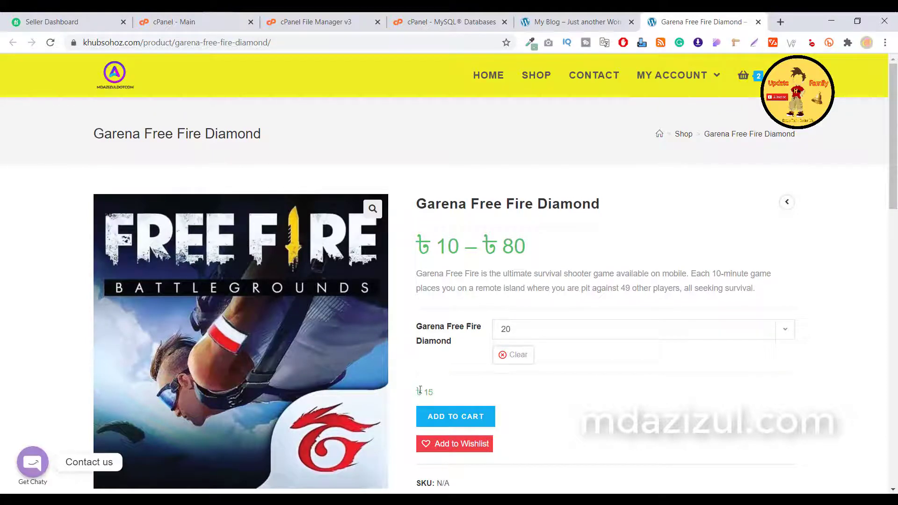
left_click_drag(419, 390, 375, 394)
left_click(437, 343)
left_click_drag(425, 238, 471, 271)
left_click(468, 243)
scroll(569, 245, "down", 5)
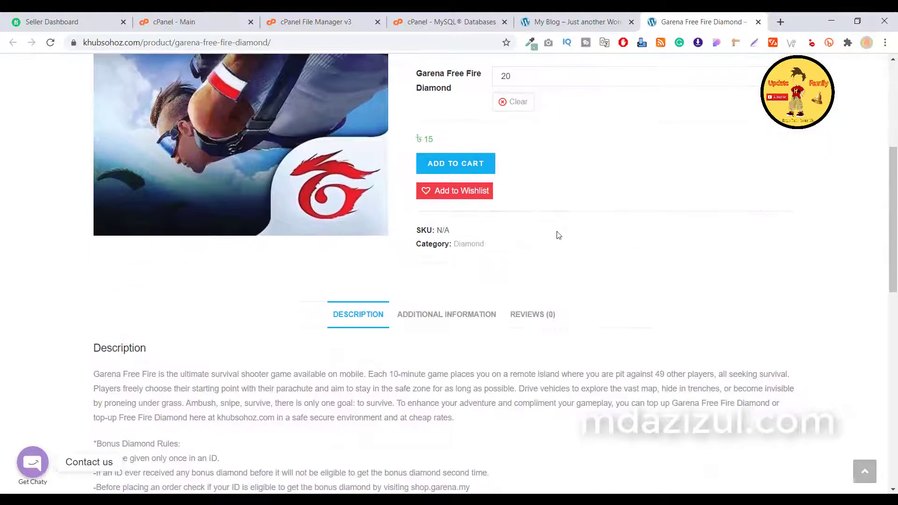
scroll(554, 234, "up", 2)
Step: Change the amount to 50 diamonds and add it to the cart
left_click(522, 162)
left_click(529, 211)
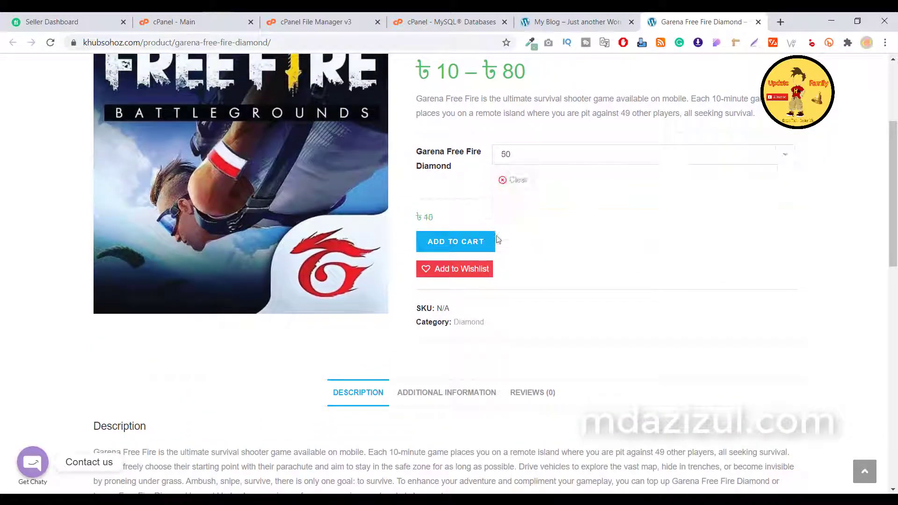
scroll(537, 154, "up", 4)
scroll(557, 275, "down", 1)
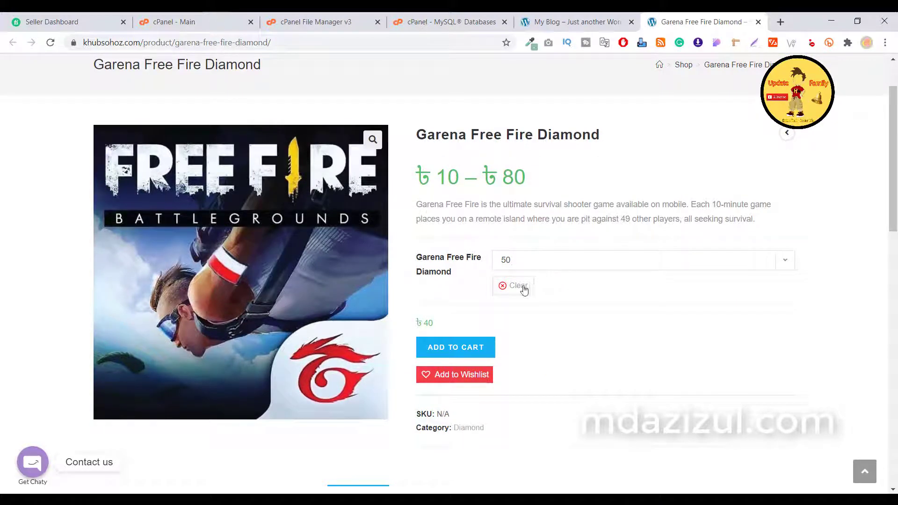
left_click(468, 354)
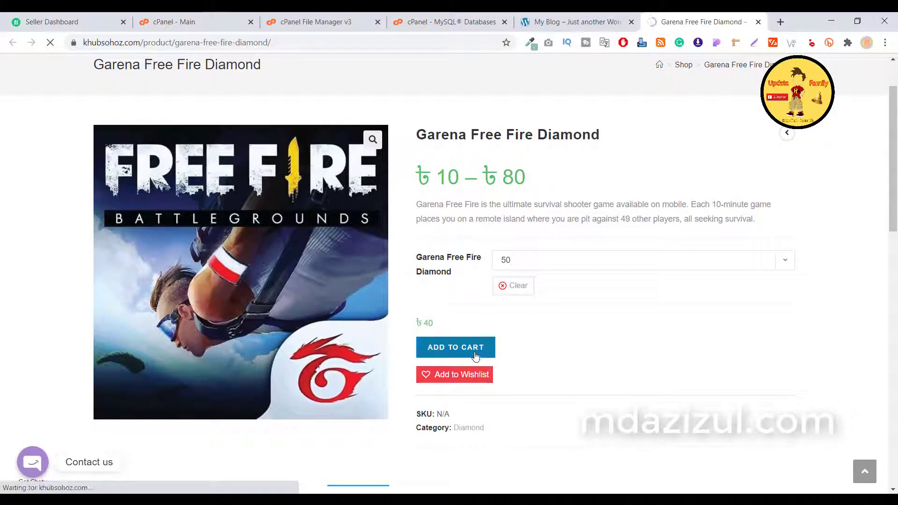
scroll(473, 354, "down", 4)
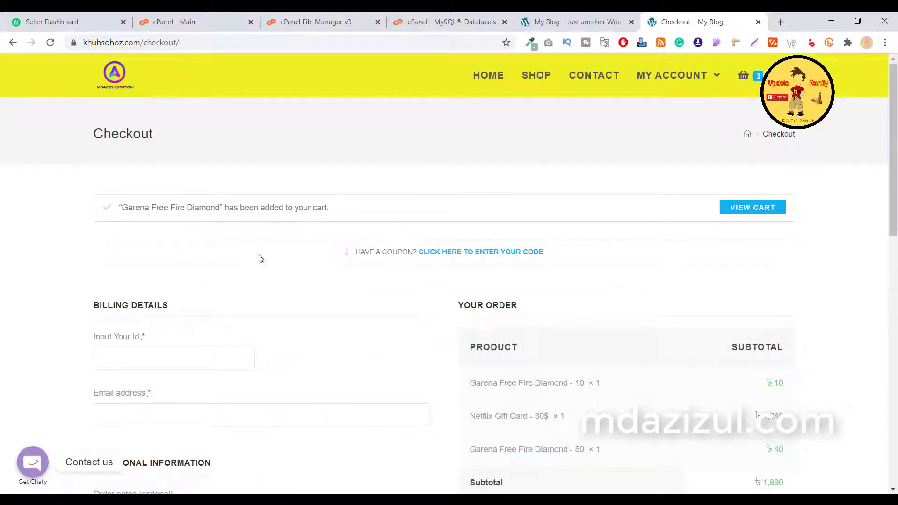
Step: Scroll the checkout page and click into the Input Your Id field
scroll(363, 225, "down", 4)
scroll(294, 189, "up", 4)
scroll(511, 232, "down", 2)
scroll(449, 256, "down", 1)
scroll(725, 259, "up", 3)
scroll(595, 240, "down", 5)
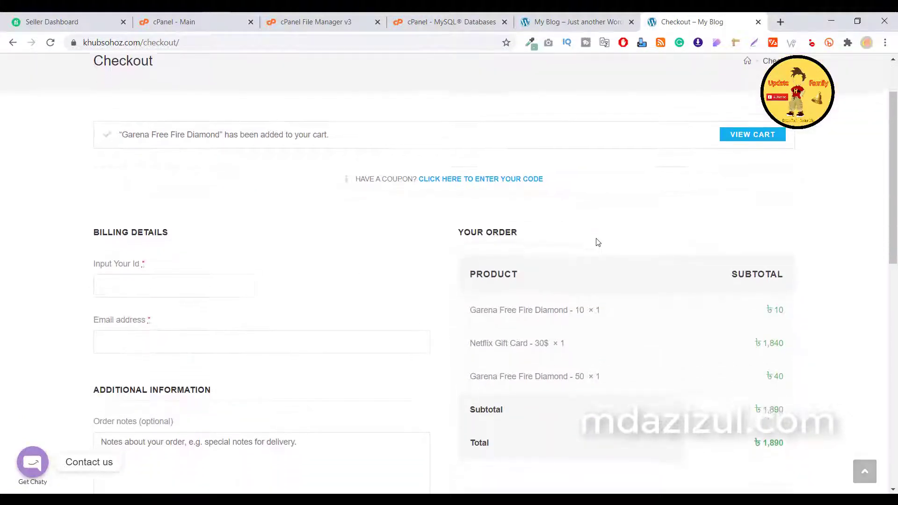
scroll(601, 261, "up", 3)
left_click_drag(101, 268, 170, 267)
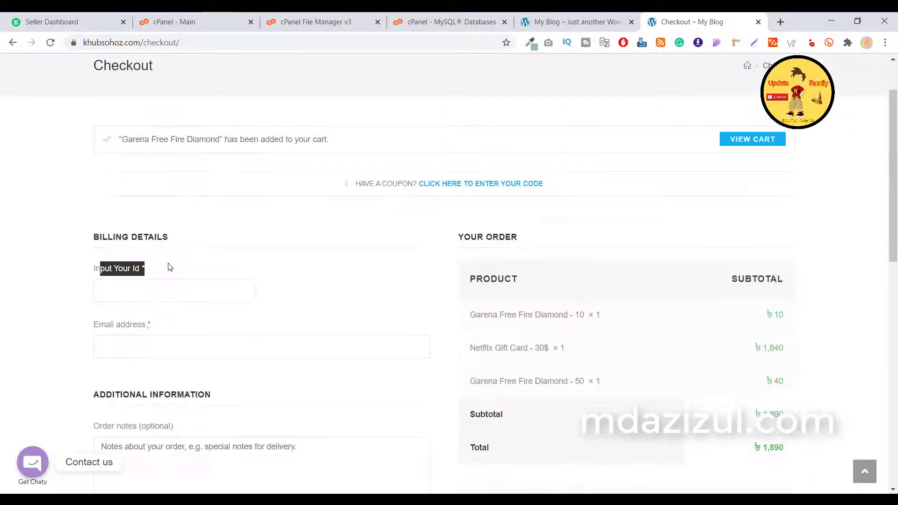
left_click(142, 296)
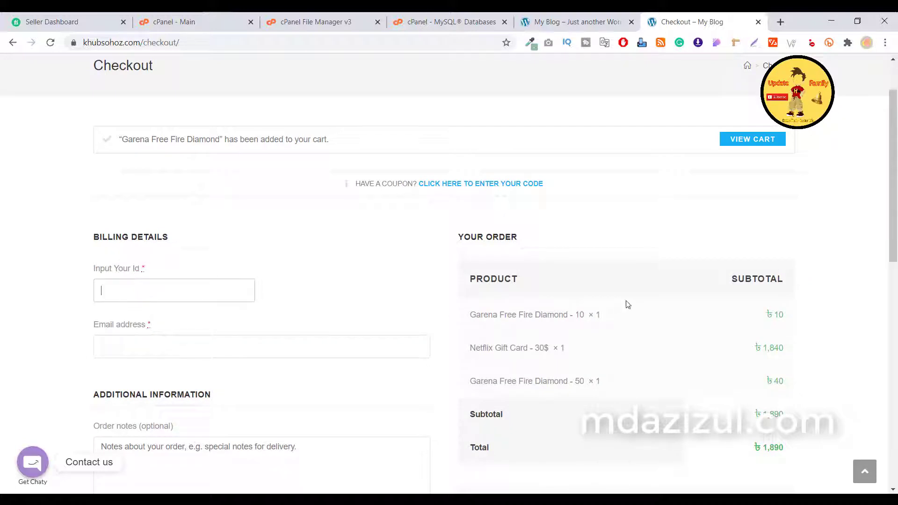
Step: Review the three-item order table, then go to the cart page
scroll(628, 304, "down", 2)
left_click_drag(491, 238, 620, 330)
left_click(643, 300)
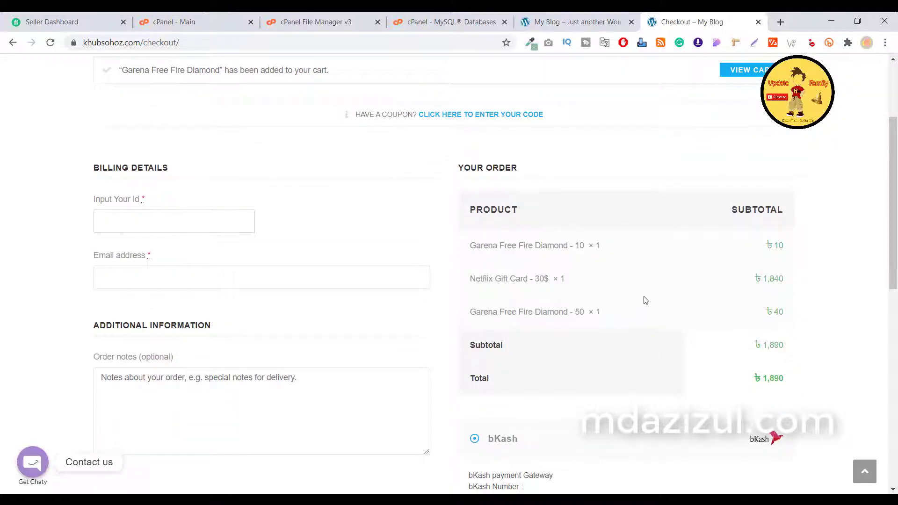
scroll(643, 300, "up", 2)
left_click(742, 153)
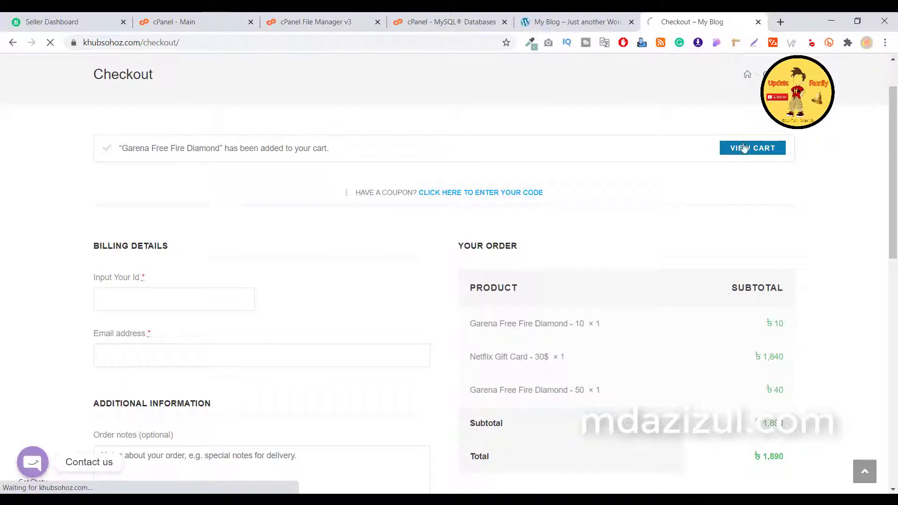
scroll(755, 159, "up", 2)
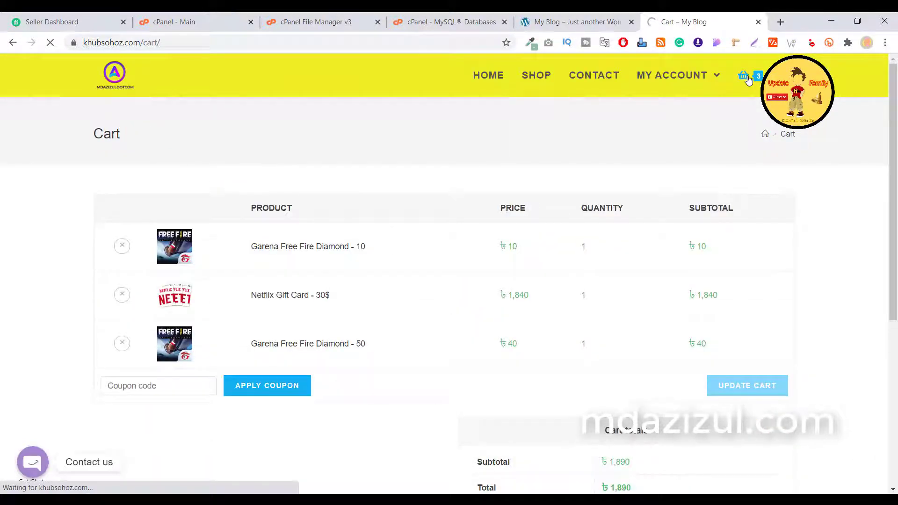
Step: Open the Shop page in a new tab and switch to it
right_click(548, 84)
left_click(559, 88)
key("ctrl+Tab")
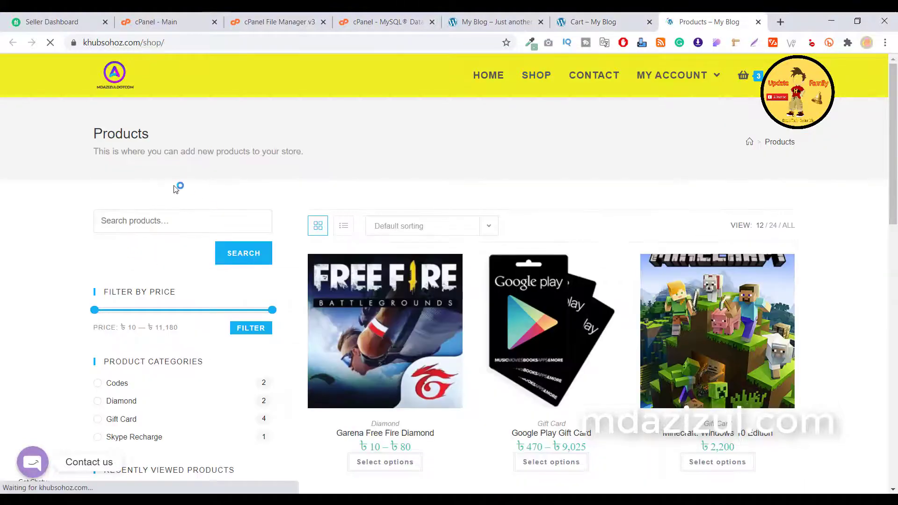
scroll(176, 189, "down", 10)
scroll(251, 214, "up", 10)
Step: Drag the Filter by Price right handle to the 11,180 maximum and scroll to the footer
scroll(413, 160, "down", 5)
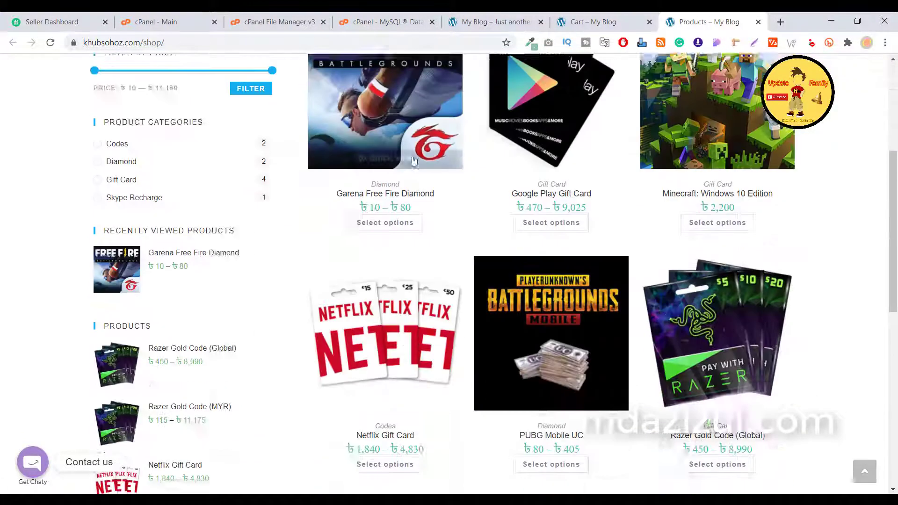
scroll(514, 210, "down", 2)
scroll(374, 258, "up", 7)
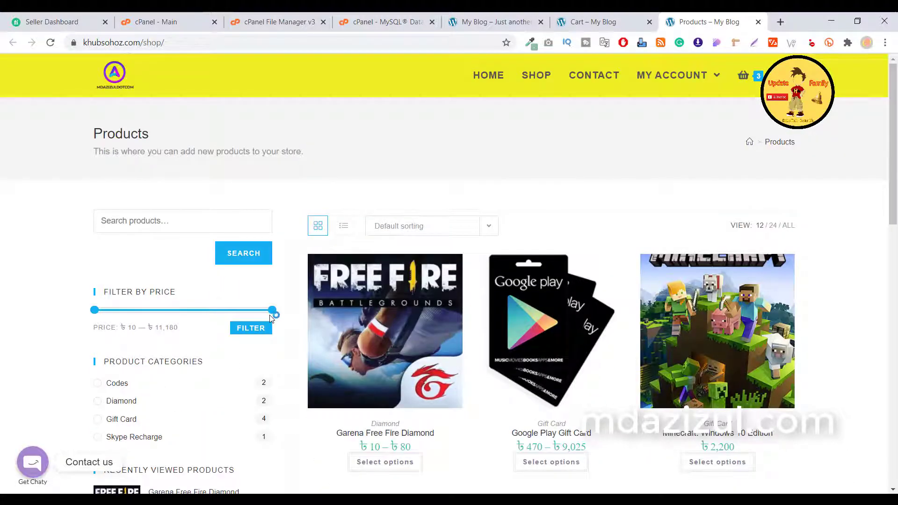
left_click_drag(196, 317, 281, 311)
scroll(156, 289, "down", 1)
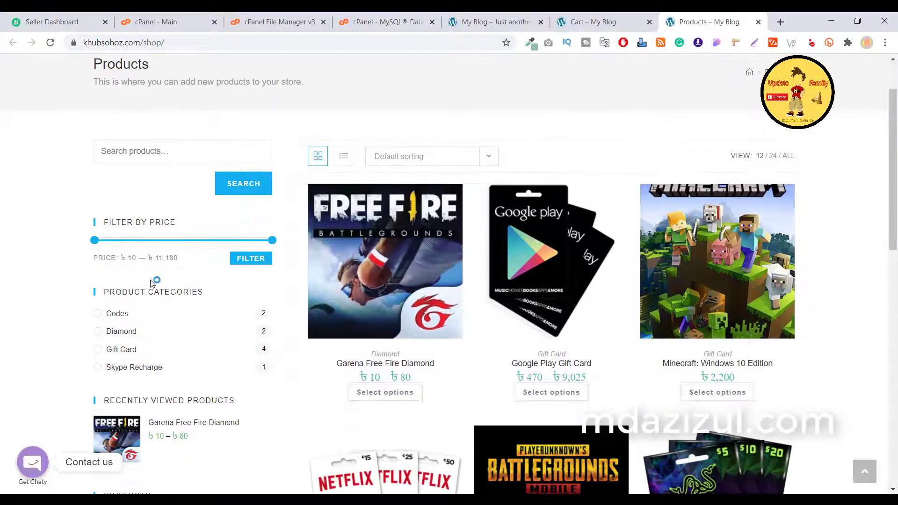
scroll(166, 305, "down", 12)
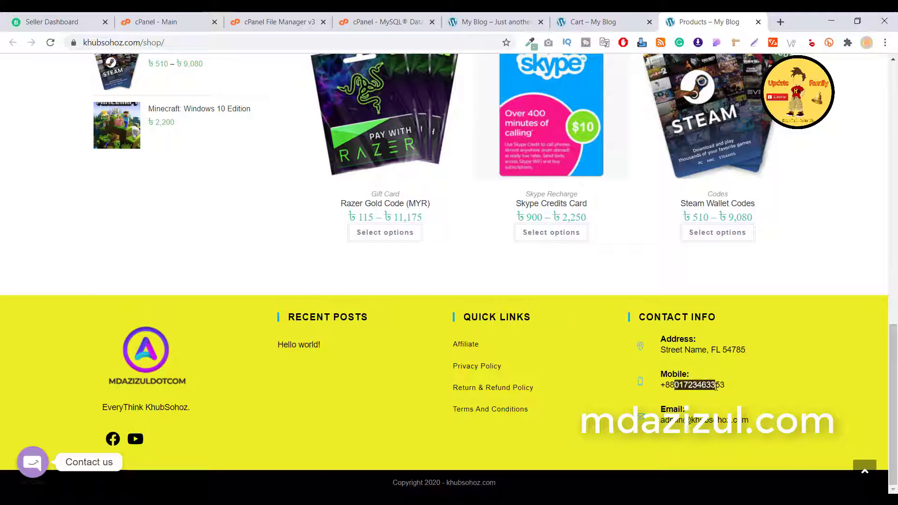
Step: Open the Affiliate and Privacy Policy footer pages in new tabs and view each one
right_click(470, 346)
left_click(495, 357)
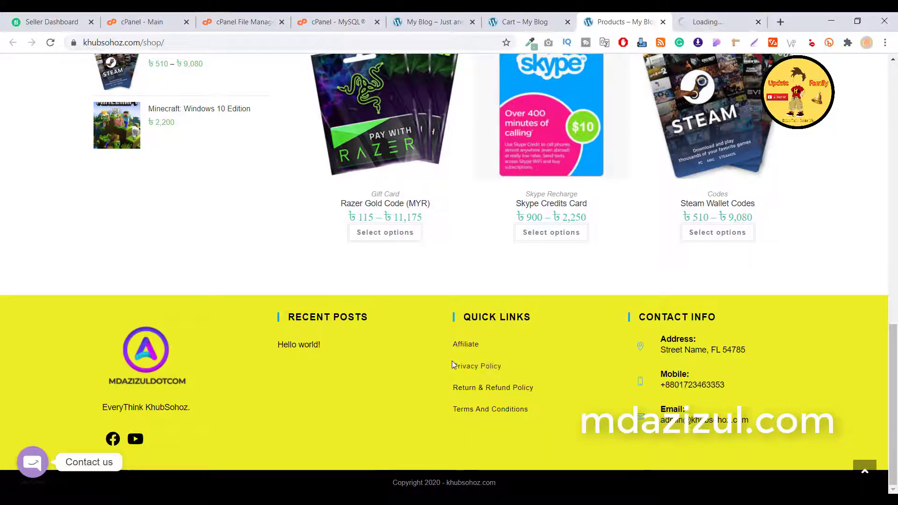
right_click(463, 368)
right_click(462, 369)
left_click(491, 372)
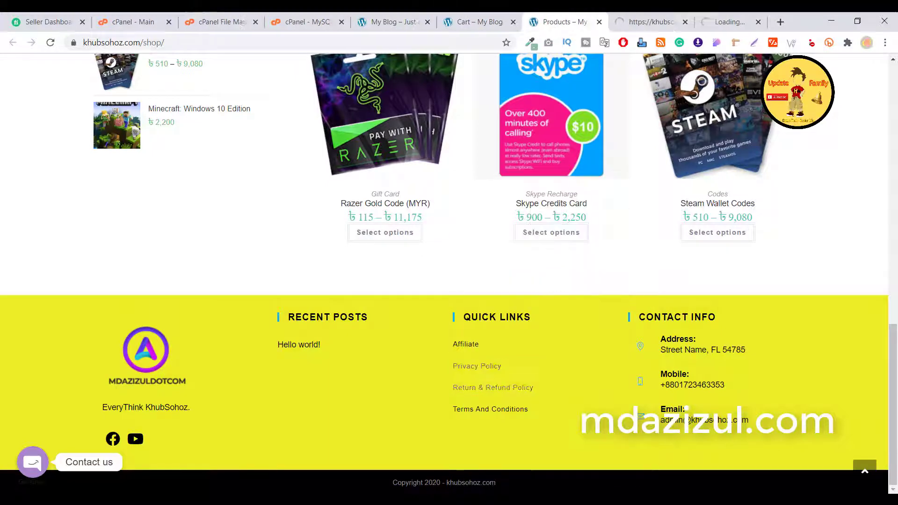
left_click(664, 29)
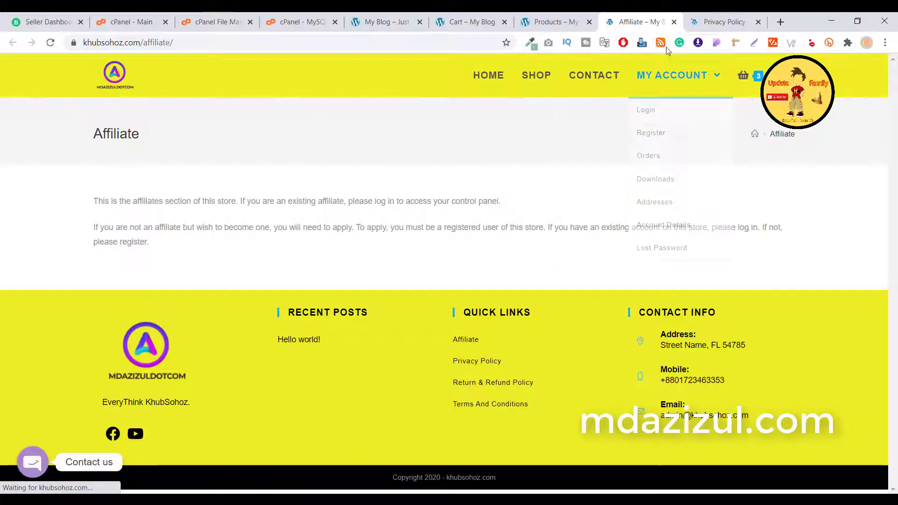
left_click(696, 26)
left_click(663, 24)
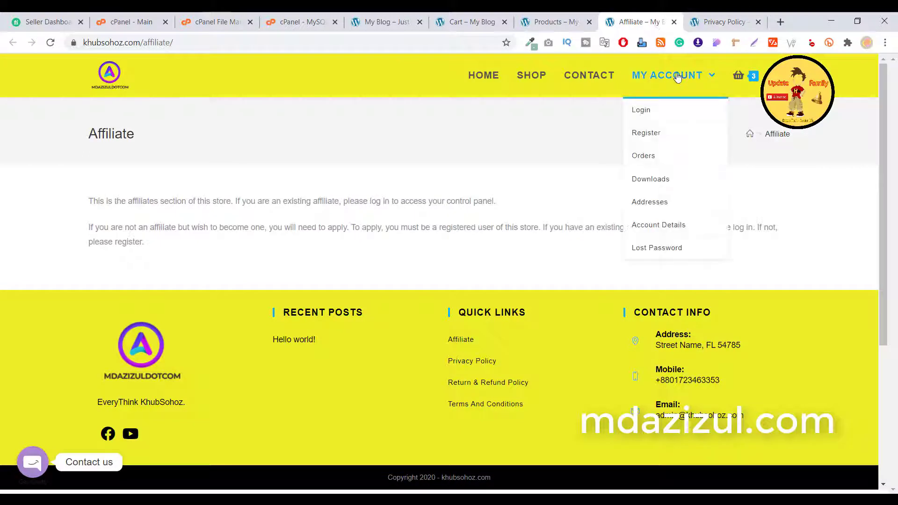
Step: Open the Register page in a new tab, view the registration form, then return to cPanel
right_click(647, 138)
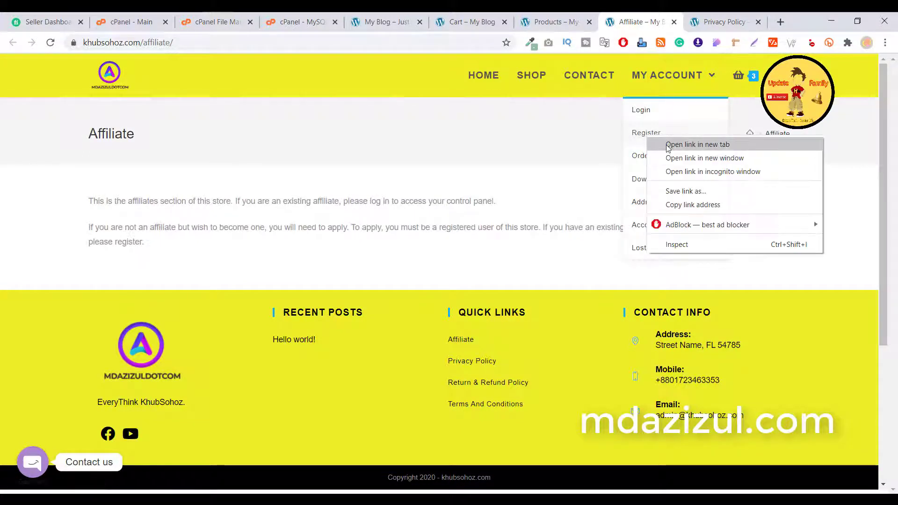
left_click(668, 146)
left_click(641, 110)
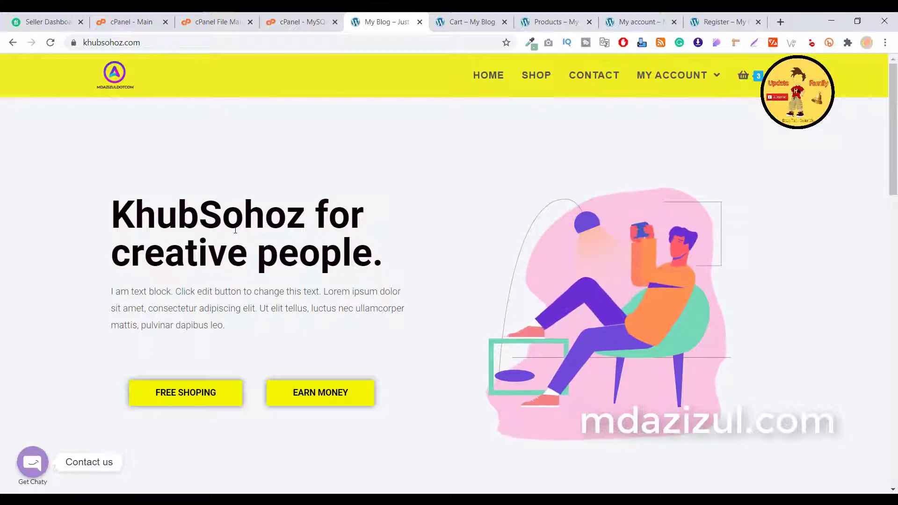
key("ctrl+9")
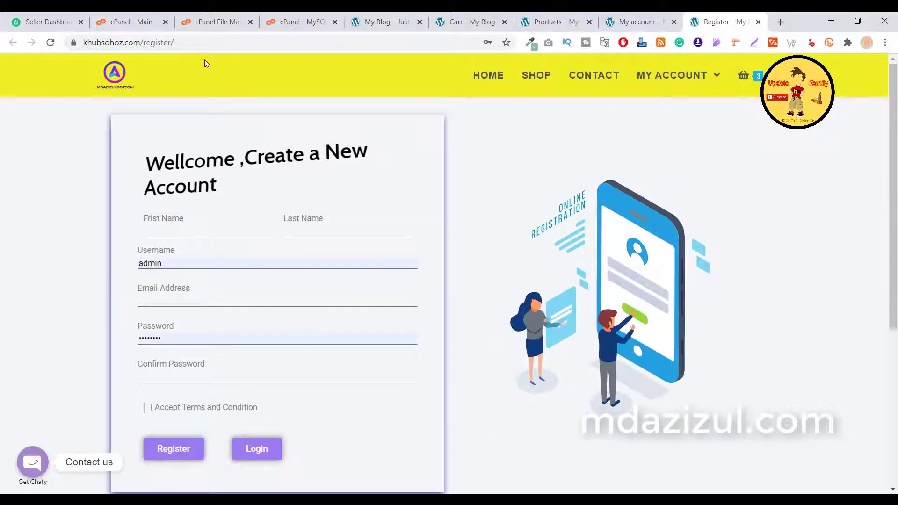
left_click(143, 25)
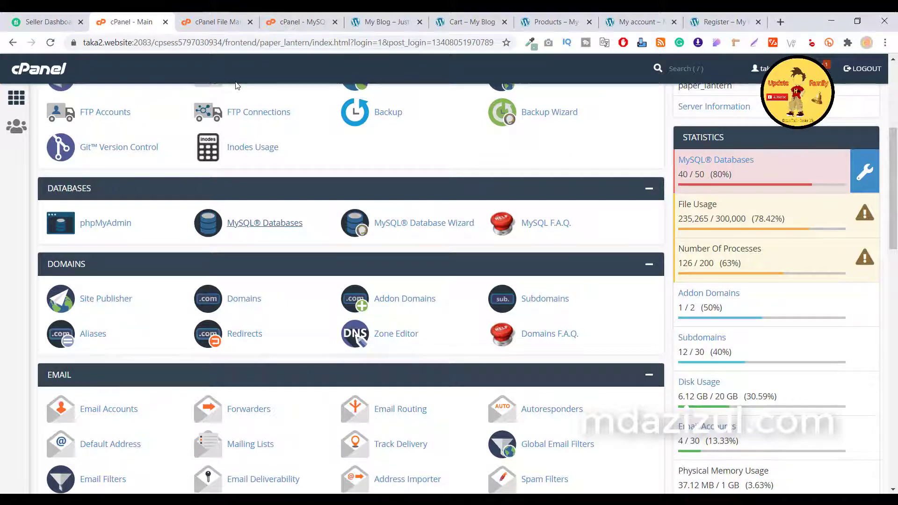
scroll(236, 85, "up", 5)
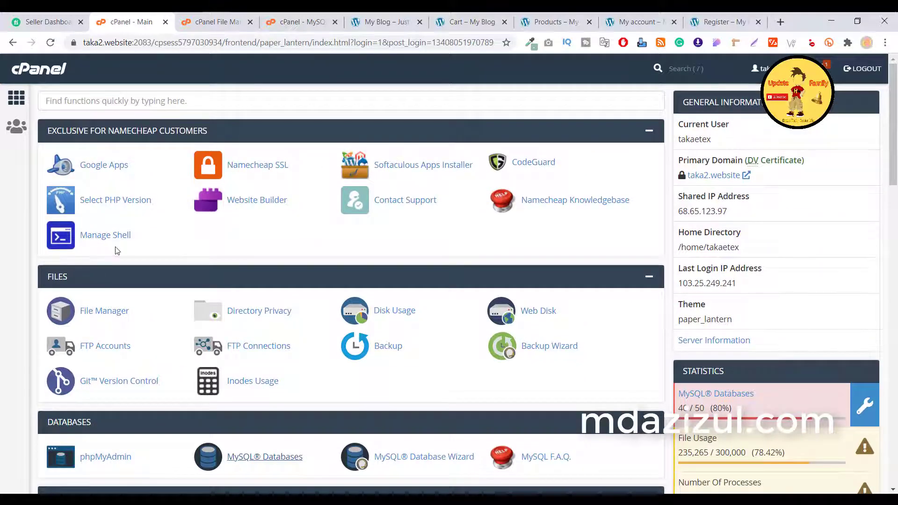
Step: Open File Manager in a new tab and navigate to 1SUBDOMAIN > h.your-dev.website
right_click(101, 312)
left_click(140, 321)
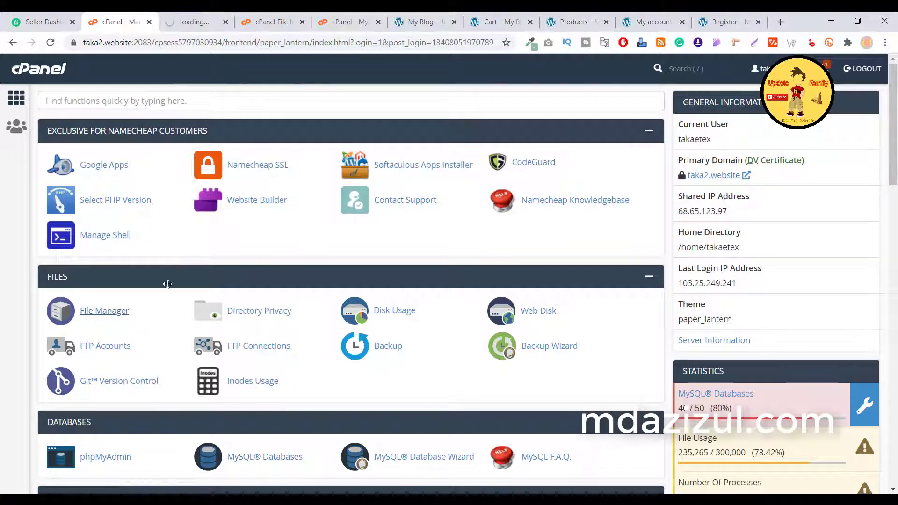
left_click(193, 23)
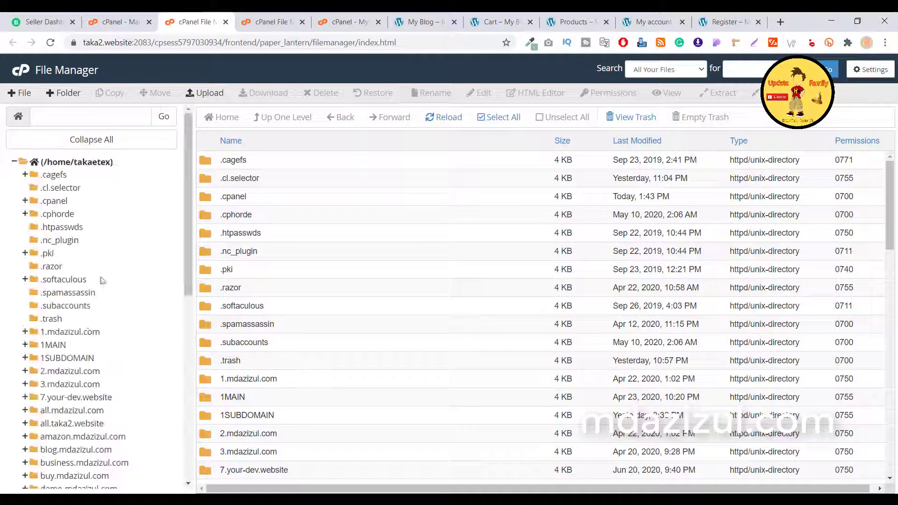
scroll(82, 364, "down", 3)
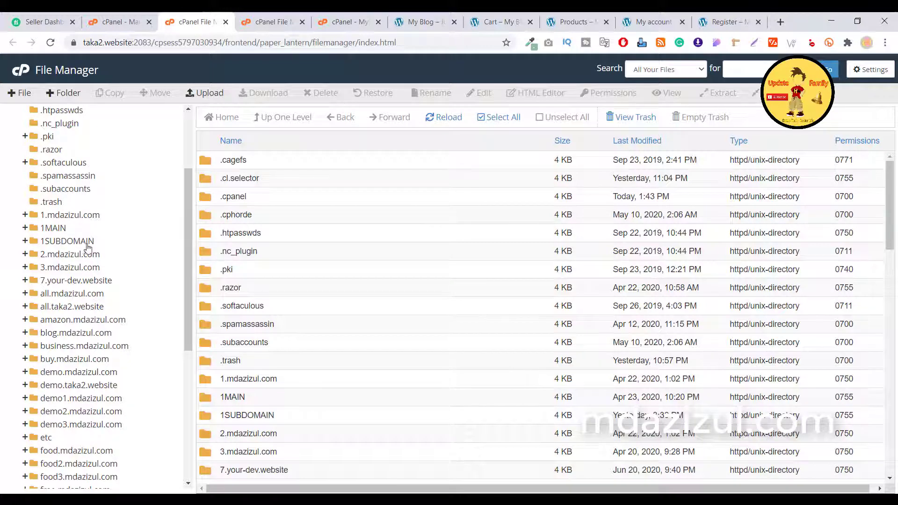
left_click(69, 241)
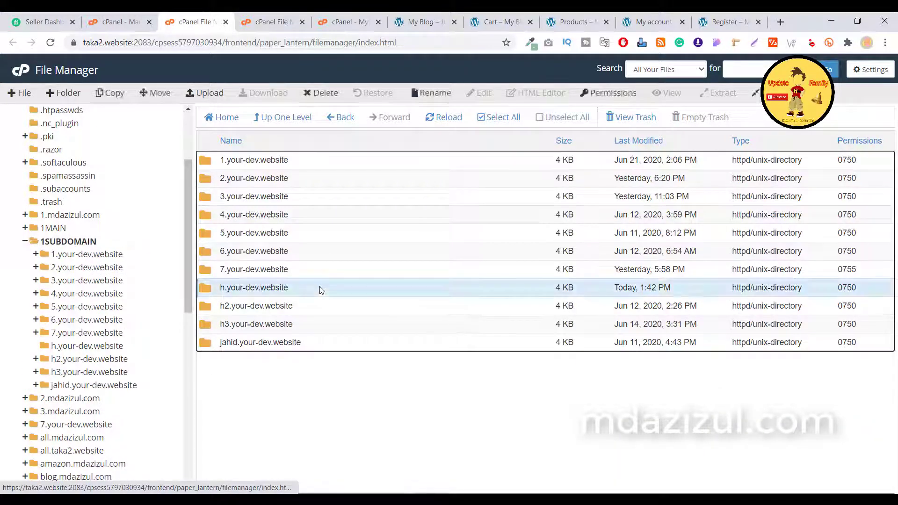
double_click(306, 288)
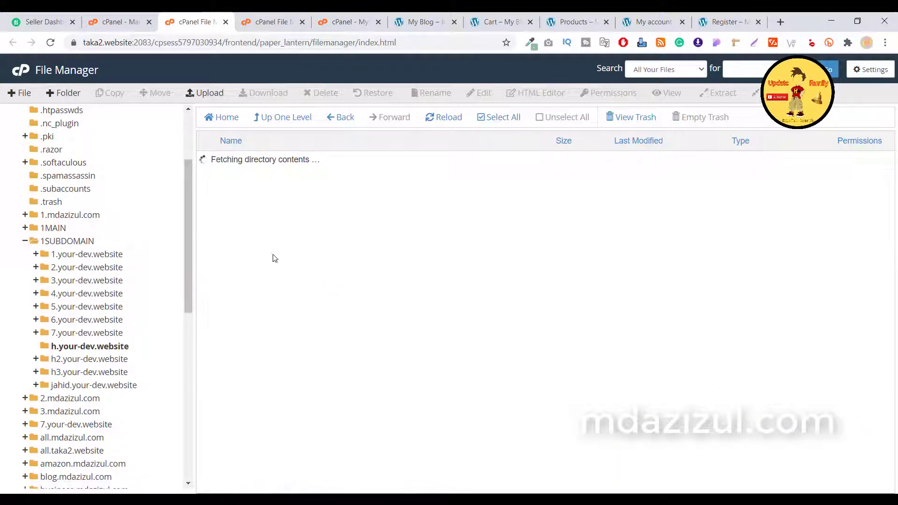
left_click(203, 93)
Step: Check the live khubsohoz.com site and the 7.your-dev.website MySQL access-denied error, then return
left_click(456, 24)
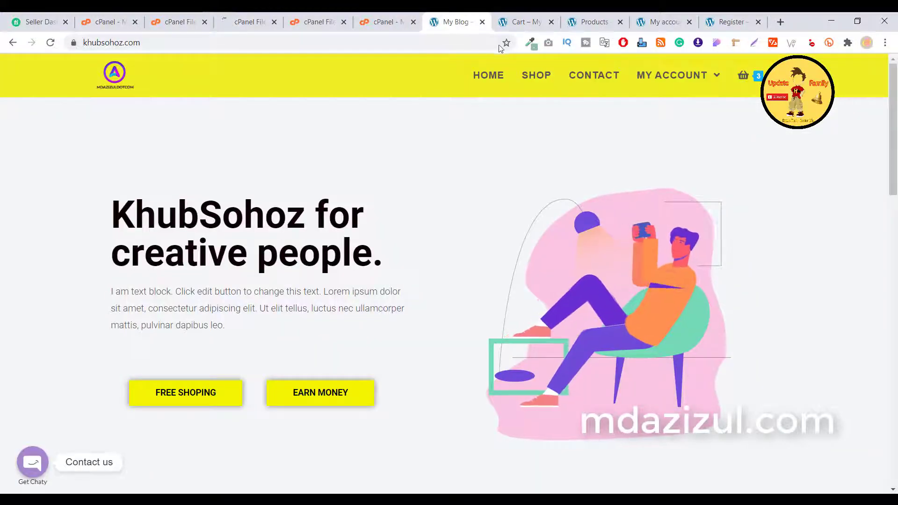
left_click(523, 22)
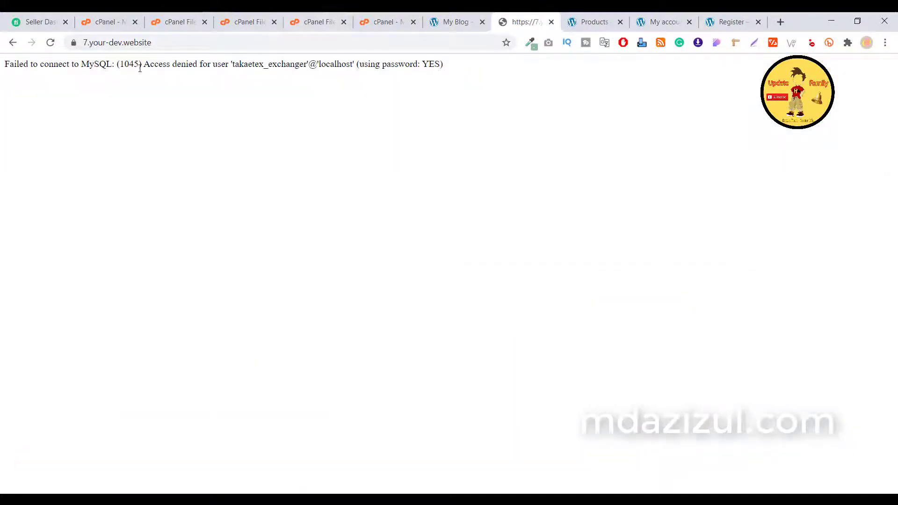
left_click_drag(140, 68, 402, 83)
left_click(313, 70)
left_click_drag(89, 66, 350, 70)
left_click(351, 70)
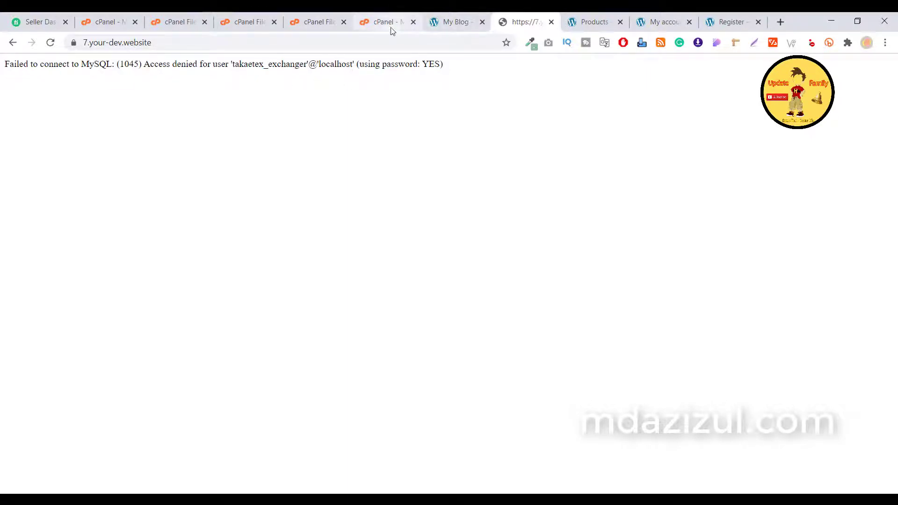
left_click(383, 22)
left_click(314, 22)
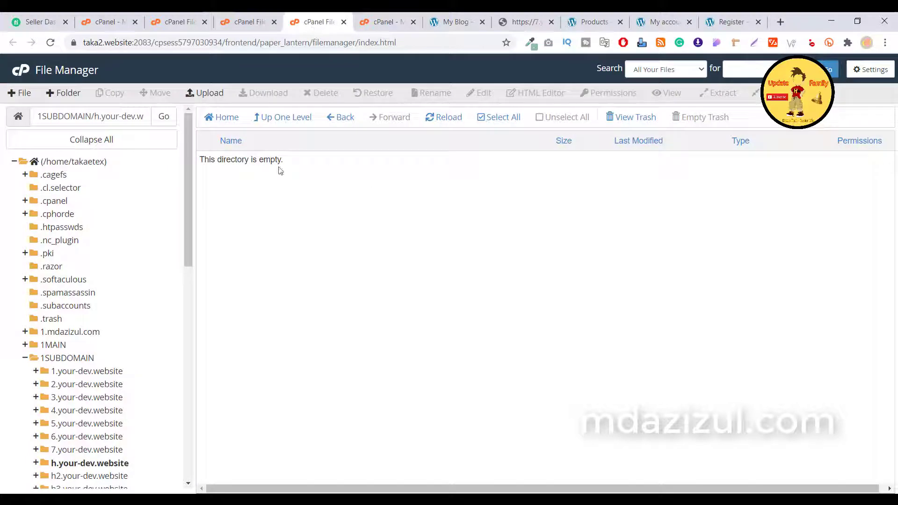
Step: Open the upload page and browse to F:\Paid Full Website in the file picker
left_click(209, 93)
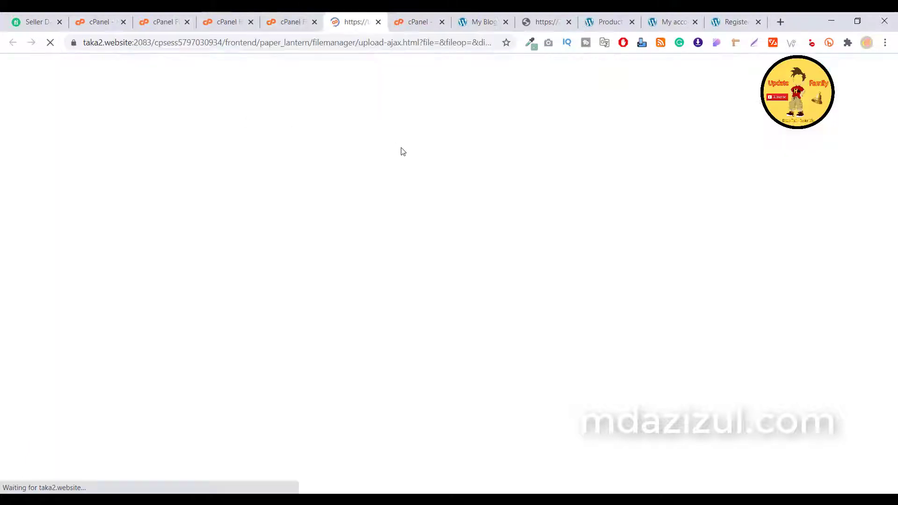
left_click(441, 263)
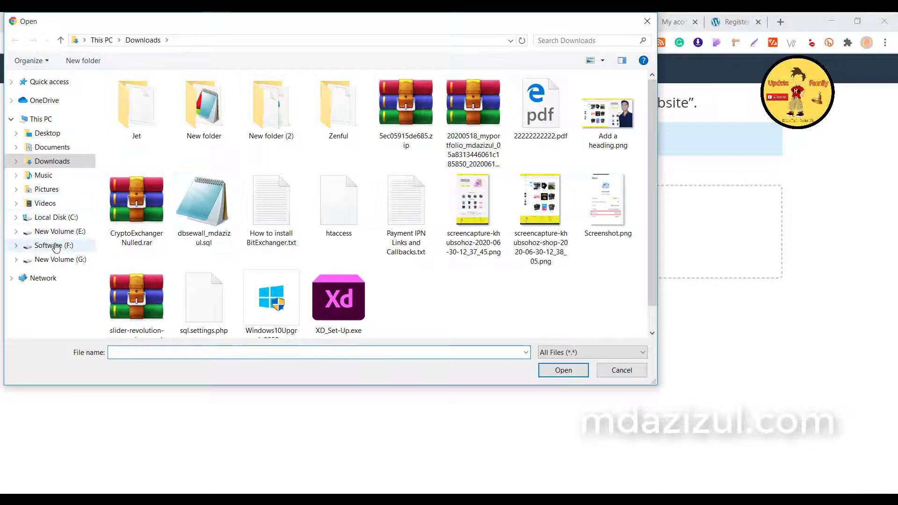
left_click(52, 245)
double_click(514, 180)
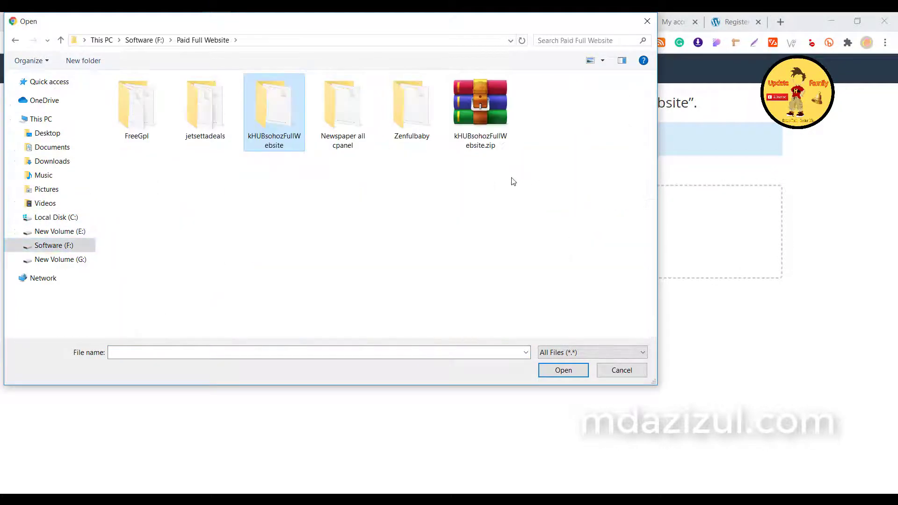
left_click(481, 110)
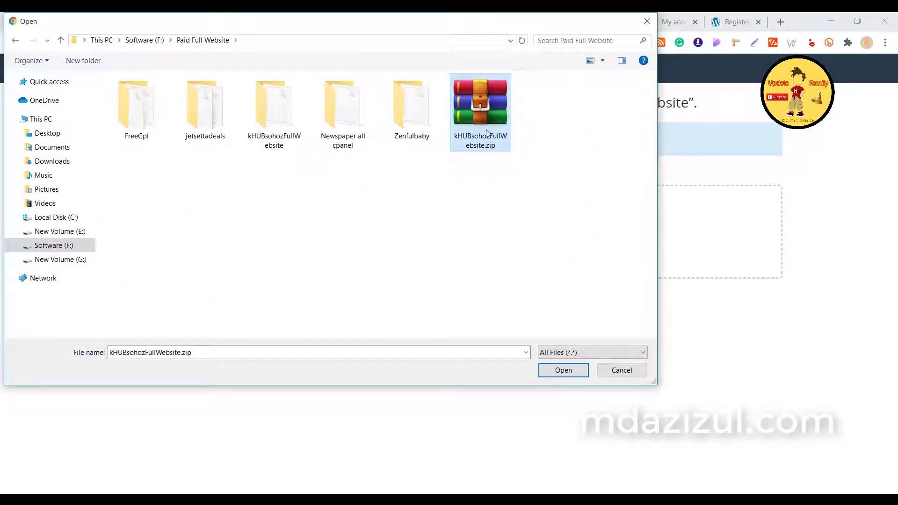
right_click(486, 118)
left_click(283, 172)
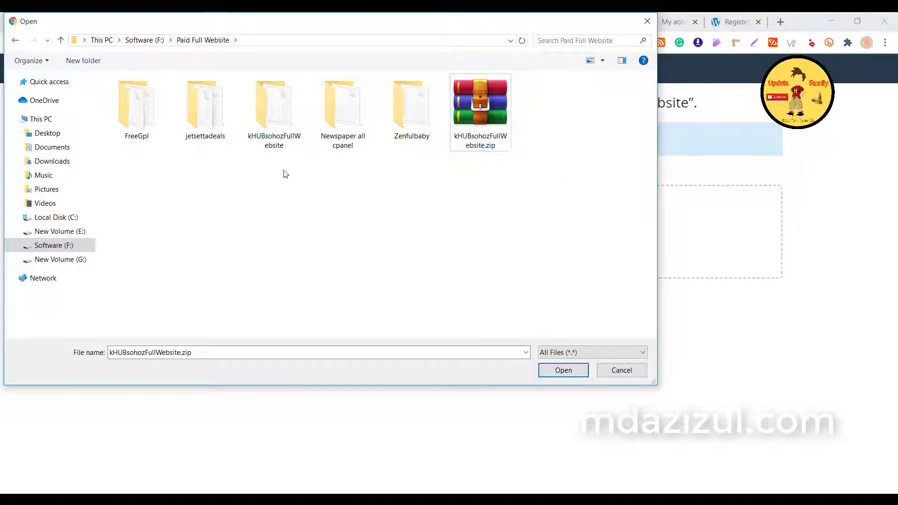
Step: Upload the Duplicator archive zip and installer (1).php from the kHUBsohozFullWebsite folder
left_click(283, 138)
double_click(283, 137)
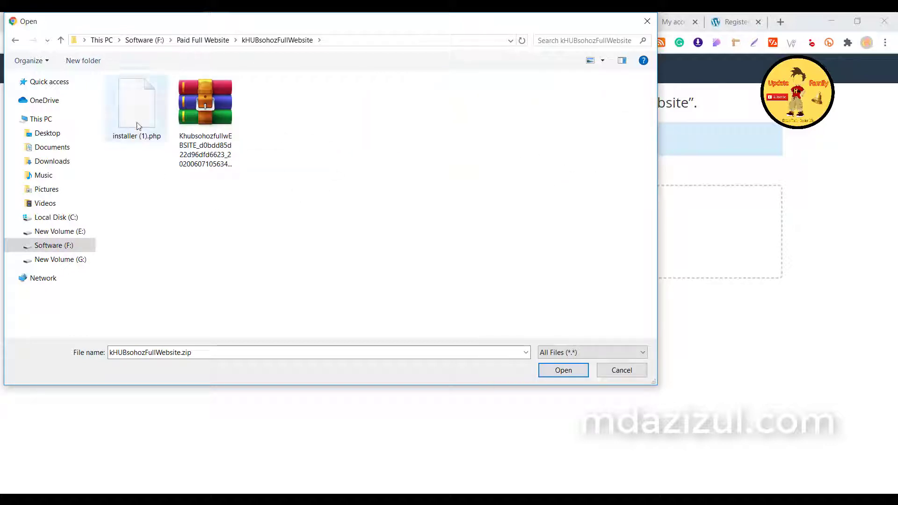
double_click(203, 108)
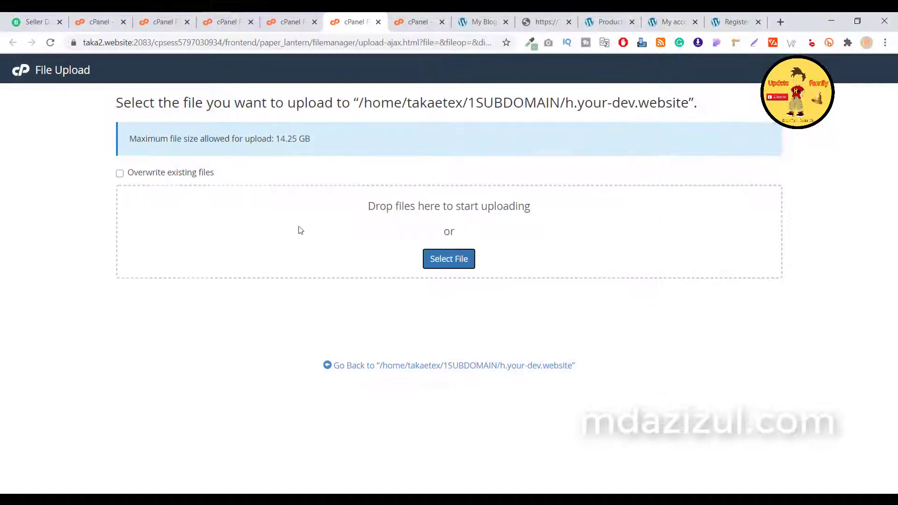
left_click(459, 261)
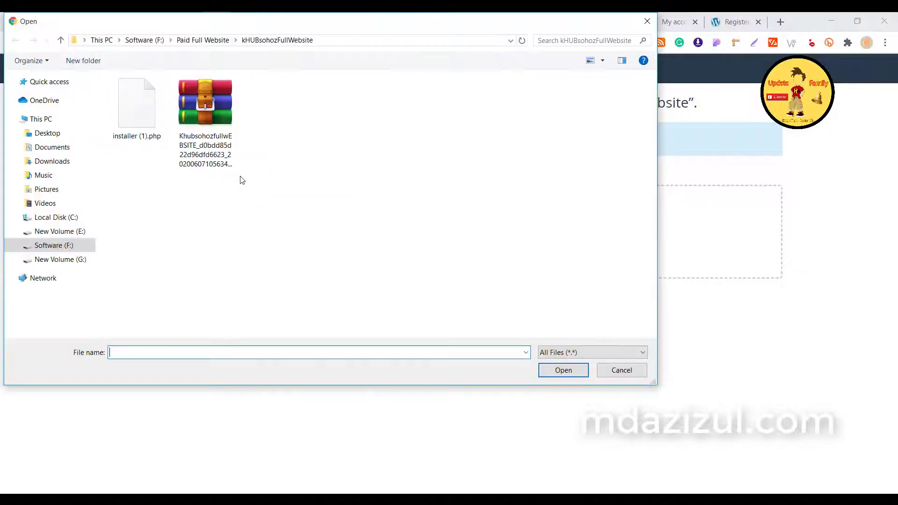
double_click(159, 133)
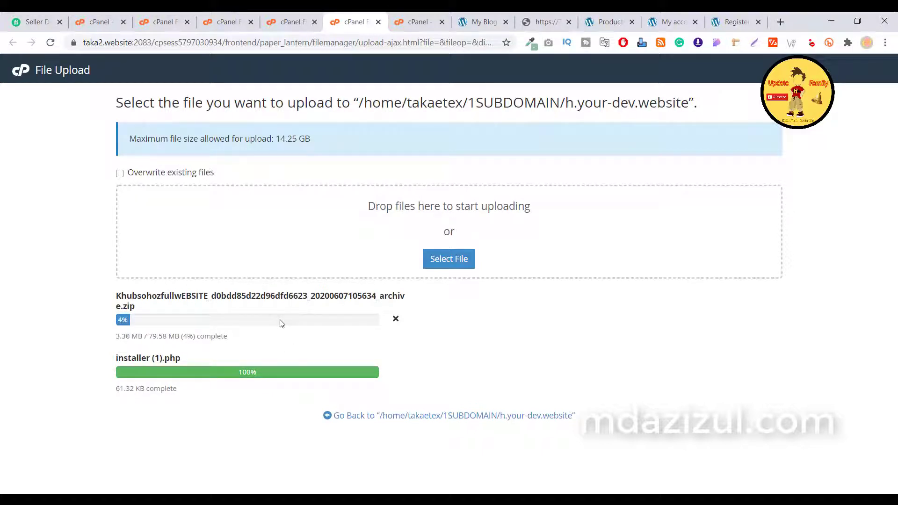
Step: Close the extra upload and cPanel tabs and open MySQL Databases in a new tab
left_click(300, 24)
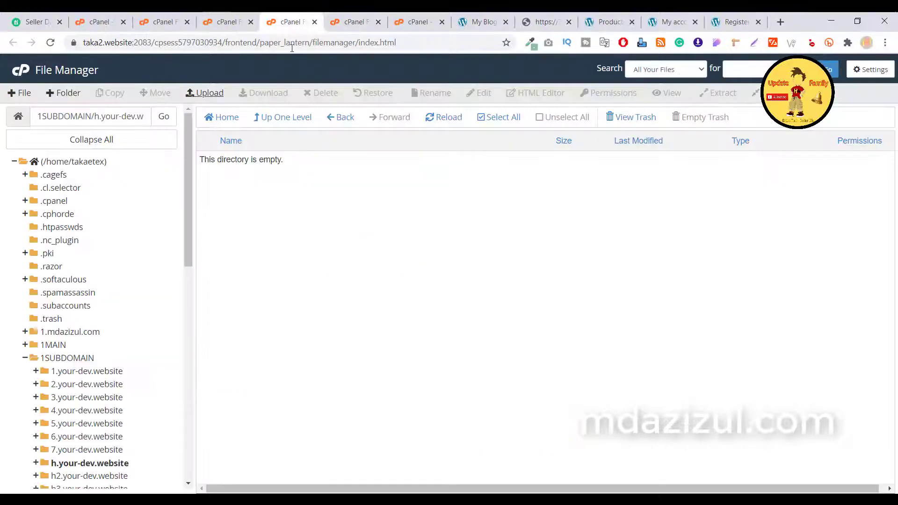
left_click(237, 25)
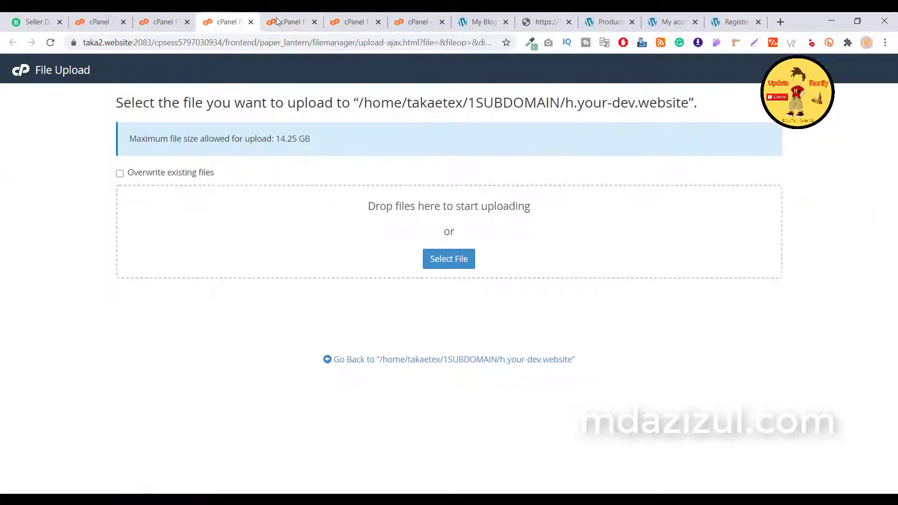
left_click(251, 22)
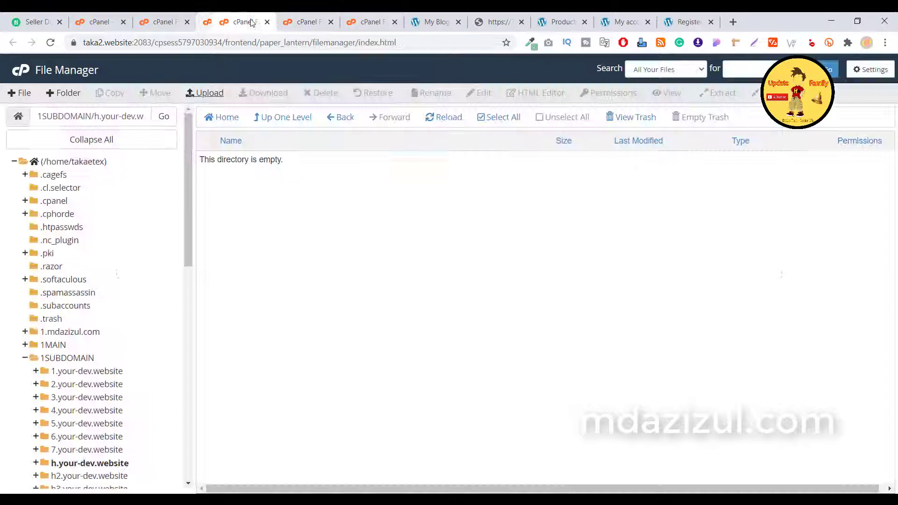
left_click(187, 22)
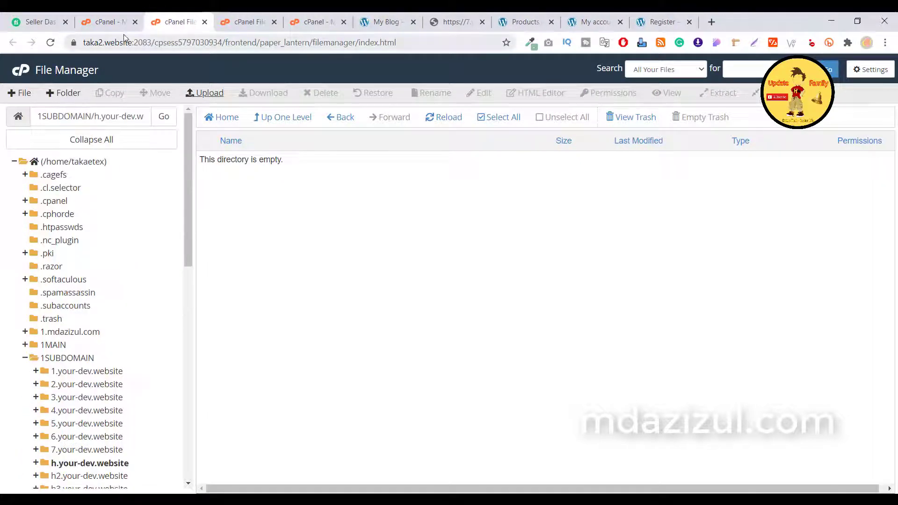
left_click(117, 22)
scroll(268, 293, "down", 4)
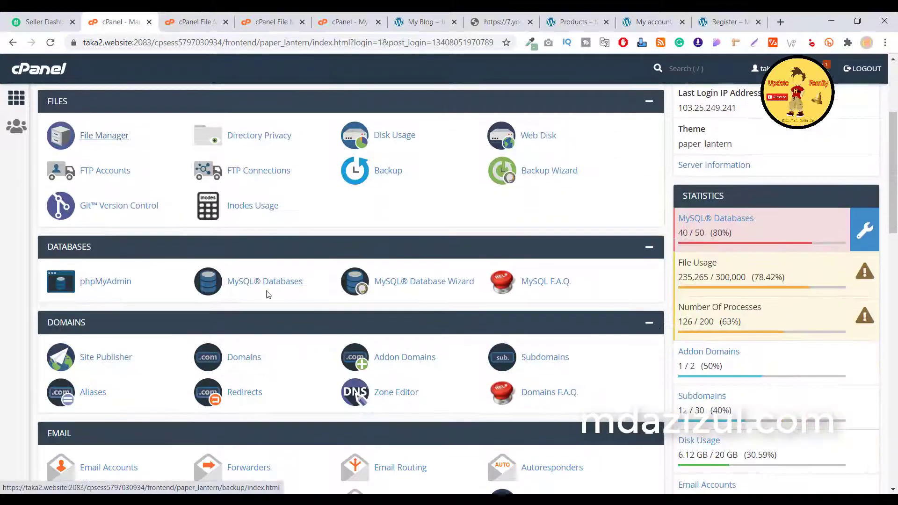
middle_click(269, 283)
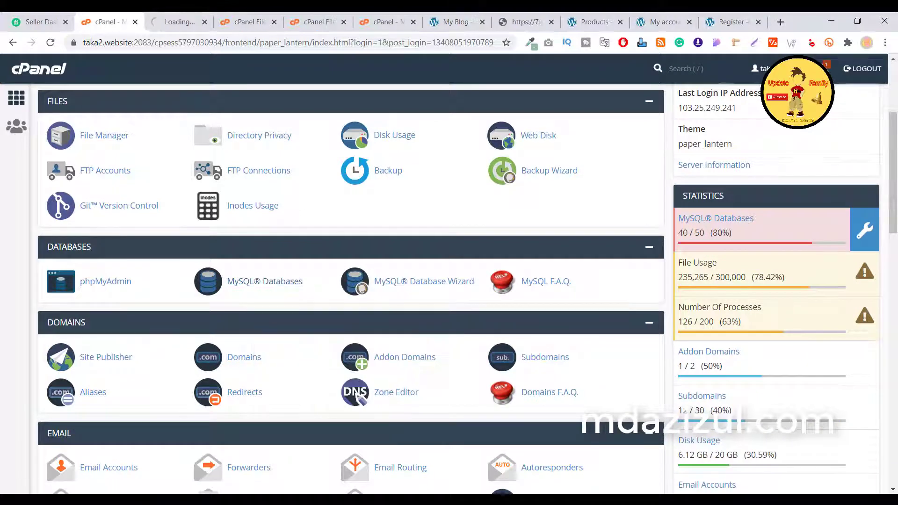
left_click(172, 27)
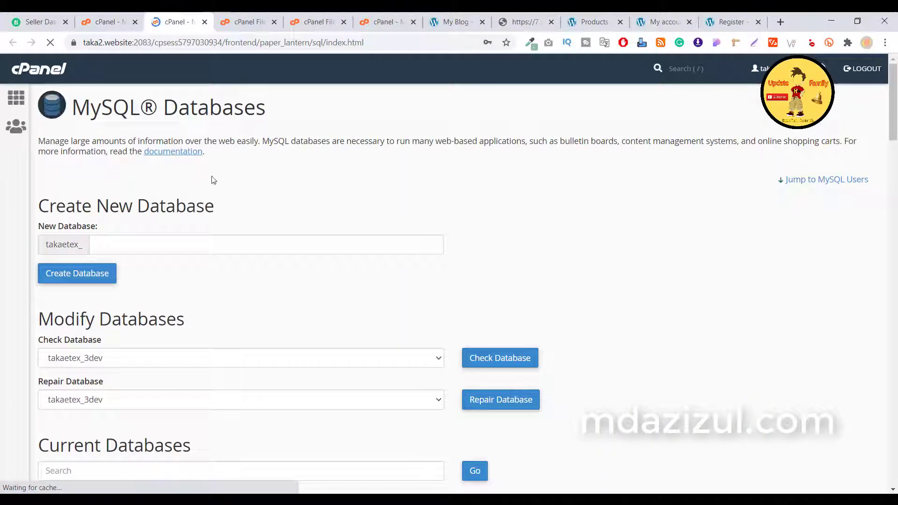
Step: Create a database named hazizul, copy its full name, and go back to the list
left_click(131, 240)
type("h")
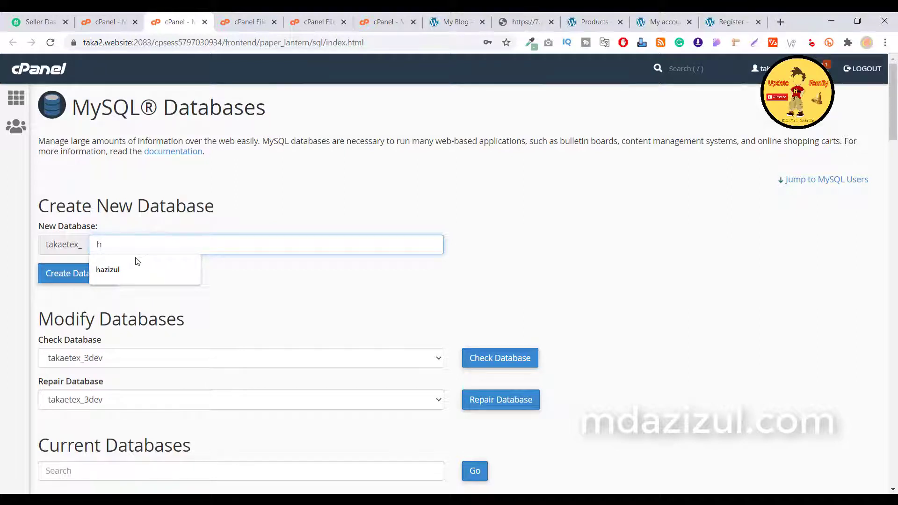
left_click(137, 262)
left_click(78, 273)
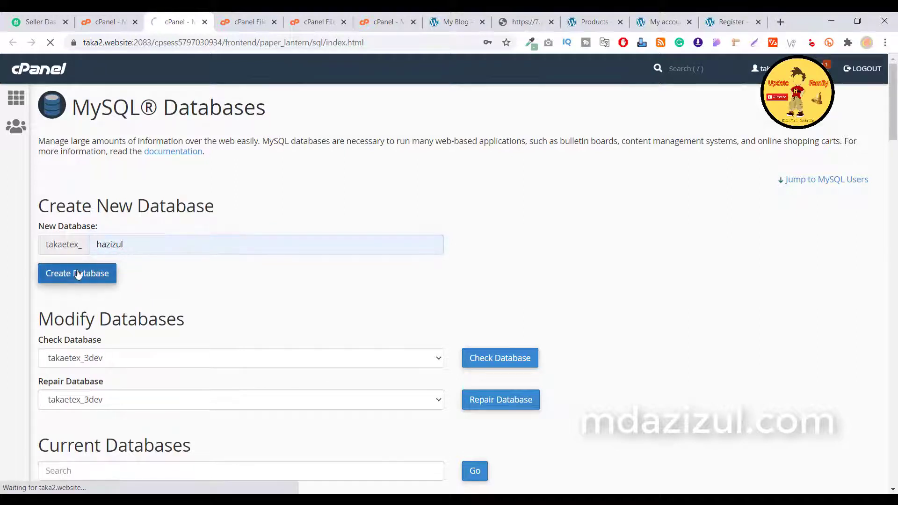
double_click(190, 150)
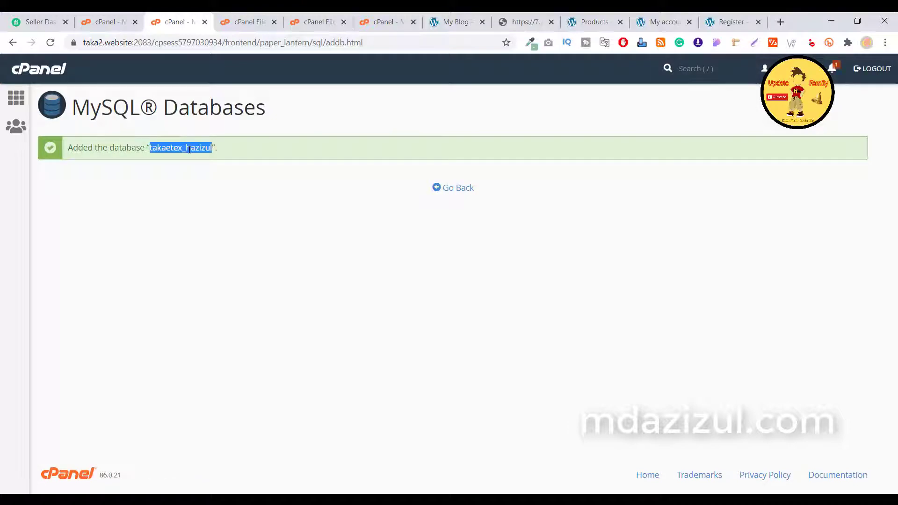
right_click(190, 152)
left_click(214, 154)
left_click(439, 188)
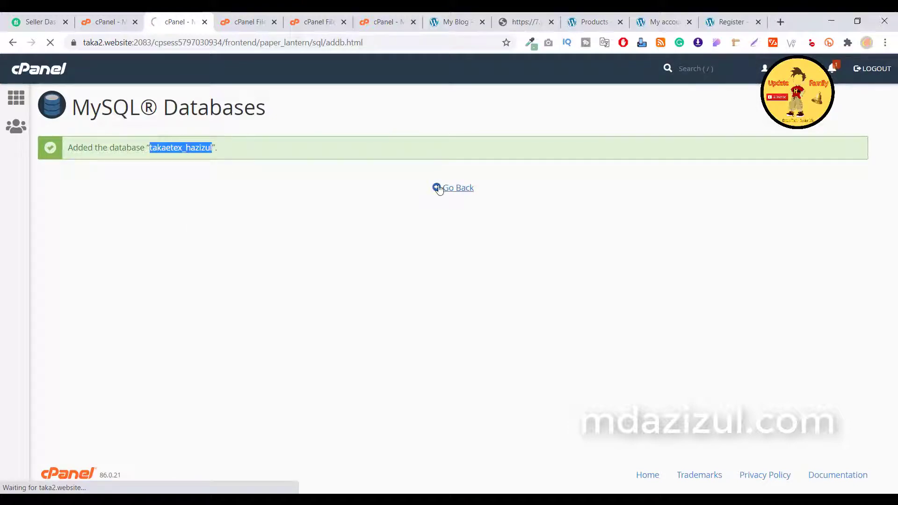
Step: Create MySQL user hazizul with the pasted very strong password, entered twice
scroll(353, 190, "down", 6)
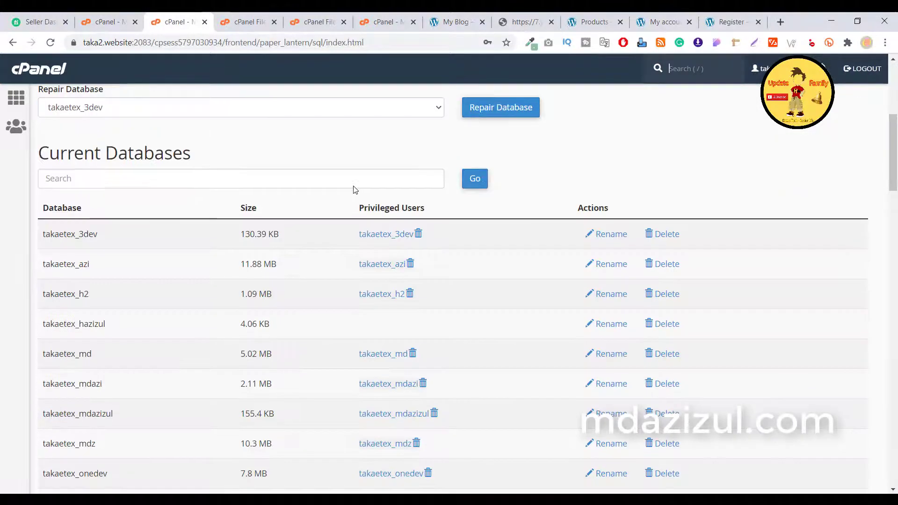
scroll(353, 188, "down", 11)
scroll(116, 186, "up", 2)
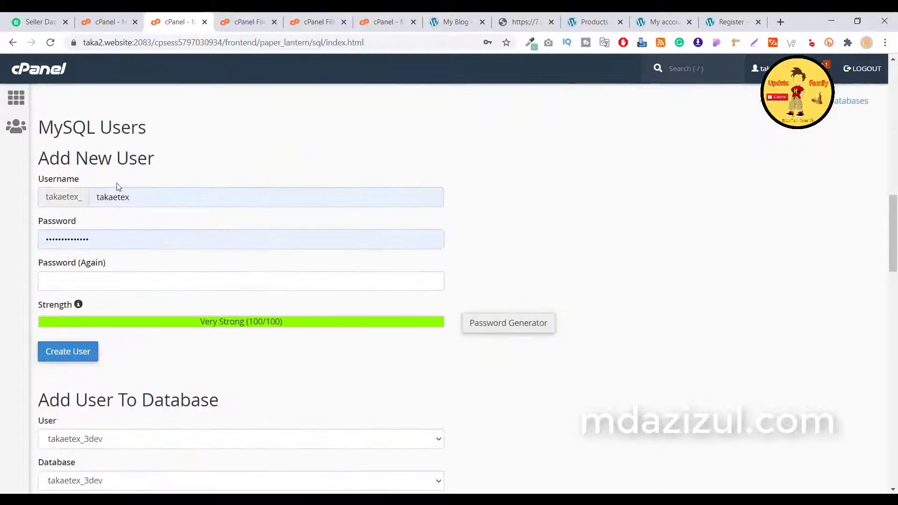
double_click(103, 237)
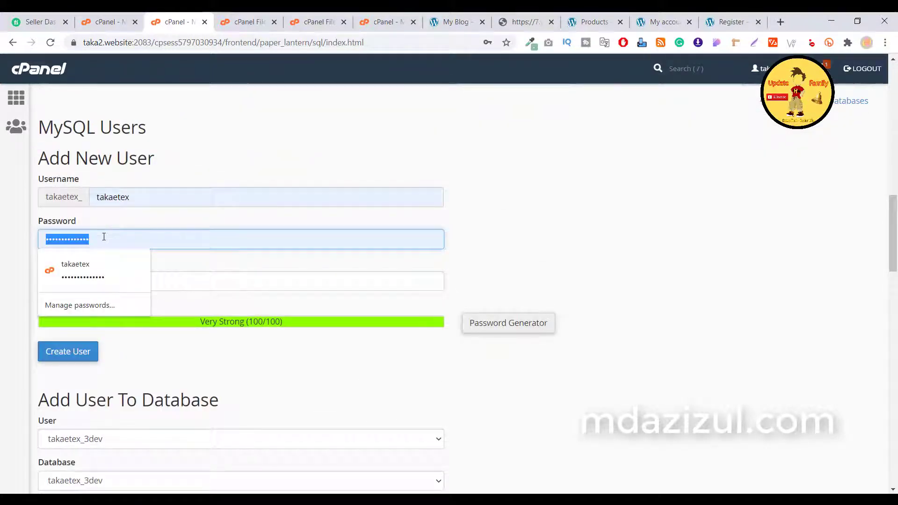
key("ctrl+v")
left_click(107, 280)
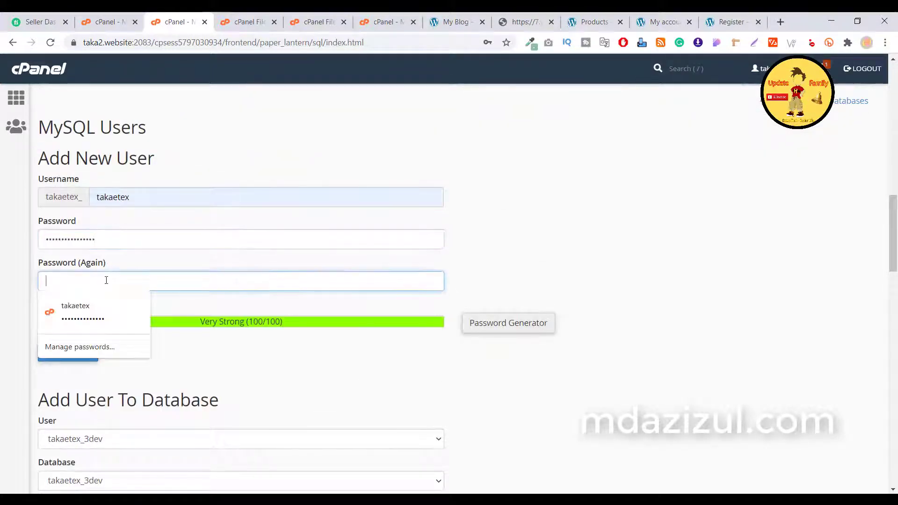
key("ctrl+v")
double_click(117, 194)
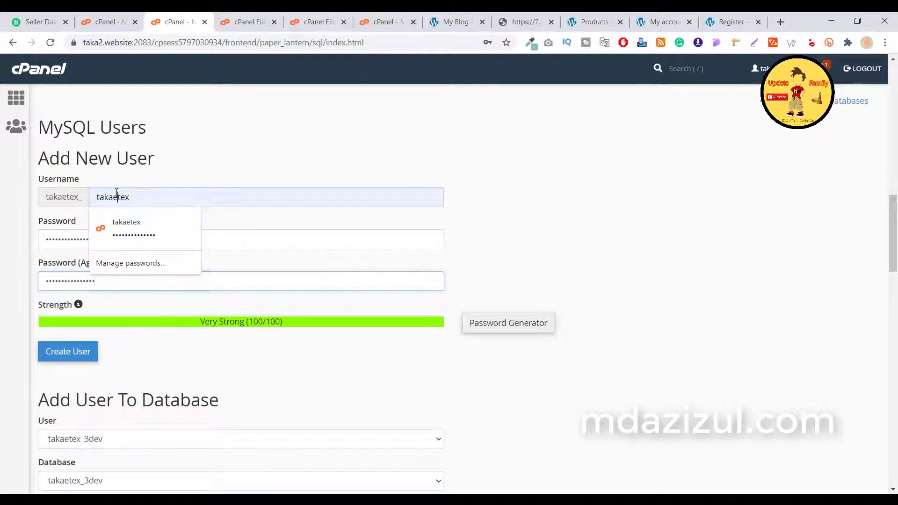
type("hazizul")
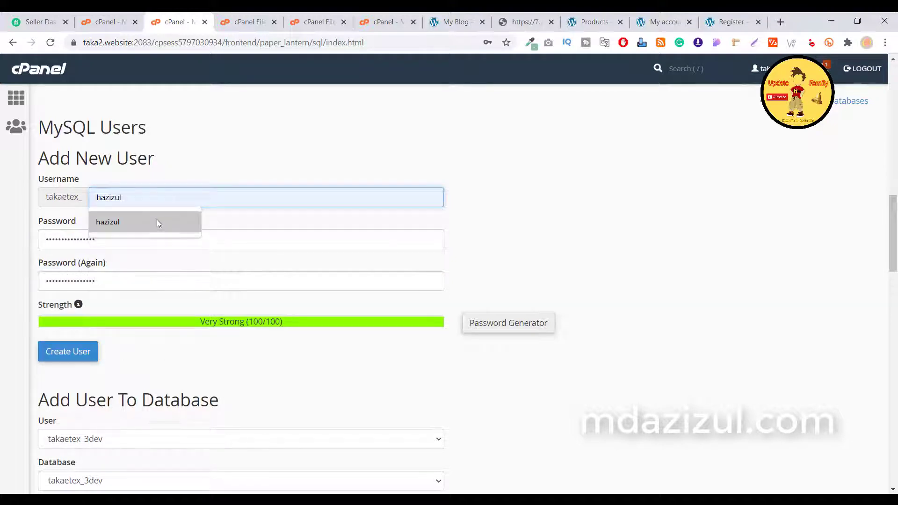
left_click(156, 220)
left_click(79, 358)
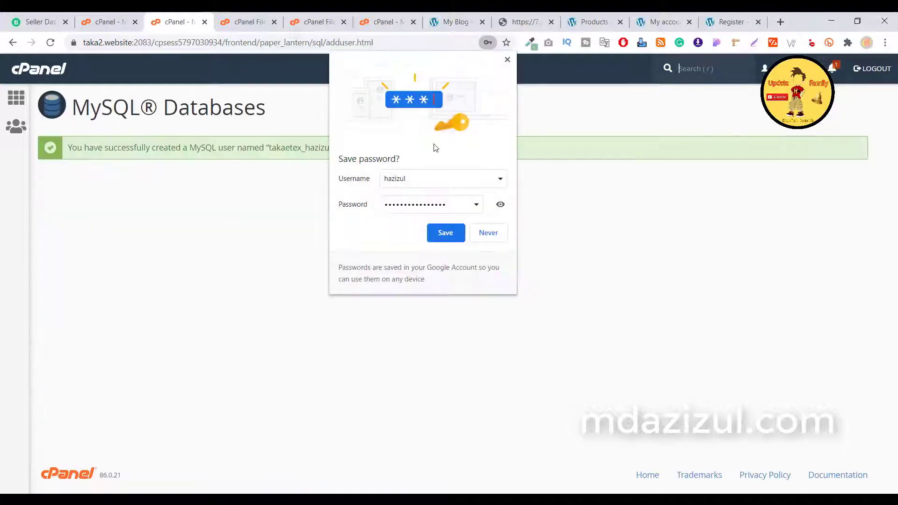
Step: Decline saving the password, go back to MySQL Databases, and pick a user to add
left_click(487, 232)
left_click(467, 190)
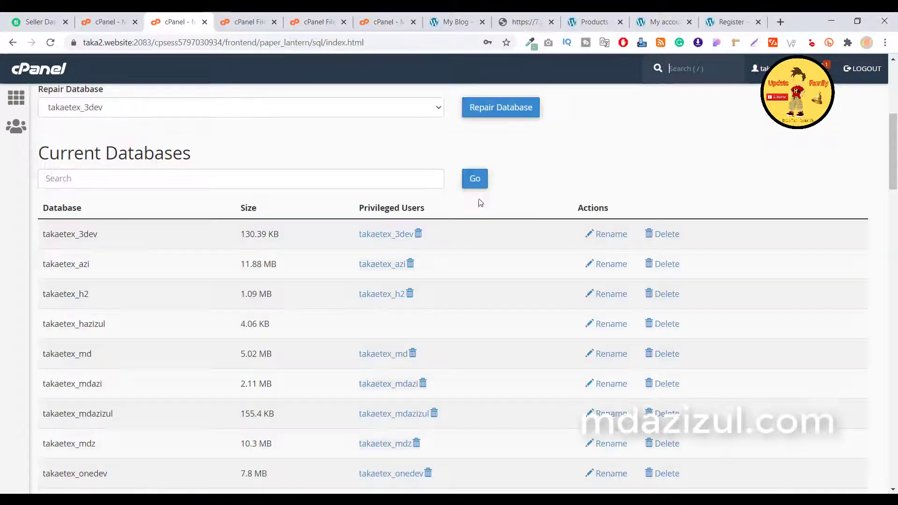
scroll(480, 203, "down", 18)
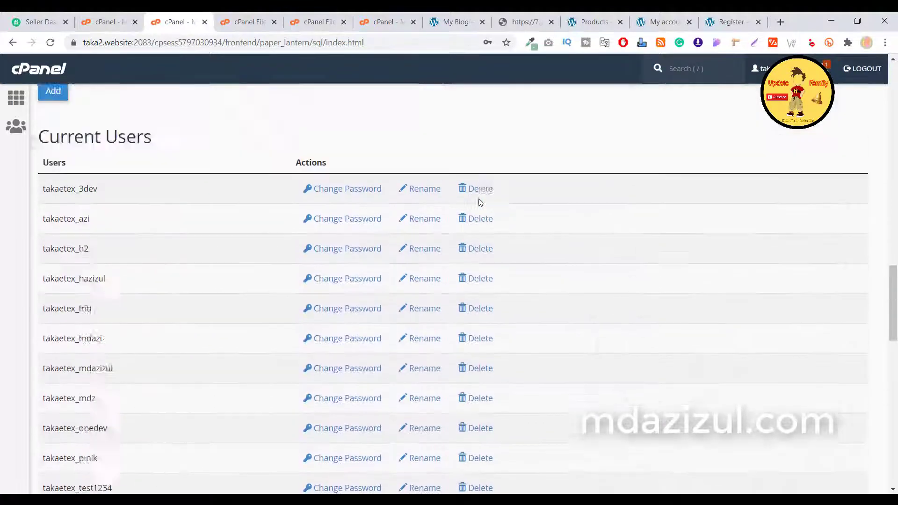
scroll(481, 203, "up", 5)
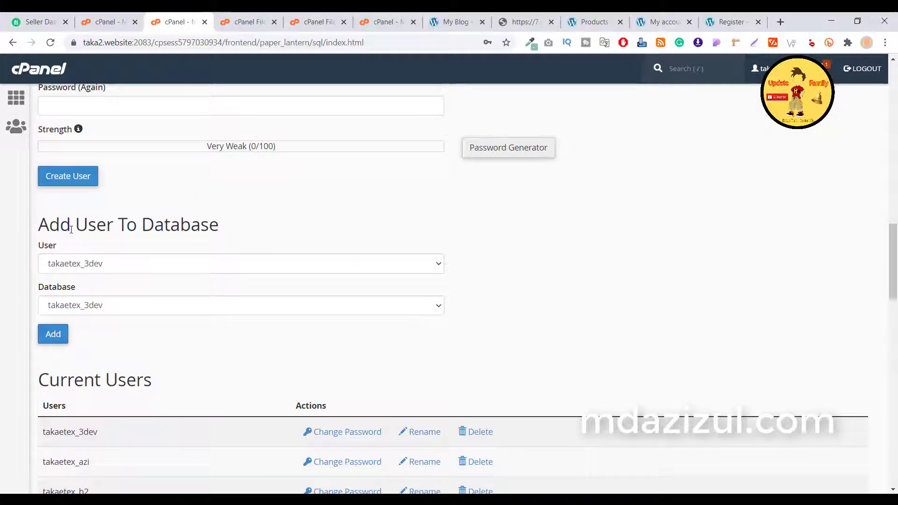
left_click(112, 263)
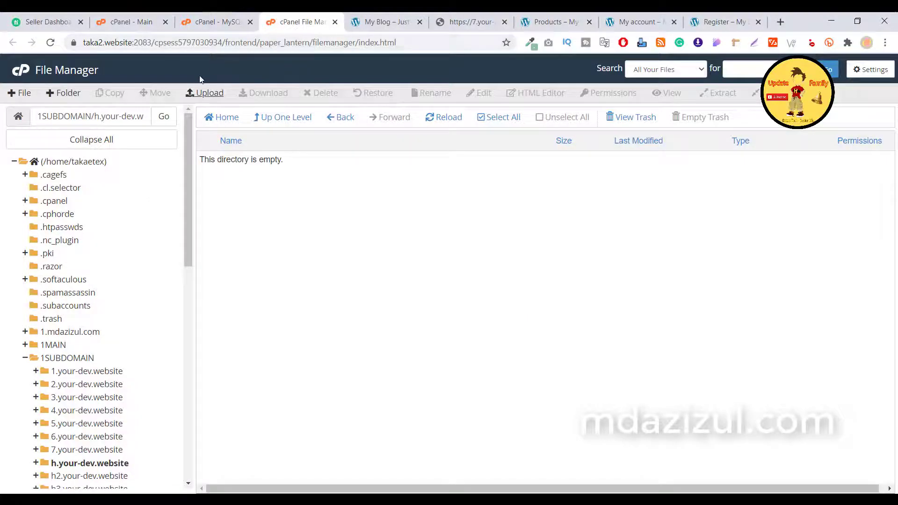
Step: Reload h.your-dev.website to show installer (1).php and the 79.58 MB zip, then bring up 7.your-dev.website
left_click(166, 116)
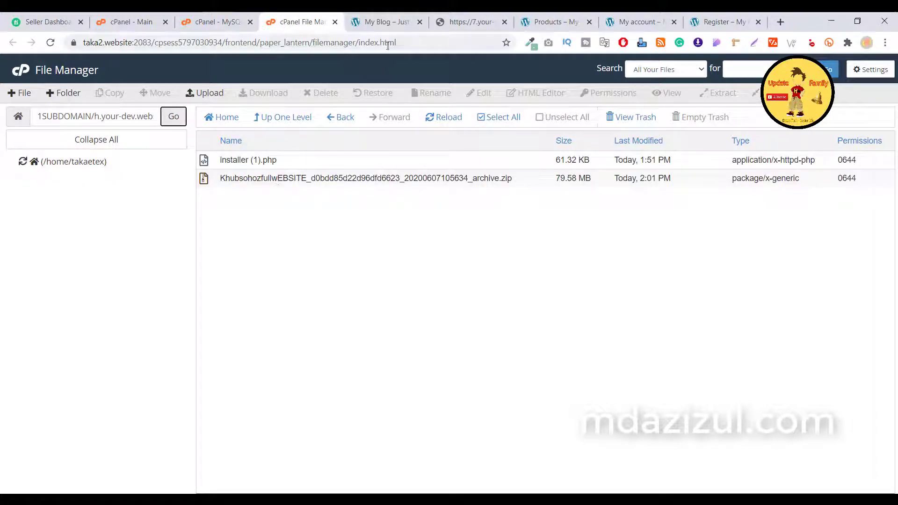
left_click_drag(468, 22, 381, 28)
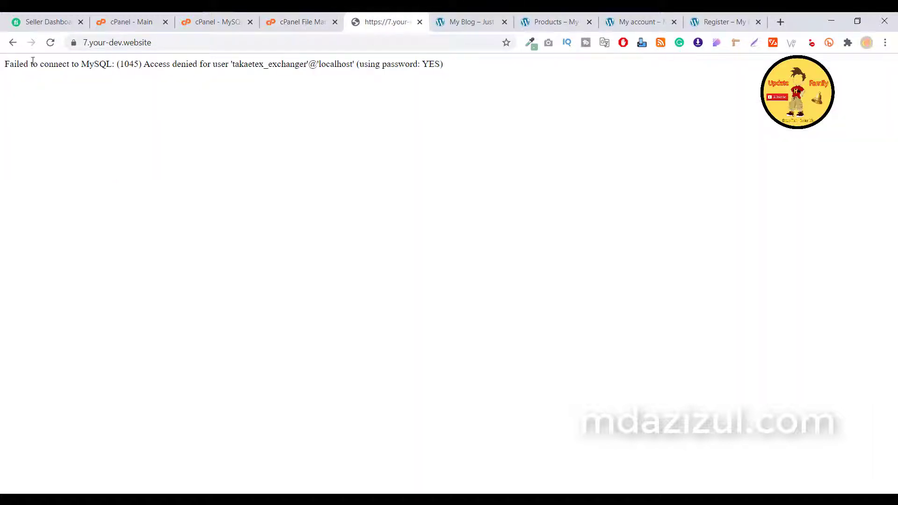
Step: Load h.your-dev.website in Chrome and run installer (1).php from its directory listing
left_click(185, 43)
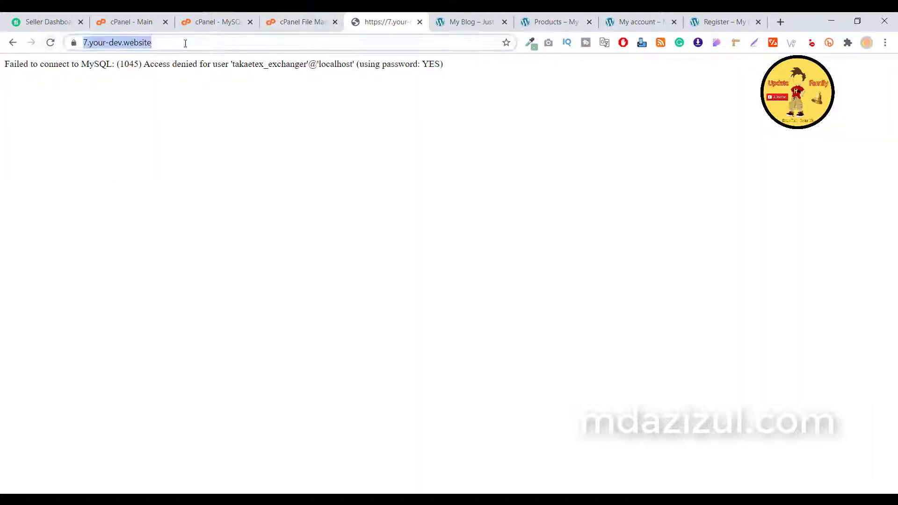
type("h")
key("Return")
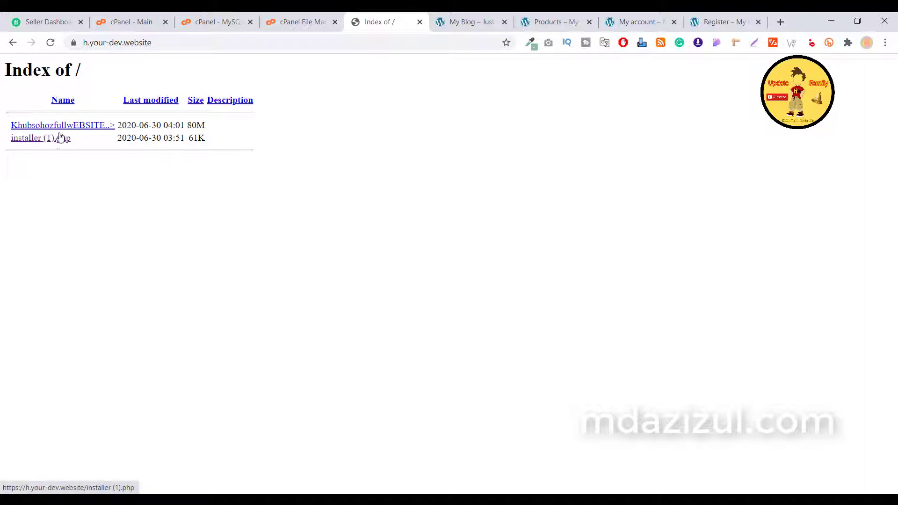
left_click(47, 139)
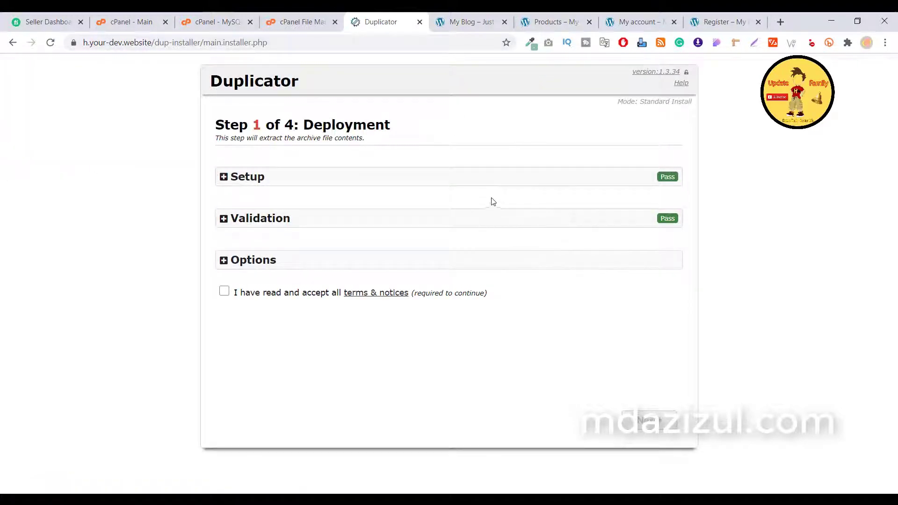
Step: Accept the Step 1 notices, start extraction, and copy the database user name from cPanel
left_click(263, 295)
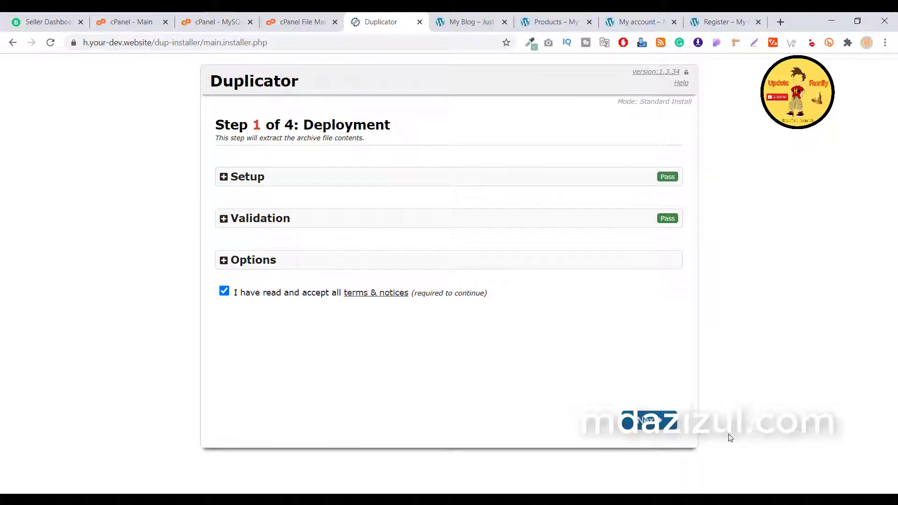
left_click(647, 420)
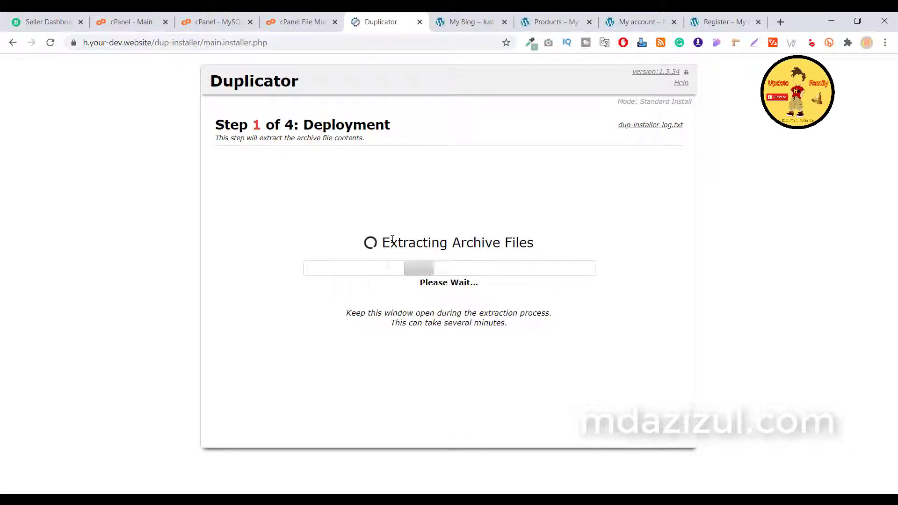
left_click(210, 22)
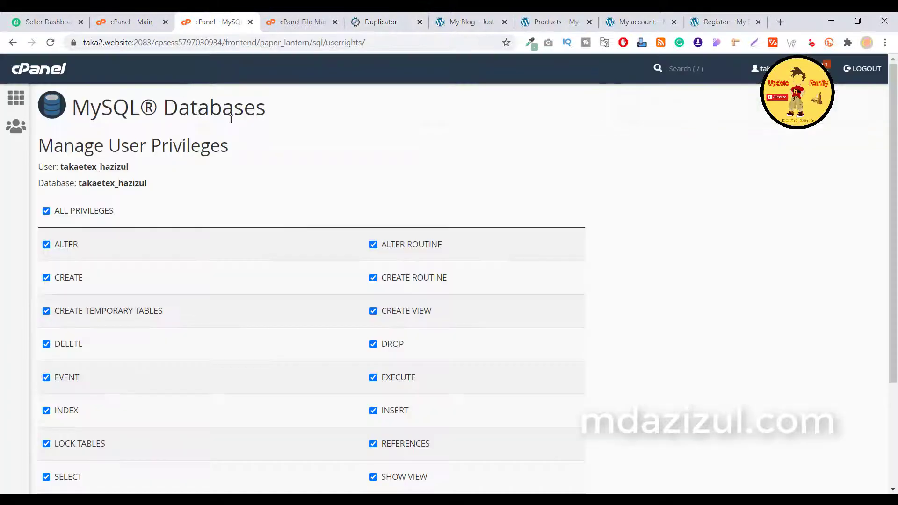
double_click(107, 167)
right_click(106, 166)
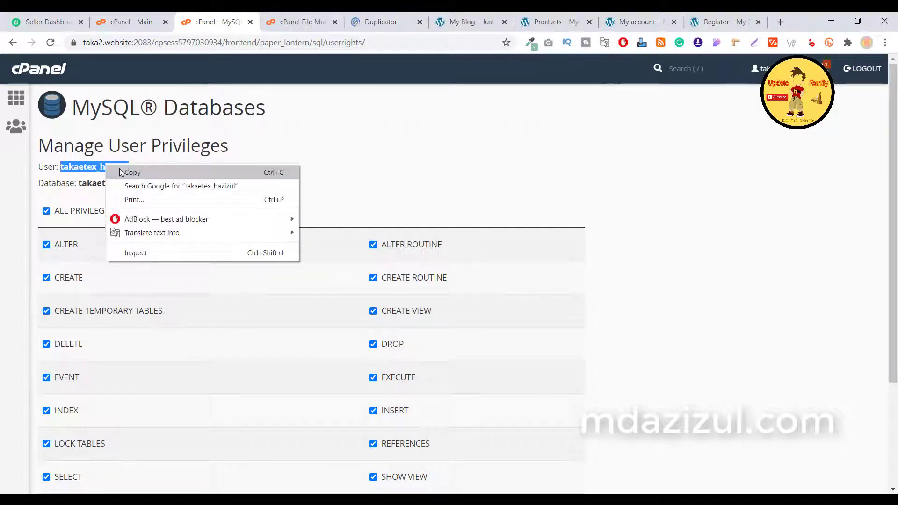
left_click(124, 172)
left_click(374, 23)
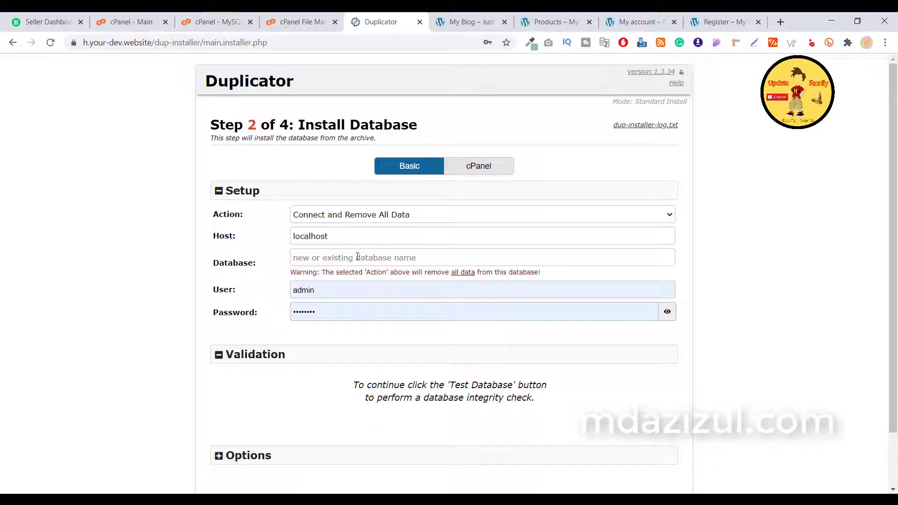
left_click(340, 258)
right_click(340, 258)
left_click(371, 327)
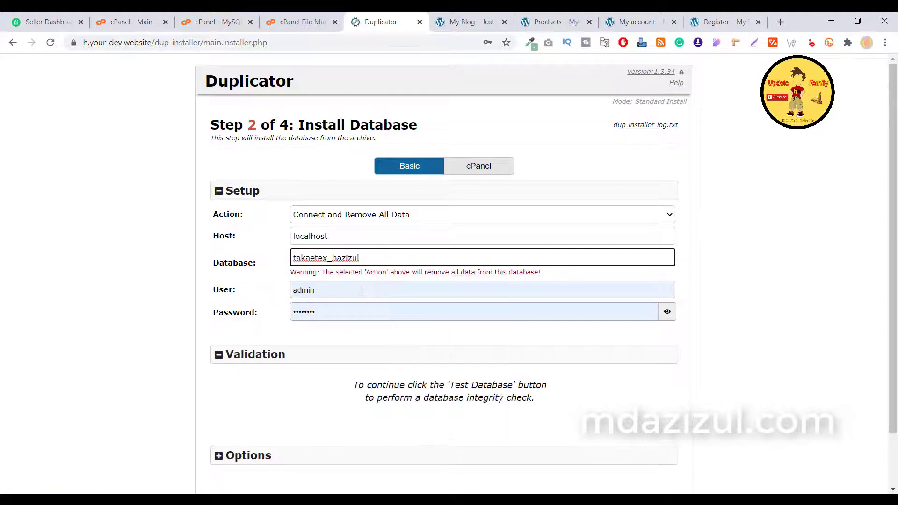
left_click(362, 291)
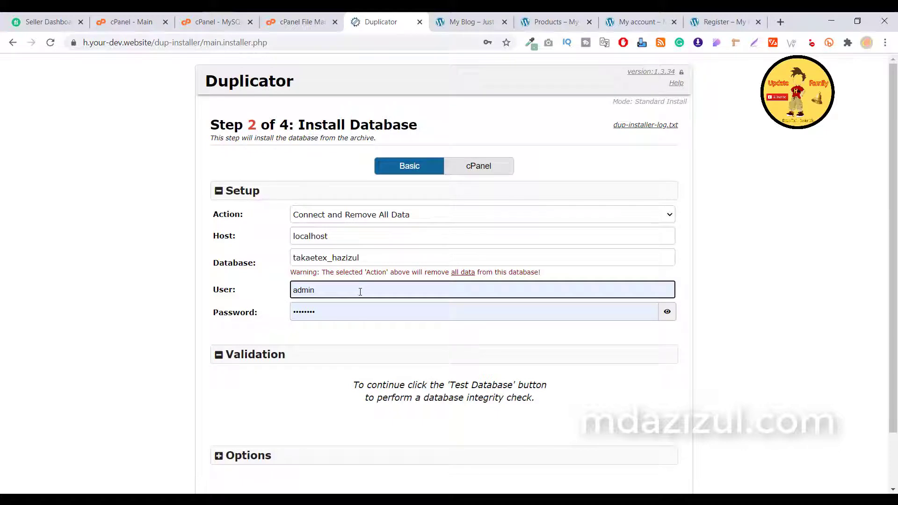
scroll(357, 246, "down", 1)
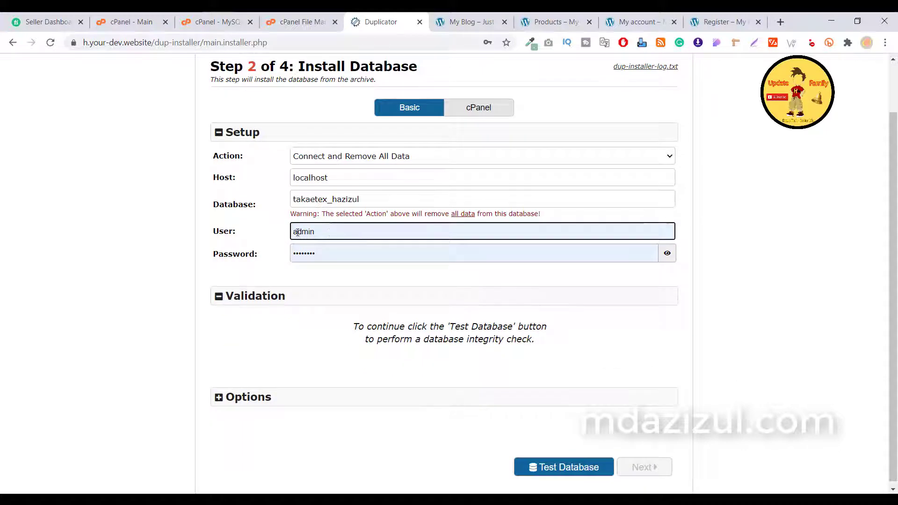
key("ctrl+a")
key("BackSpace")
key("Down")
key("Down")
key("Return")
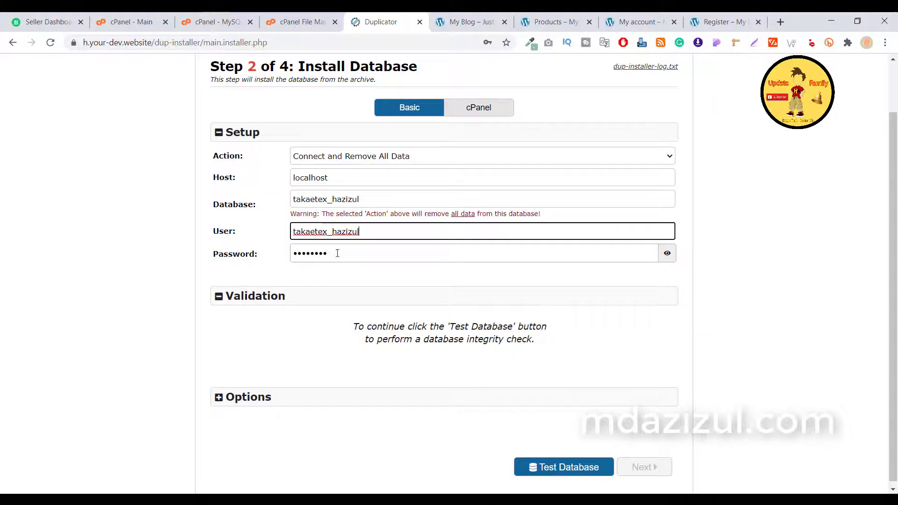
key("Tab")
key("ctrl+v")
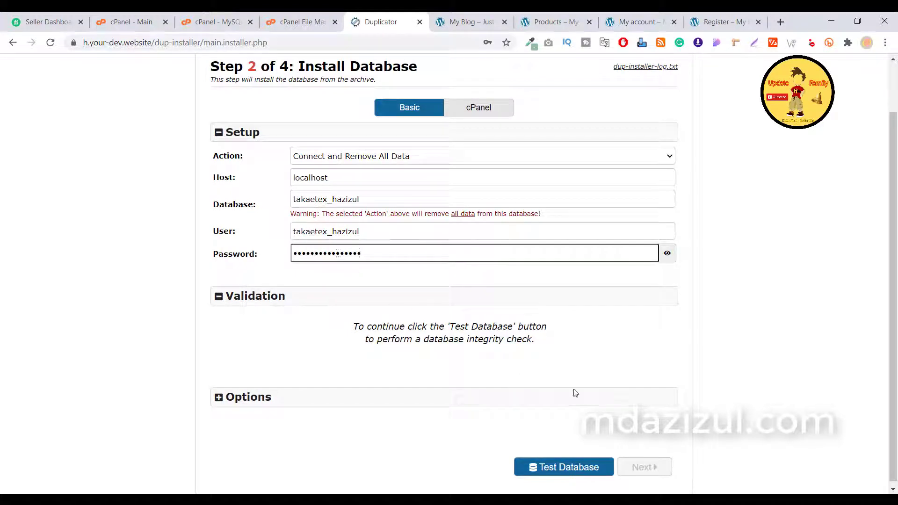
Step: Test the database connection and confirm installing with these settings, declining password saving
left_click(569, 459)
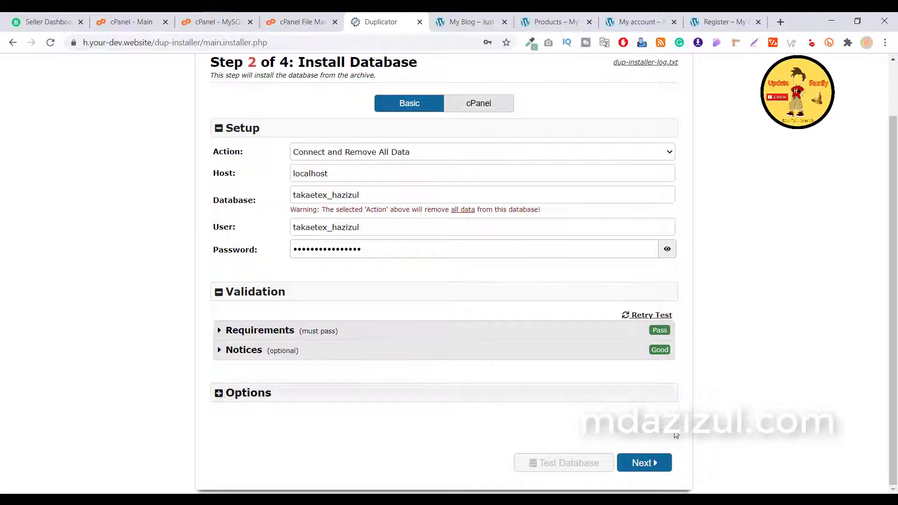
left_click(648, 464)
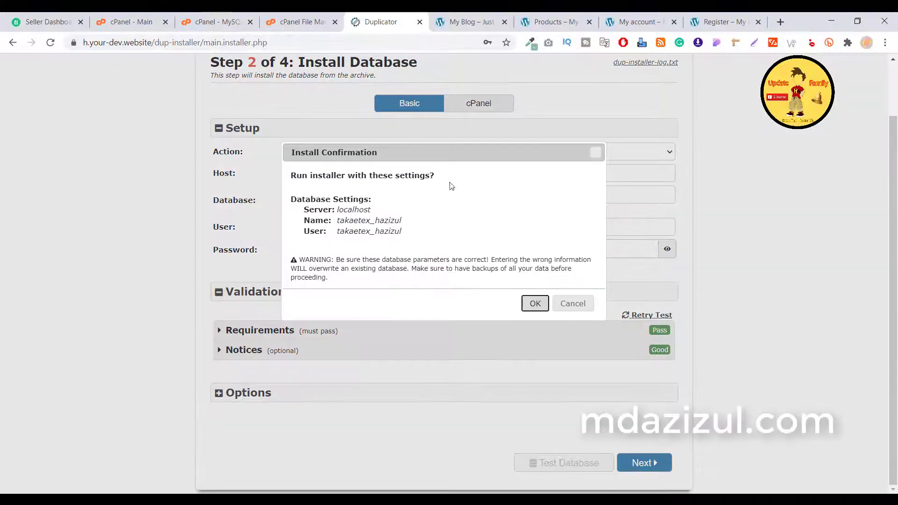
left_click(535, 305)
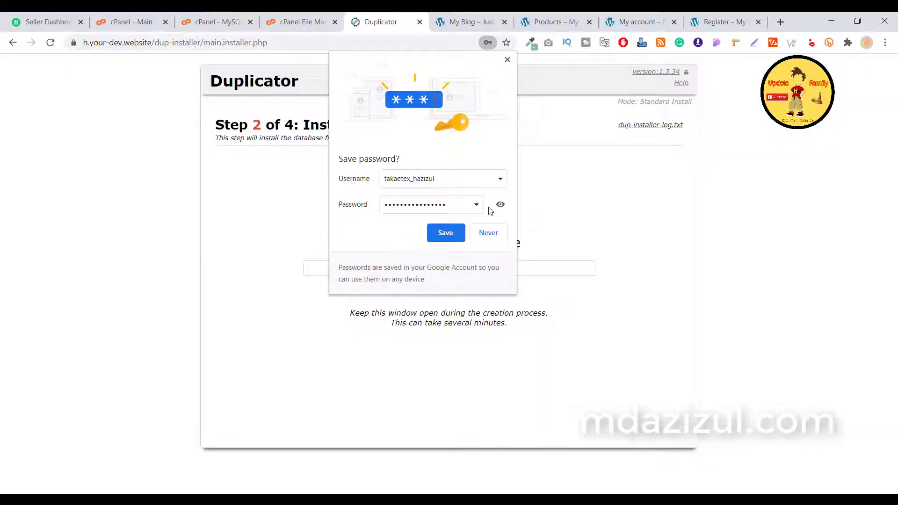
left_click(490, 238)
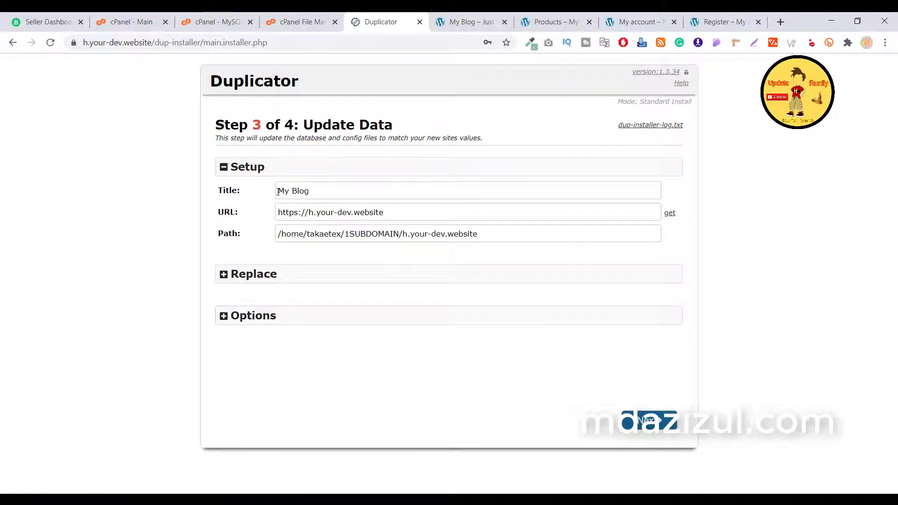
Step: Replace the My Blog site title and continue to the Test Site step
left_click(292, 192)
triple_click(304, 192)
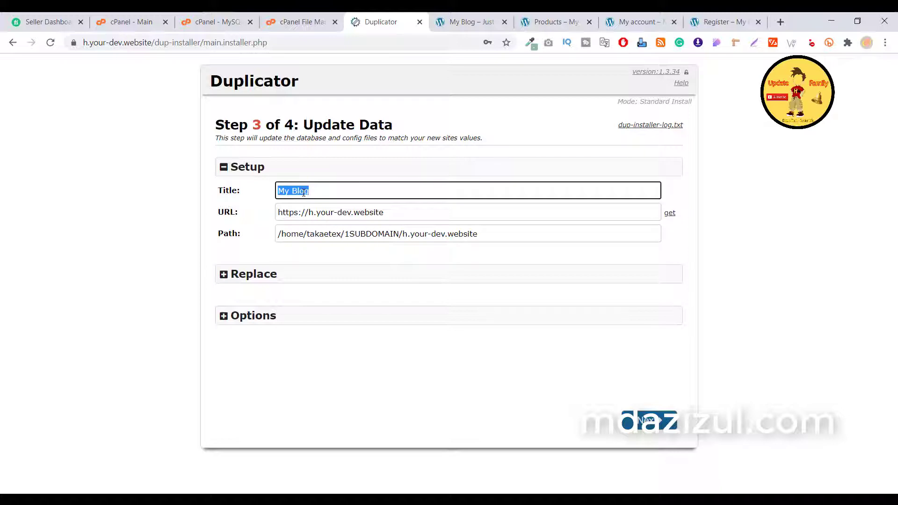
type("Your")
left_click(649, 419)
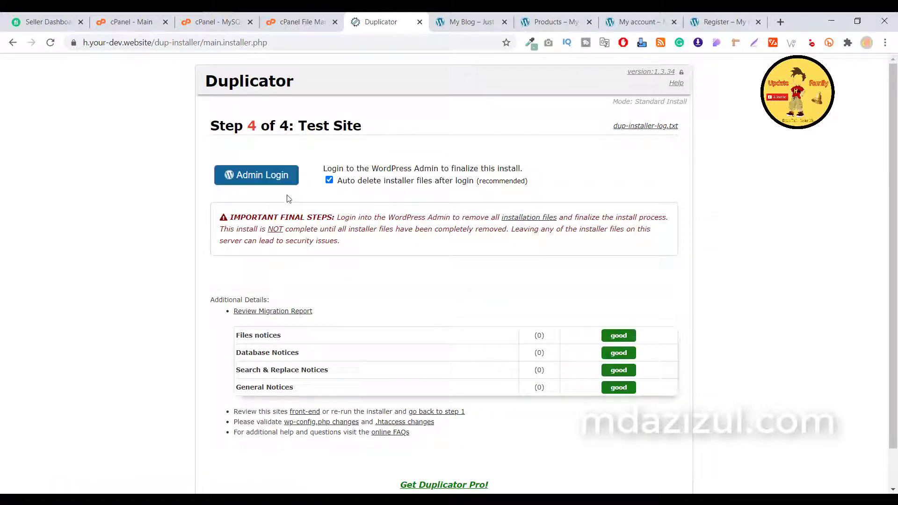
Step: Log in through Admin Login and review the notice that four installer files were removed
left_click(262, 177)
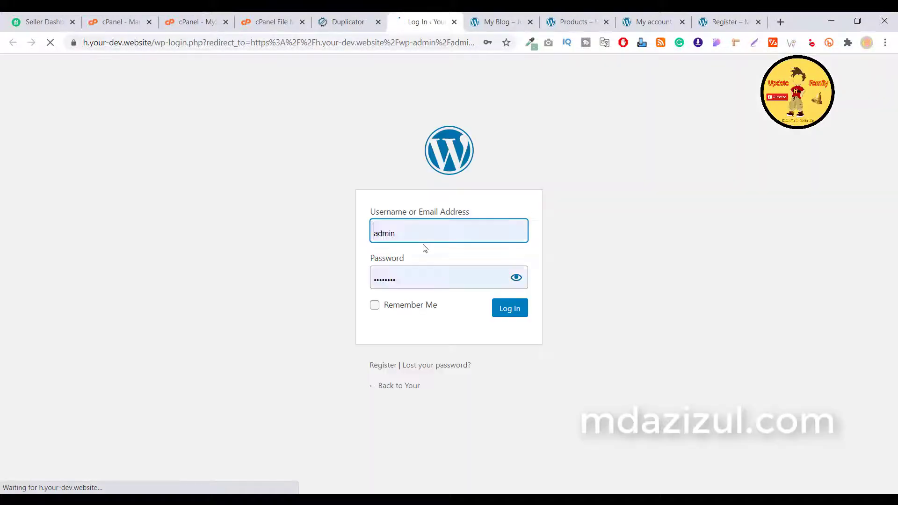
left_click(516, 279)
left_click(475, 278)
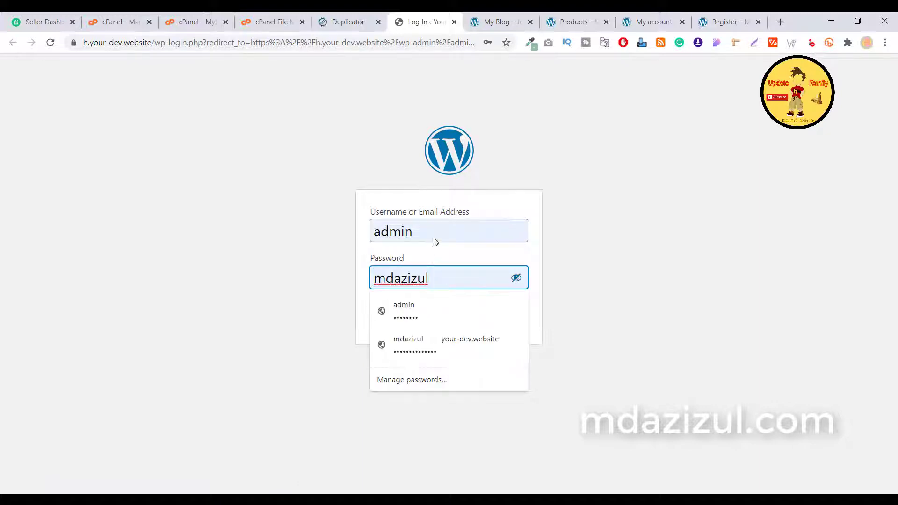
left_click(429, 219)
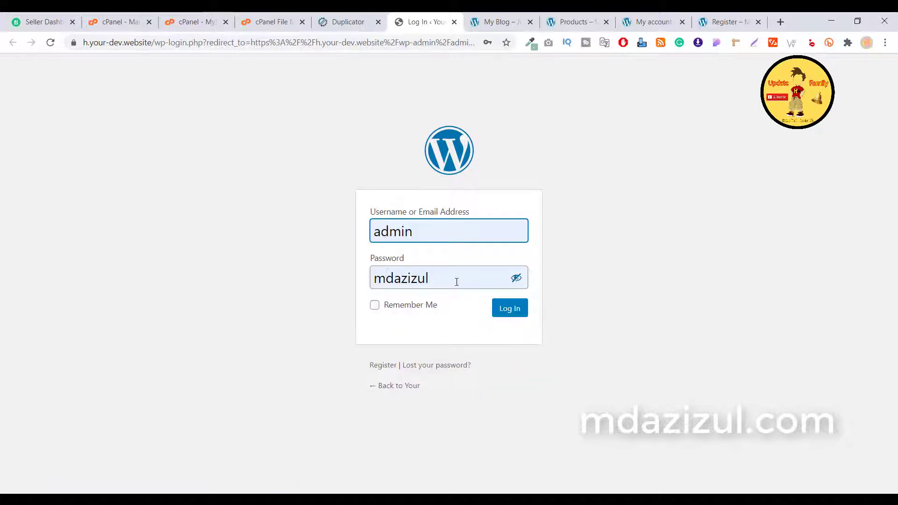
left_click(501, 308)
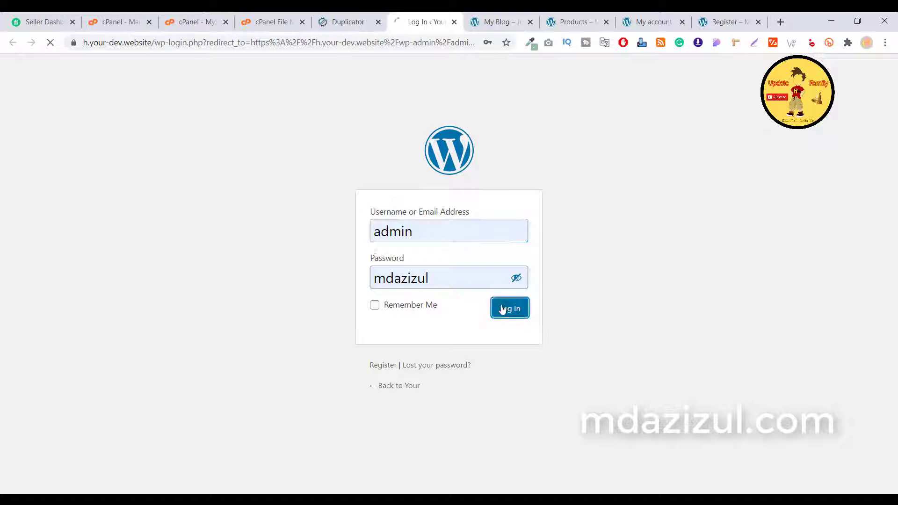
scroll(427, 176, "down", 10)
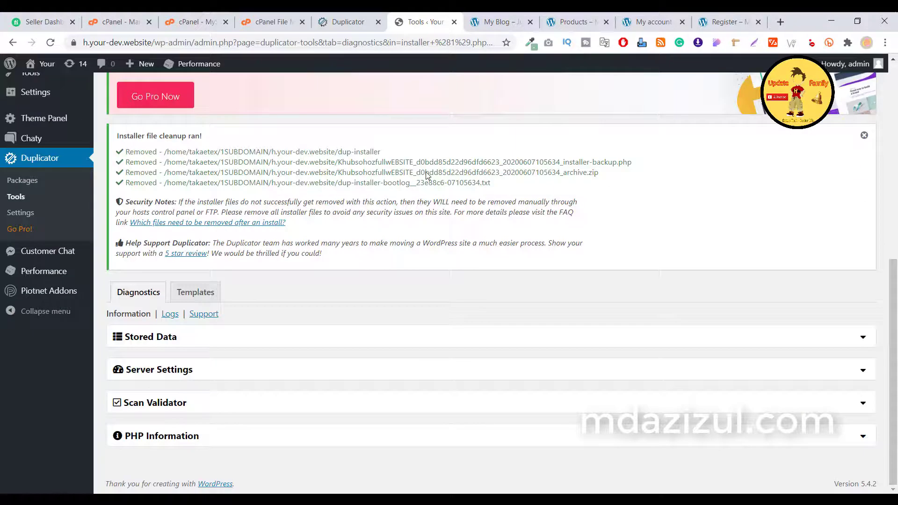
left_click_drag(343, 151, 372, 152)
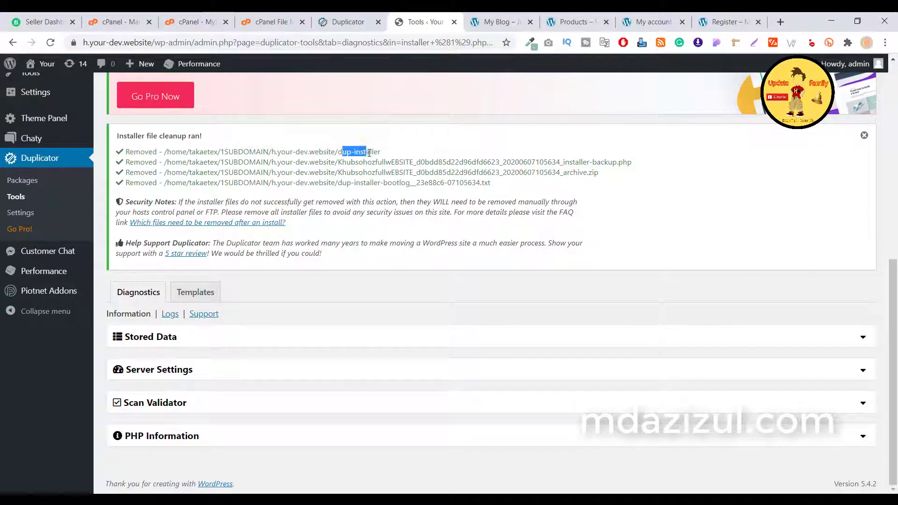
left_click(282, 167)
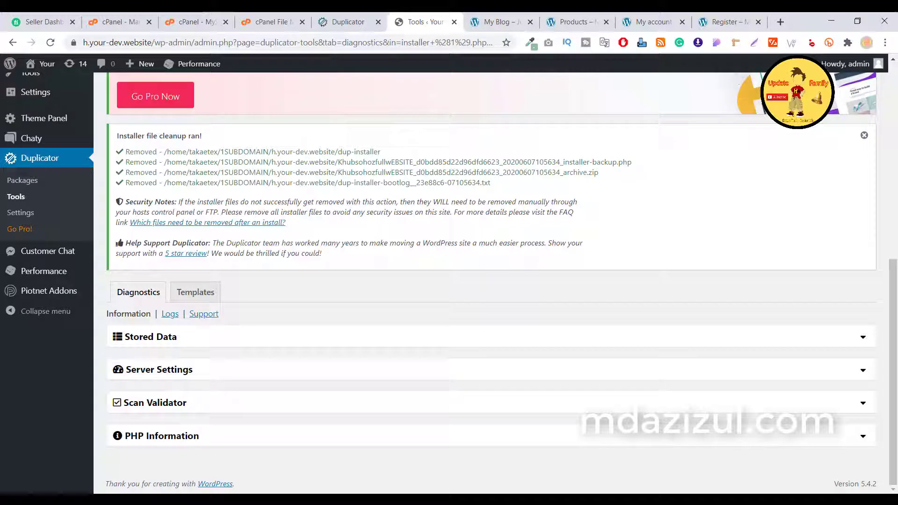
Step: Permanently delete installer (1).php from h.your-dev.website, skipping the trash, and refresh the listing
left_click(271, 22)
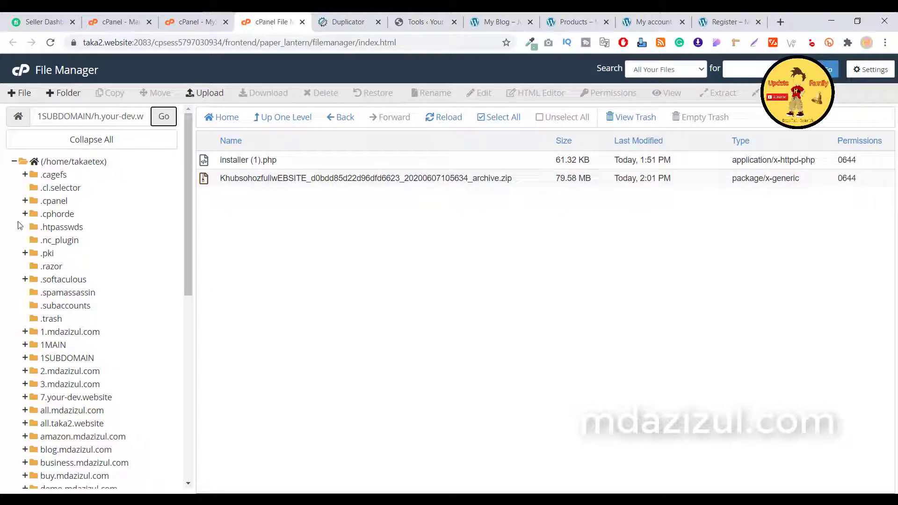
left_click(159, 118)
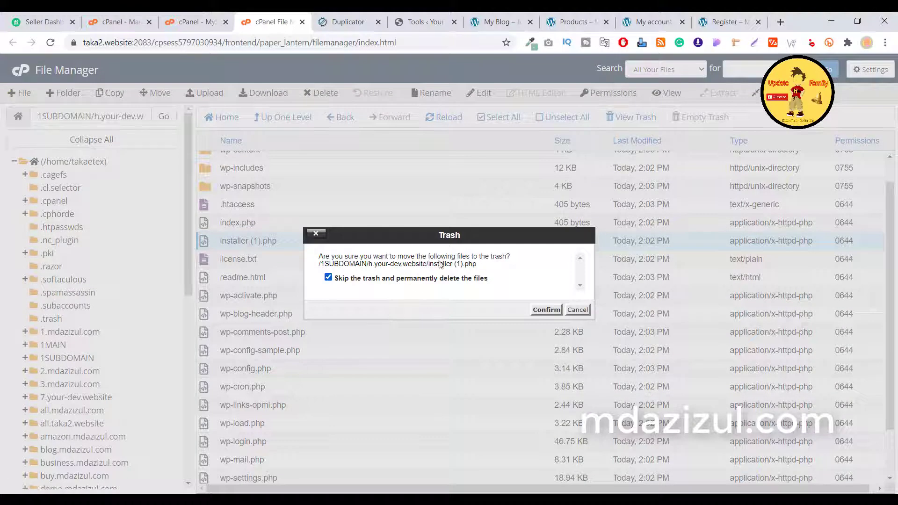
left_click(546, 309)
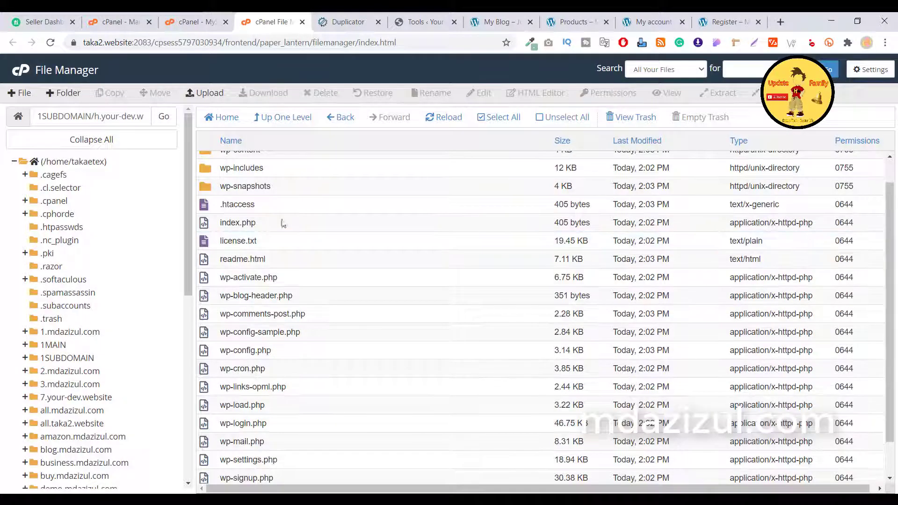
scroll(322, 263, "down", 2)
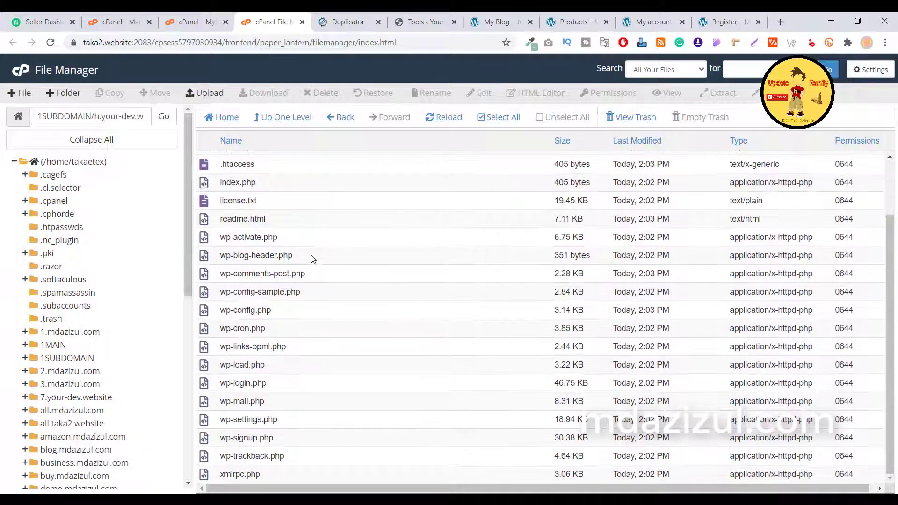
scroll(312, 259, "up", 3)
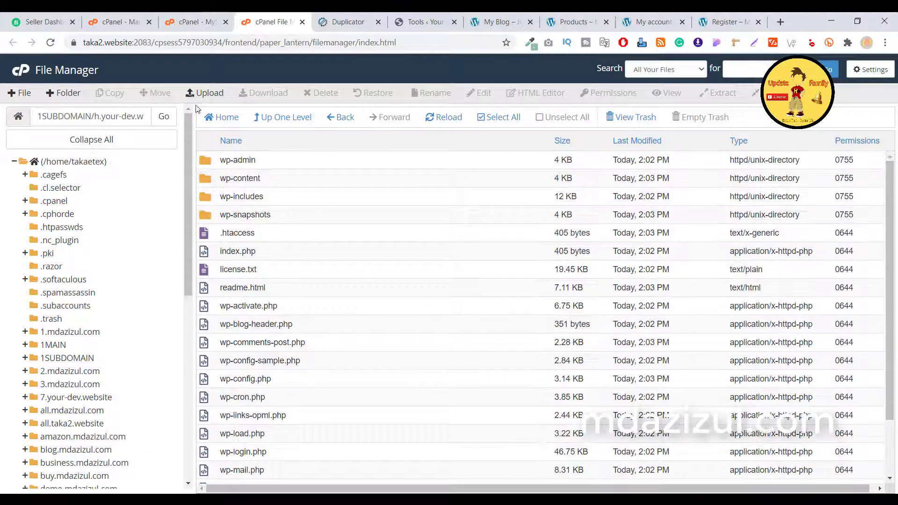
left_click(164, 116)
scroll(337, 234, "down", 1)
scroll(361, 314, "up", 1)
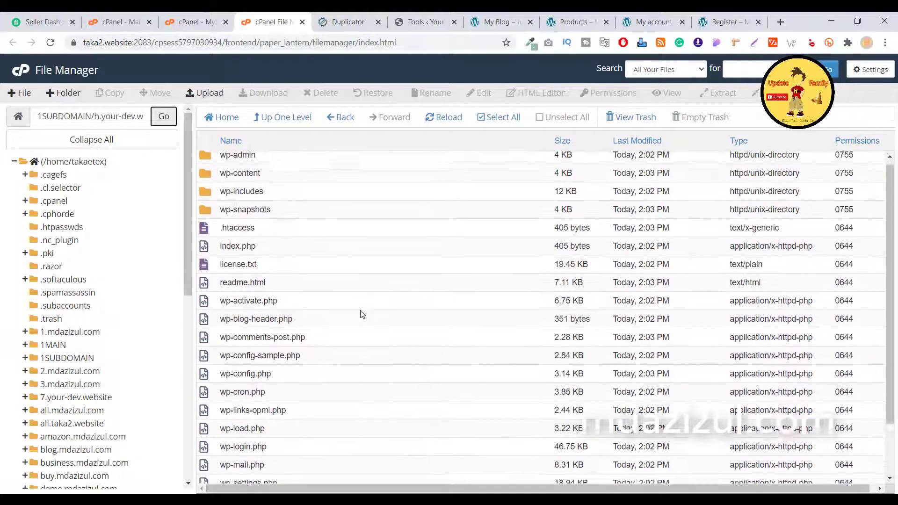
left_click(350, 22)
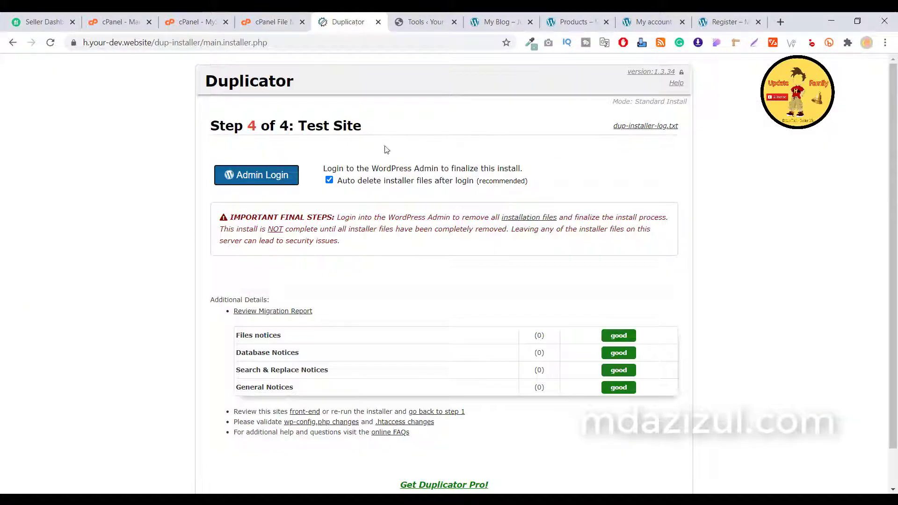
Step: Close the installer page and open the dev site's homepage in a new tab
left_click(378, 22)
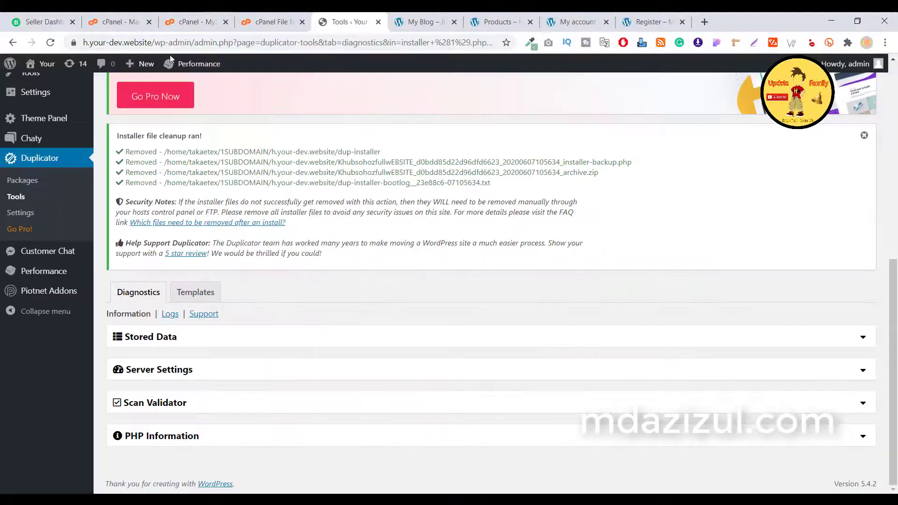
mouse_move(42, 66)
right_click(55, 84)
left_click(58, 88)
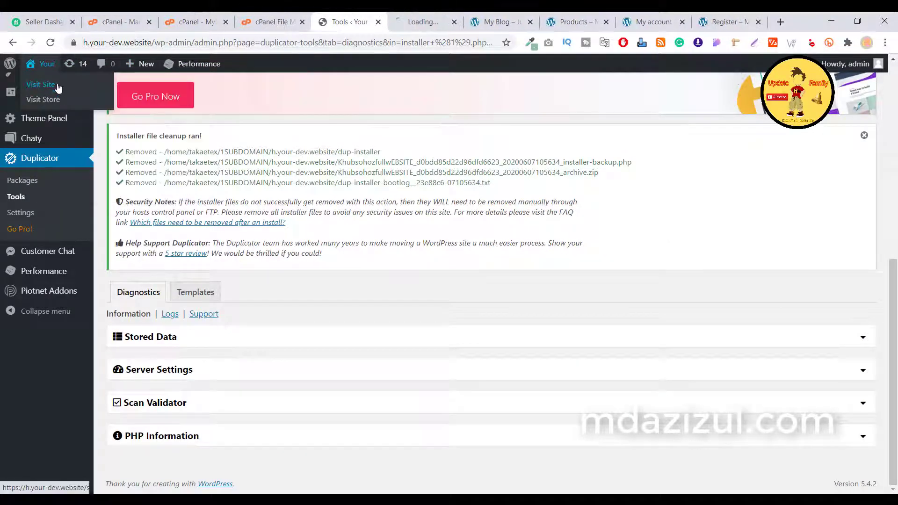
left_click(439, 26)
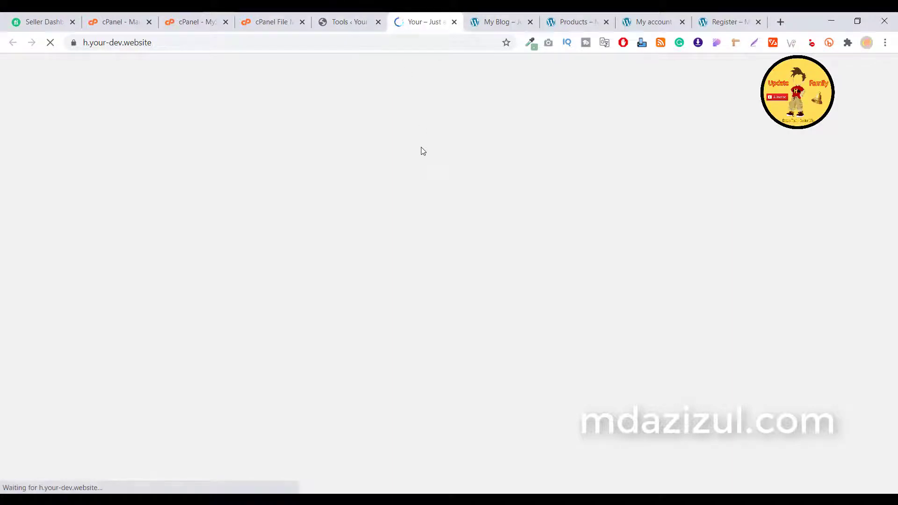
Step: Close the five leftover old-site tabs, including My account and Register
left_click(564, 26)
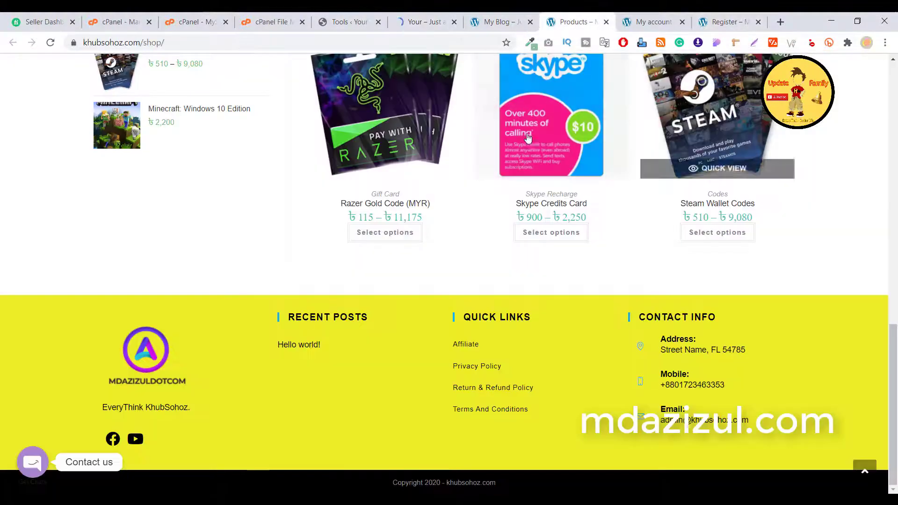
left_click(531, 22)
left_click(531, 23)
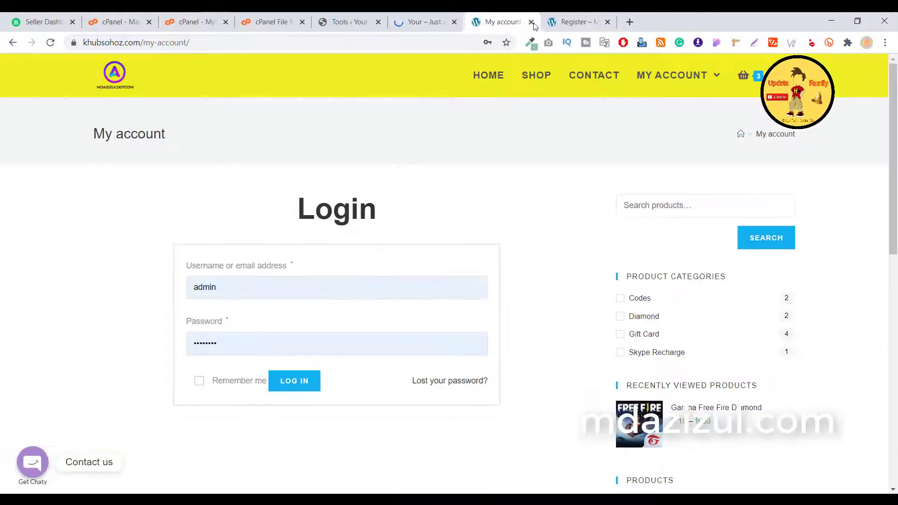
left_click(531, 22)
left_click(531, 23)
left_click(531, 23)
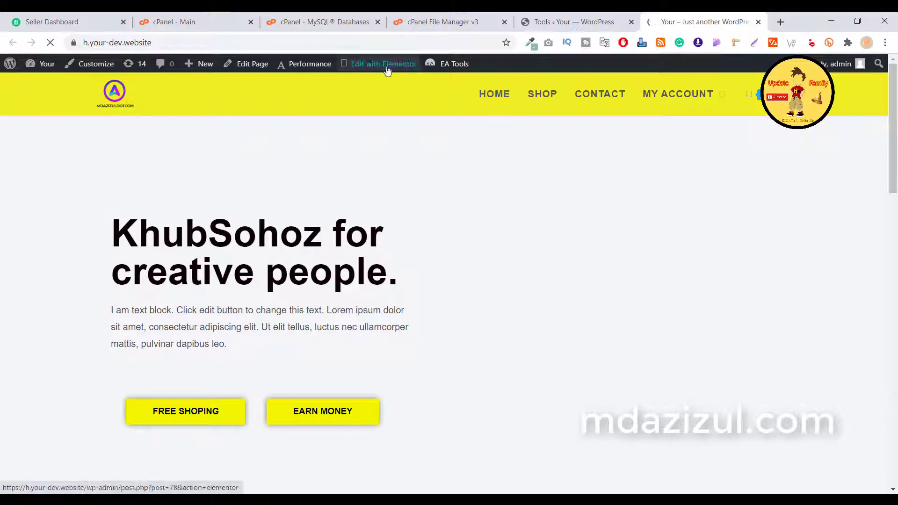
Step: Scroll through the KhubSohoz dev homepage, then return to the Duplicator Tools page
left_click(380, 66)
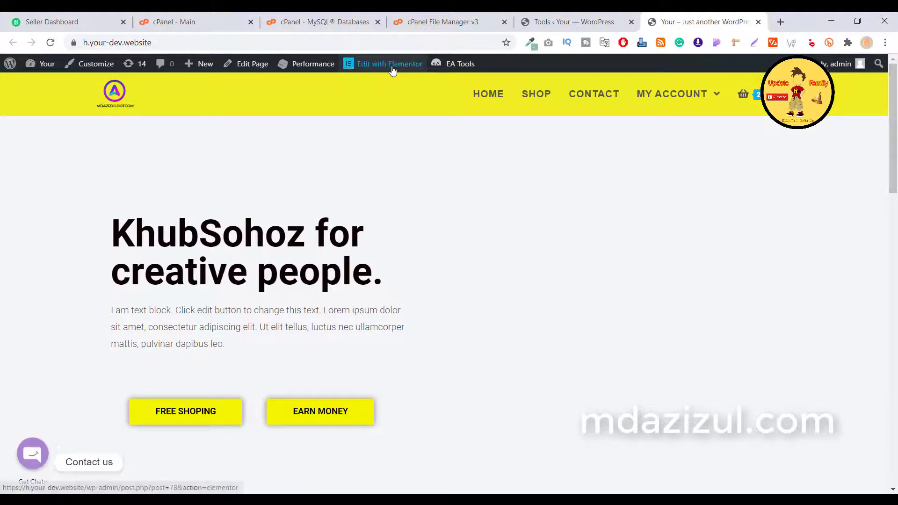
right_click(389, 65)
left_click(378, 44)
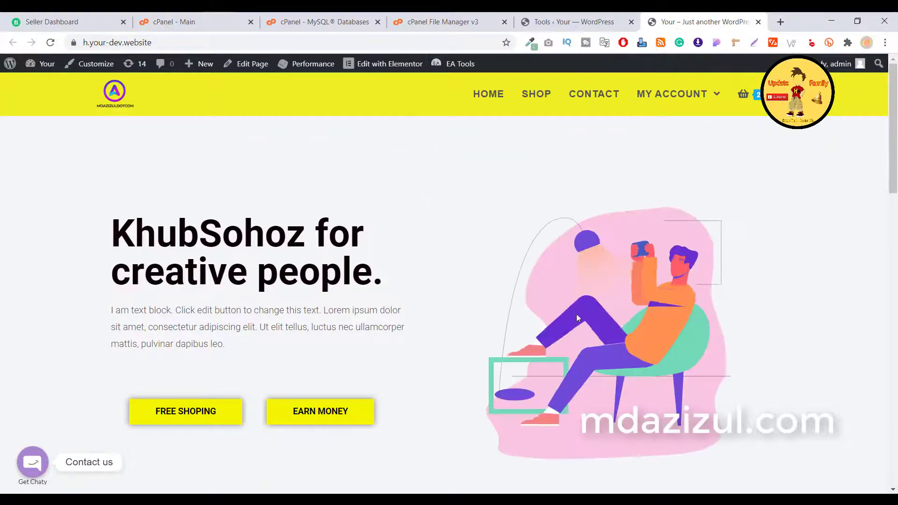
scroll(515, 239, "down", 5)
scroll(422, 274, "up", 3)
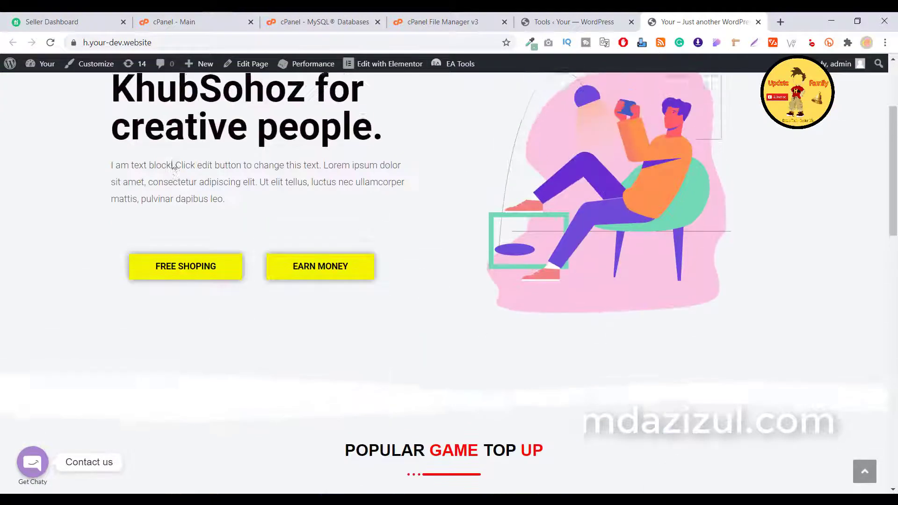
left_click(573, 30)
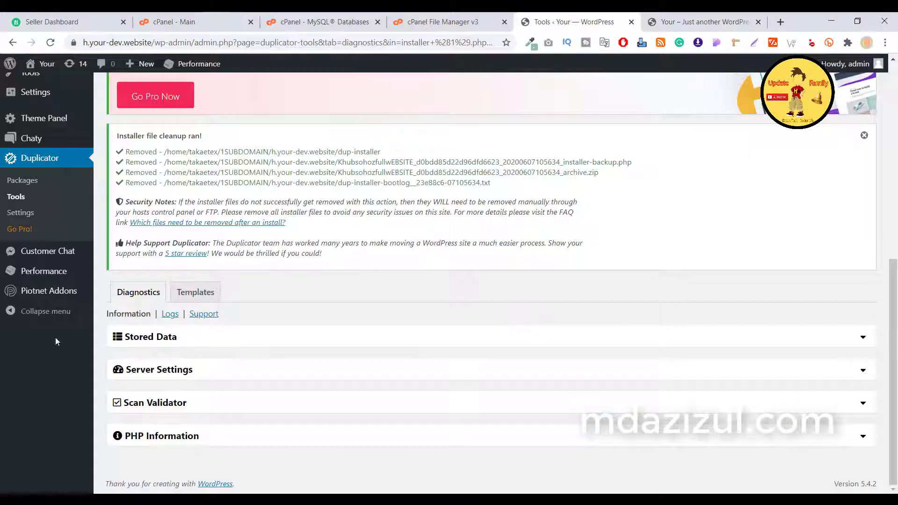
scroll(70, 243, "up", 8)
Step: Open the admin's All Products list
mouse_move(69, 250)
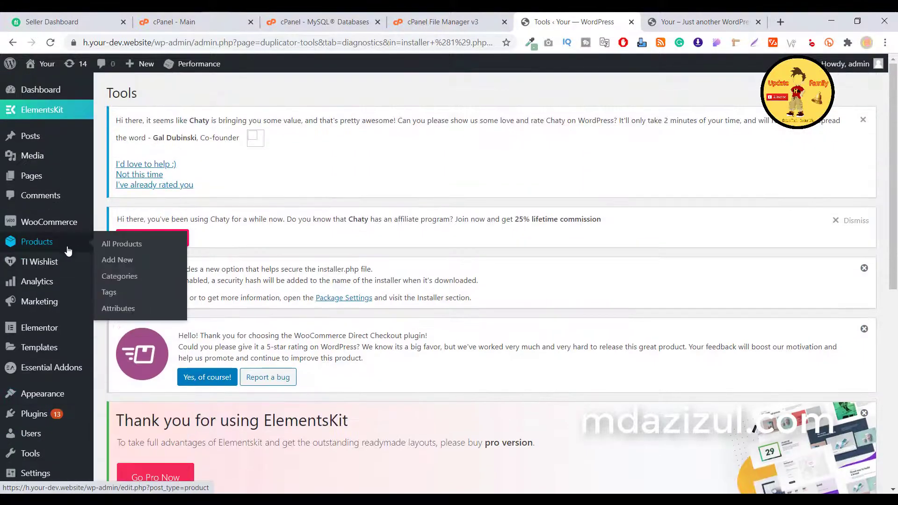
left_click(118, 248)
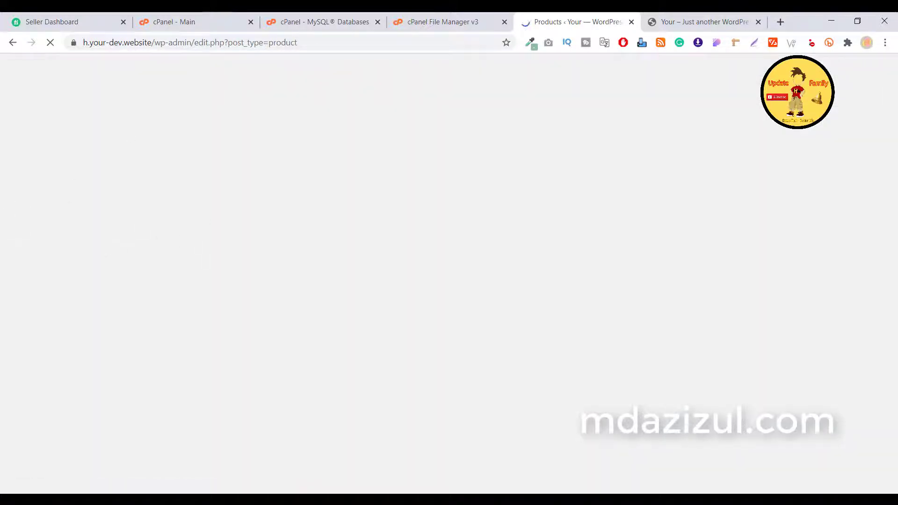
left_click(682, 19)
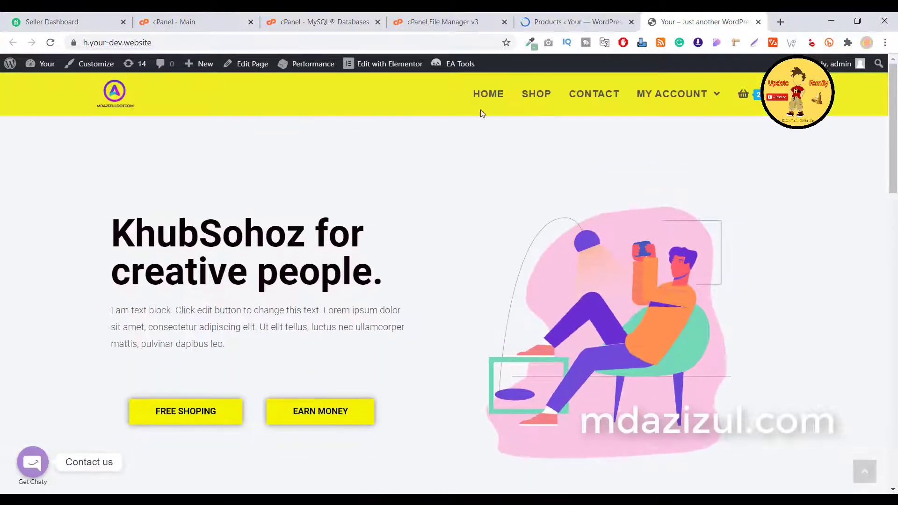
Step: Open the SHOP page in a new tab and the homepage in the Elementor editor
right_click(533, 94)
left_click(537, 103)
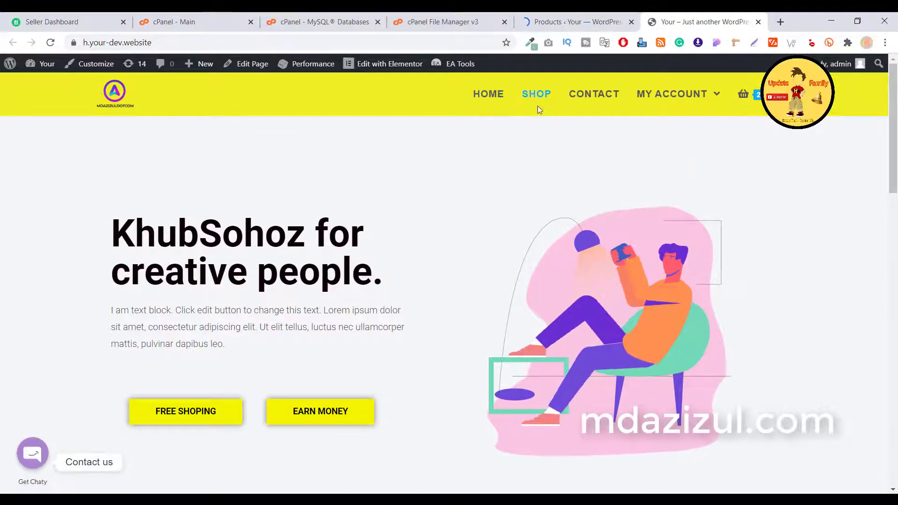
scroll(327, 220, "down", 5)
scroll(327, 220, "up", 5)
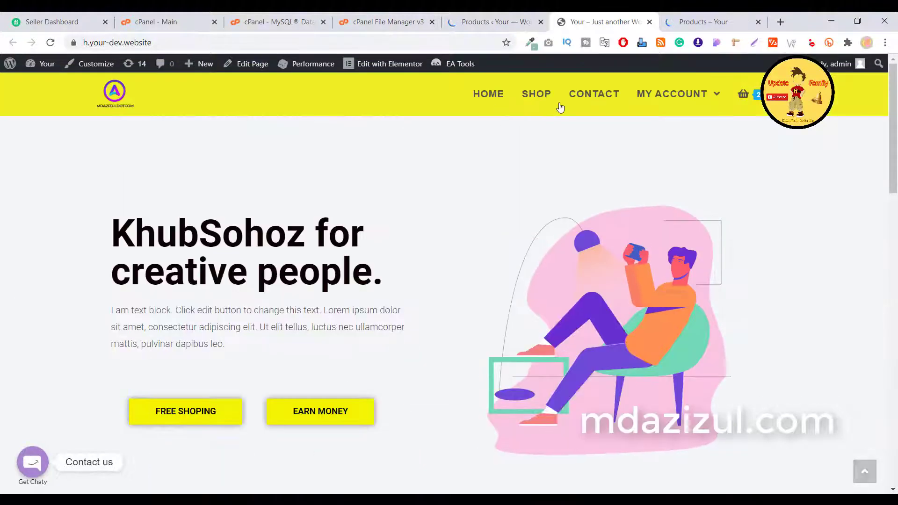
left_click(385, 63)
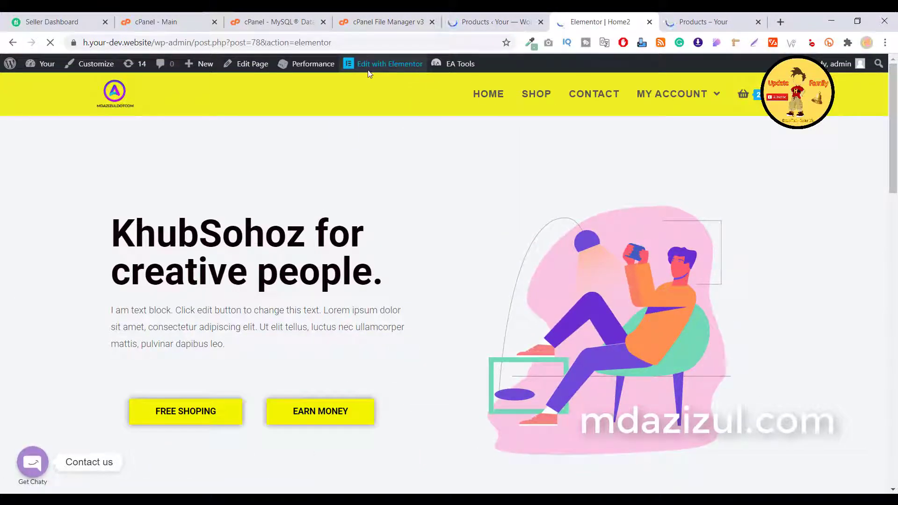
left_click(513, 29)
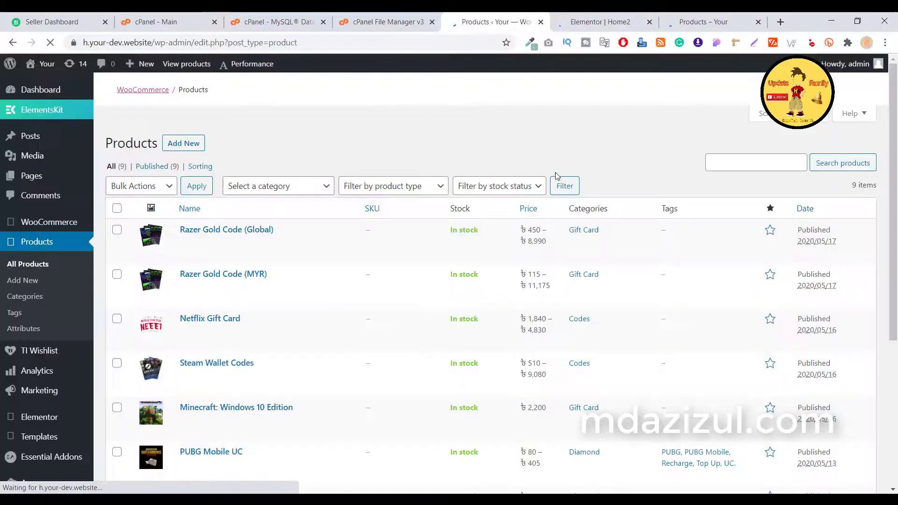
Step: Review the migrated product list, storefront shop page and Elementor editor tabs
left_click(605, 29)
left_click(506, 27)
left_click(708, 18)
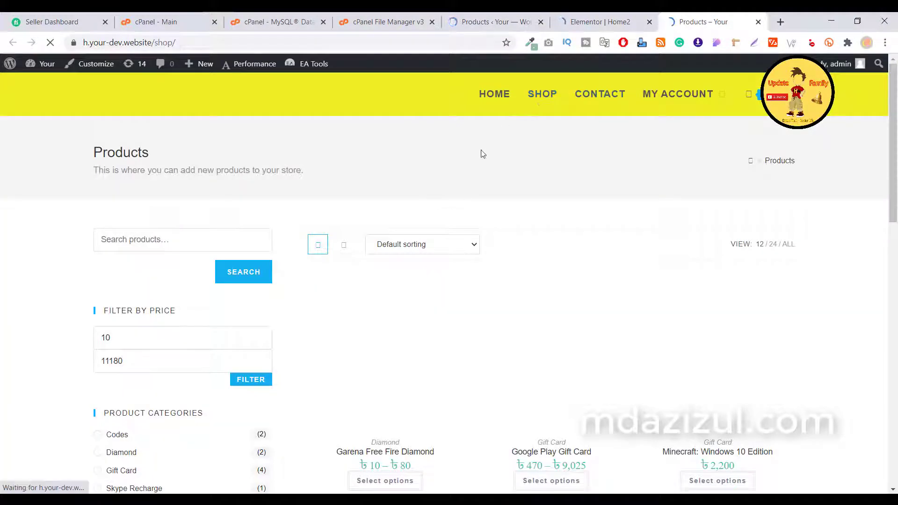
scroll(603, 150, "down", 12)
scroll(386, 219, "up", 12)
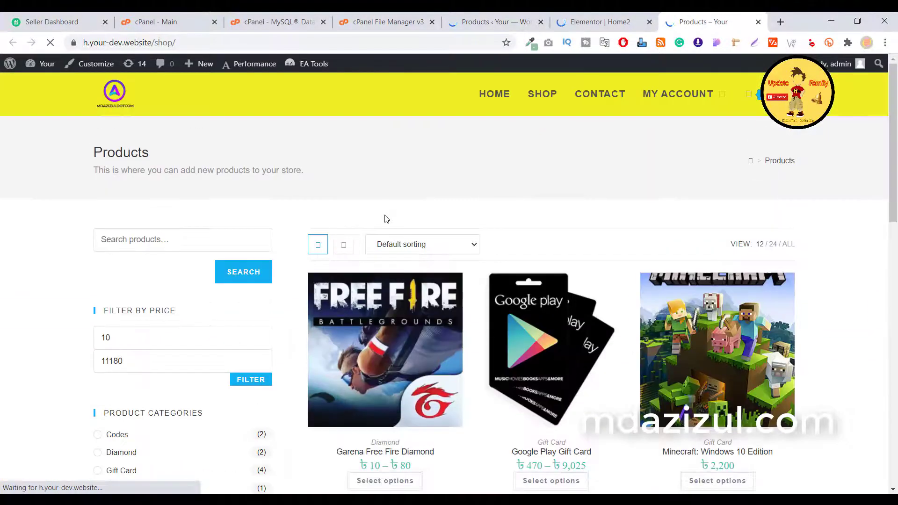
left_click(491, 22)
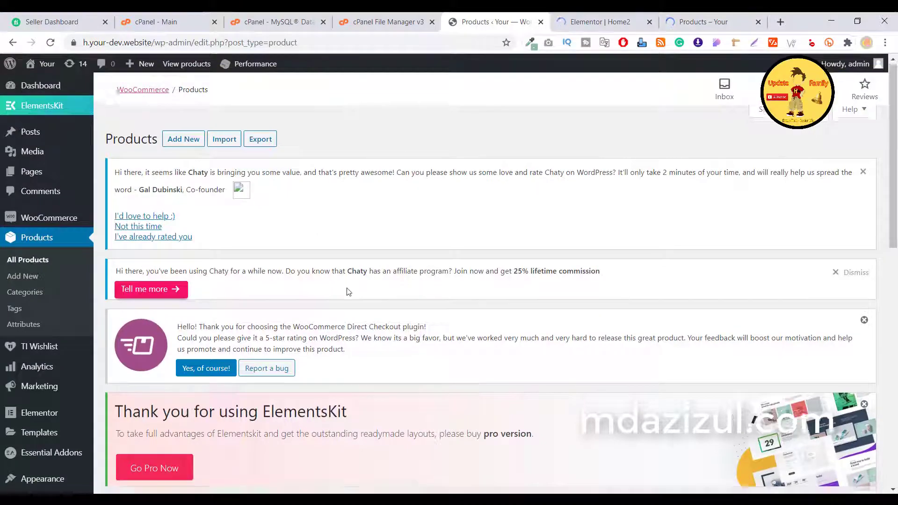
scroll(348, 291, "down", 7)
scroll(247, 369, "down", 4)
scroll(215, 341, "up", 5)
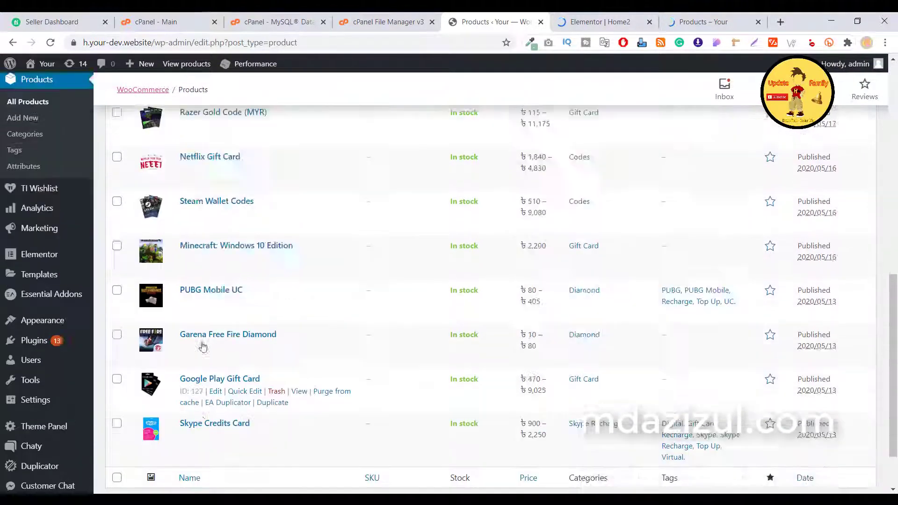
scroll(246, 333, "down", 3)
scroll(206, 200, "up", 1)
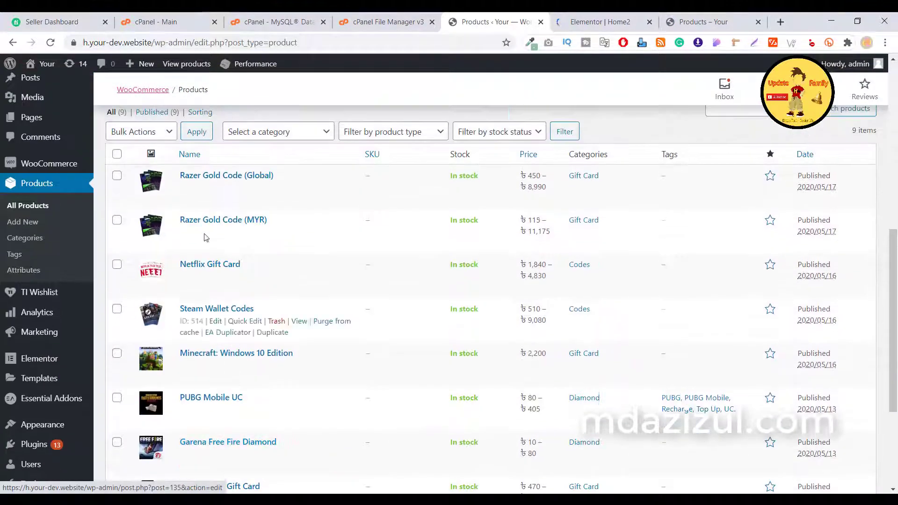
scroll(206, 200, "up", 4)
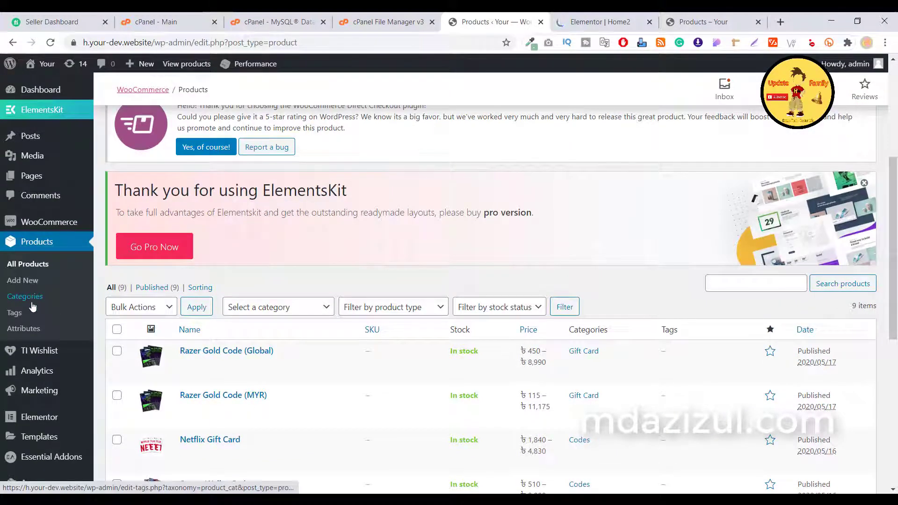
scroll(322, 289, "up", 4)
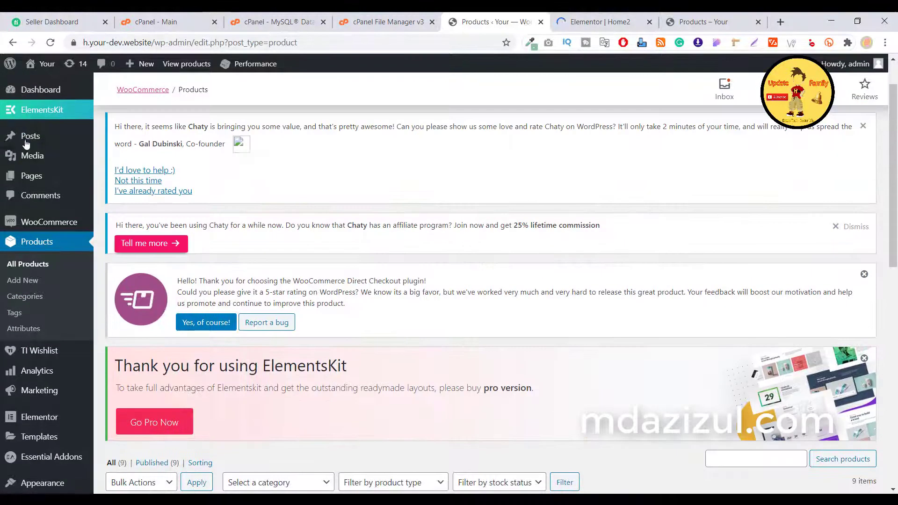
mouse_move(28, 148)
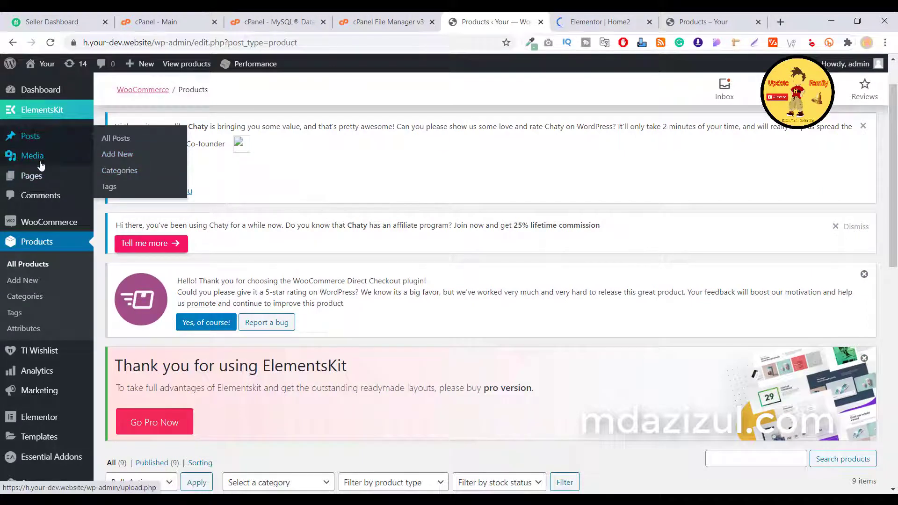
left_click(610, 24)
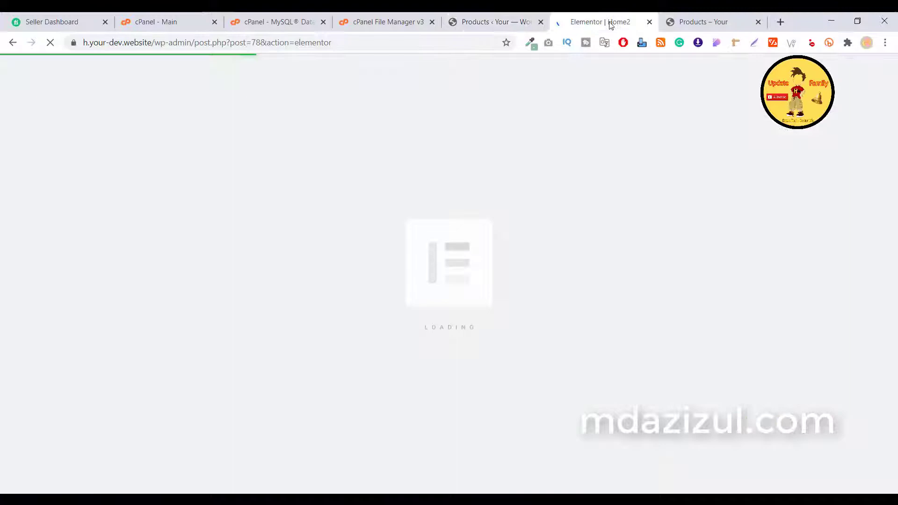
left_click(477, 24)
Step: Open Pages > All Pages and Appearance > Menus in new tabs, switching to Menus
mouse_move(46, 176)
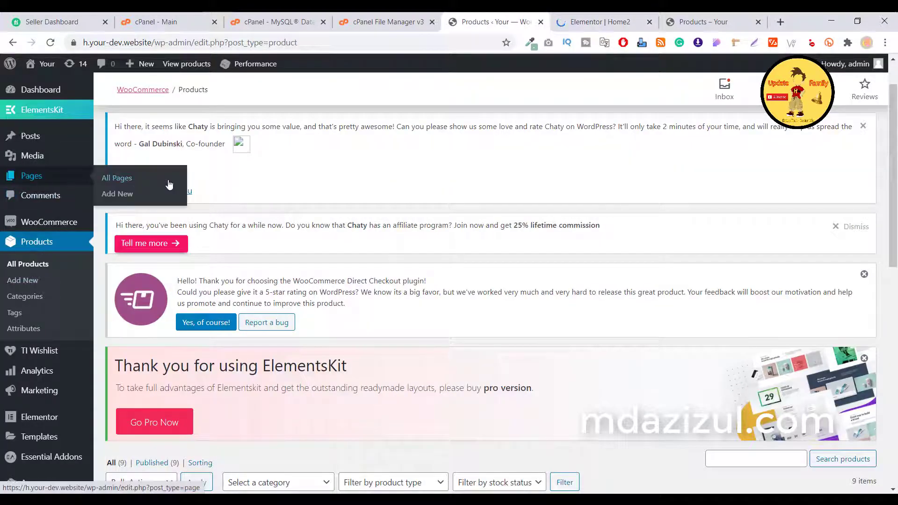
middle_click(147, 185)
scroll(73, 233, "down", 4)
mouse_move(52, 311)
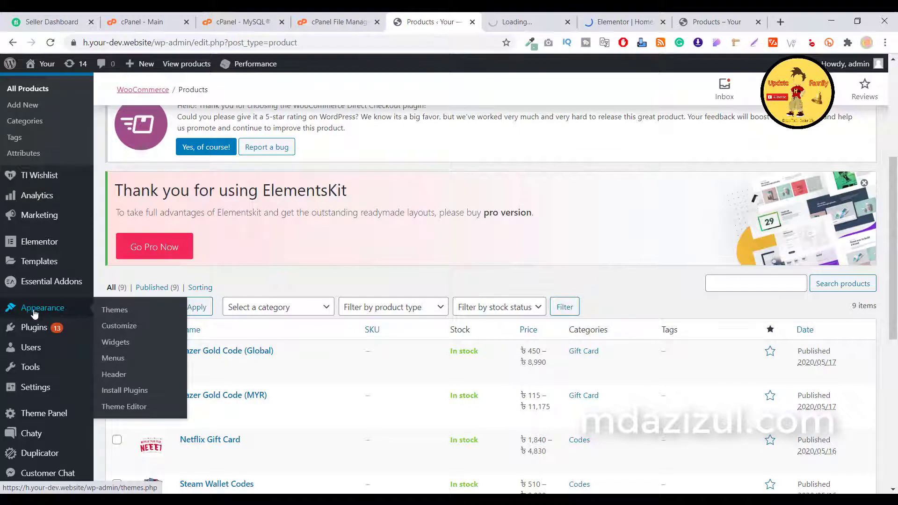
right_click(126, 359)
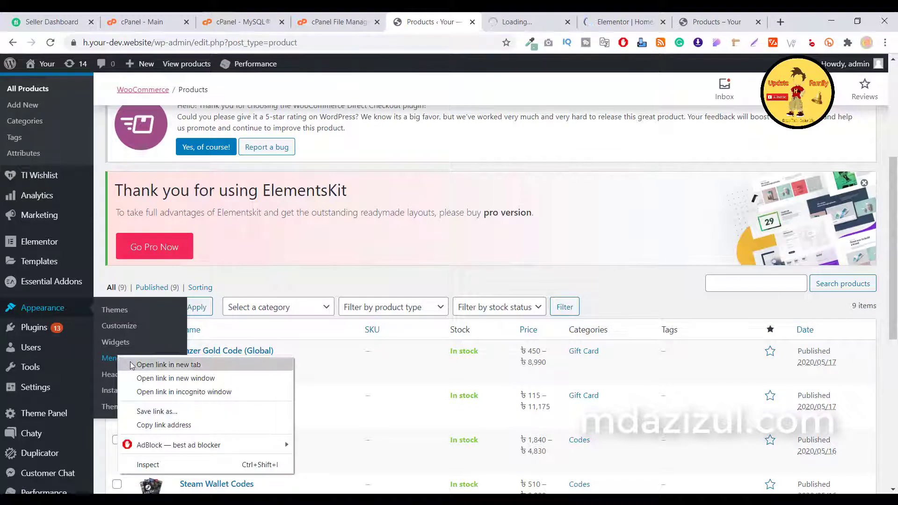
left_click(140, 364)
left_click(533, 28)
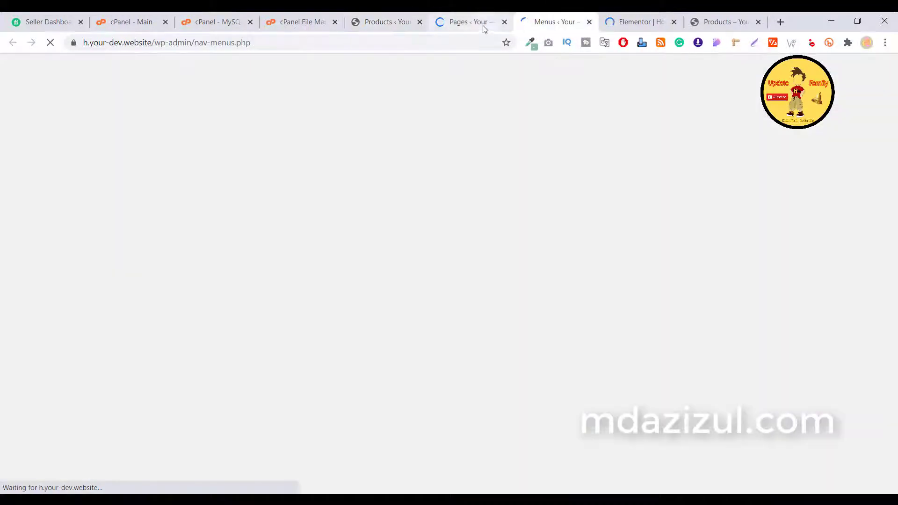
Step: Review the Main_Menu items and the full list of pages available to add to the menu
left_click(483, 28)
left_click(544, 26)
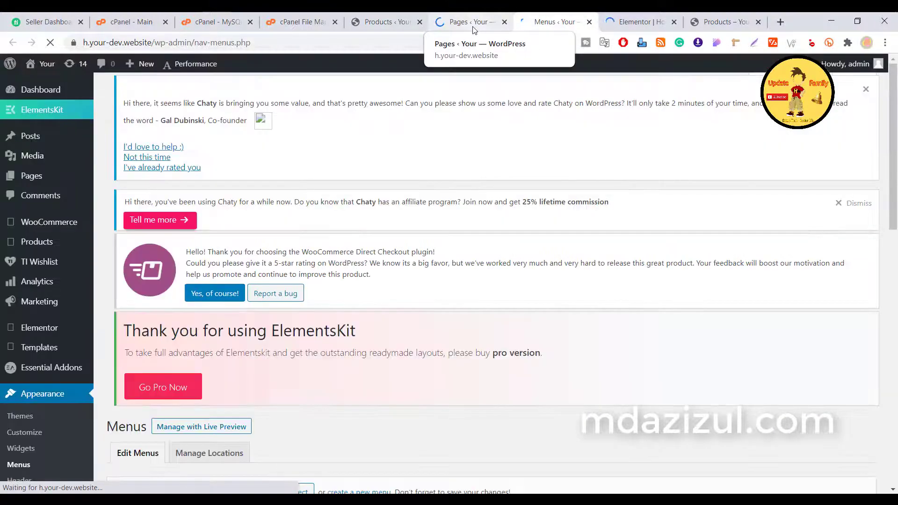
scroll(497, 172, "down", 7)
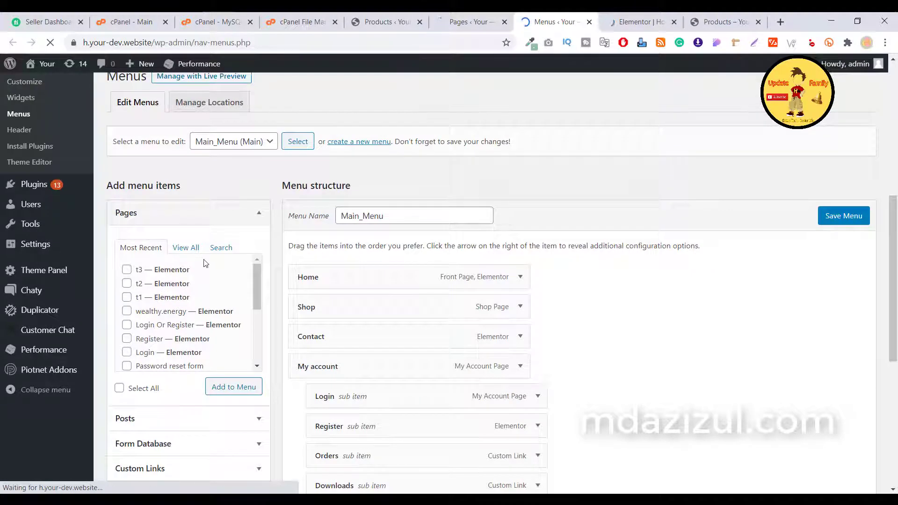
left_click(192, 248)
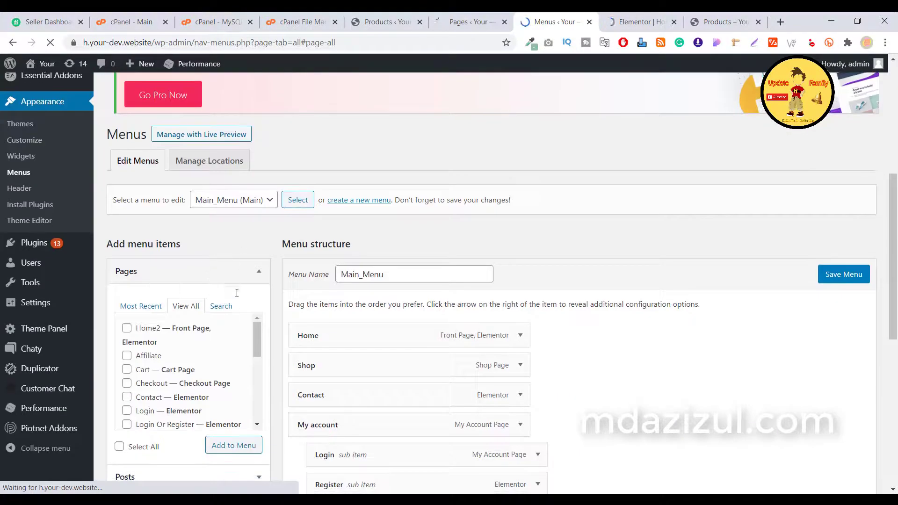
scroll(522, 286, "down", 8)
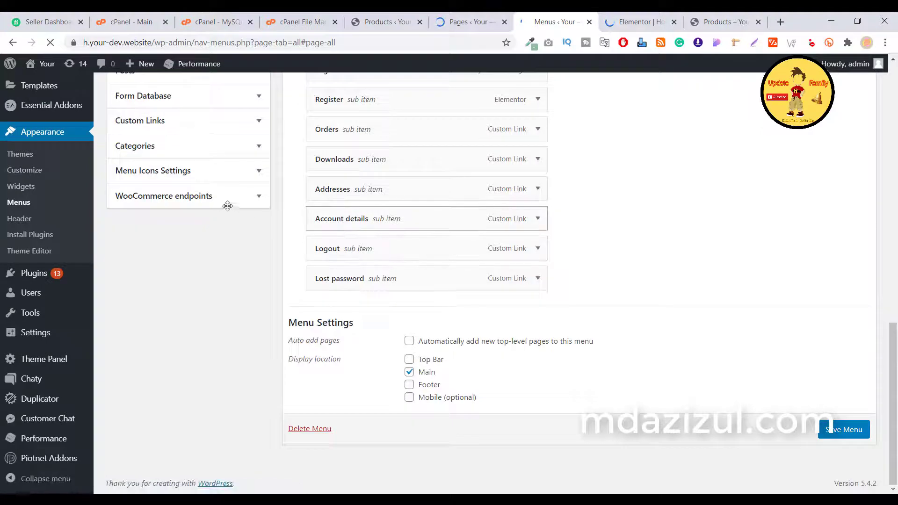
scroll(472, 233, "up", 2)
scroll(472, 233, "up", 4)
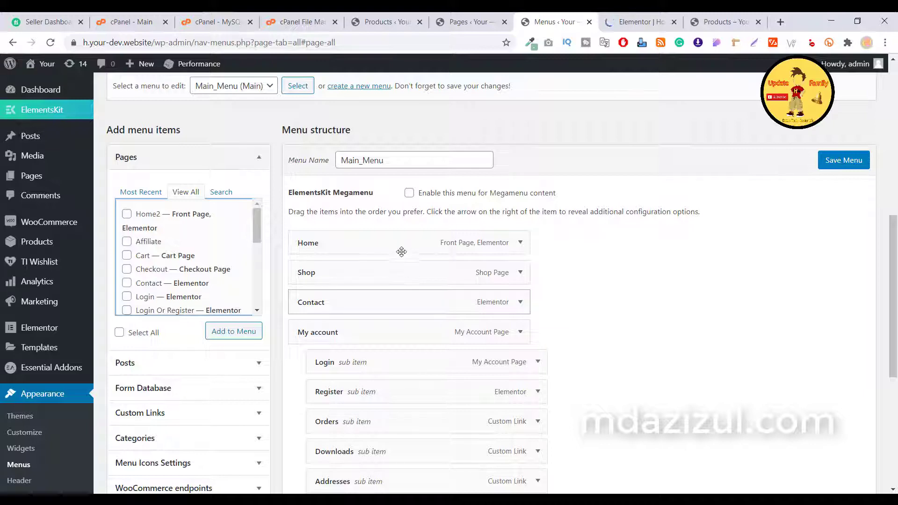
scroll(431, 206, "down", 1)
Step: Scroll the All Pages list of 20 published pages and return to the KhubSohoz homepage in Elementor
left_click(472, 24)
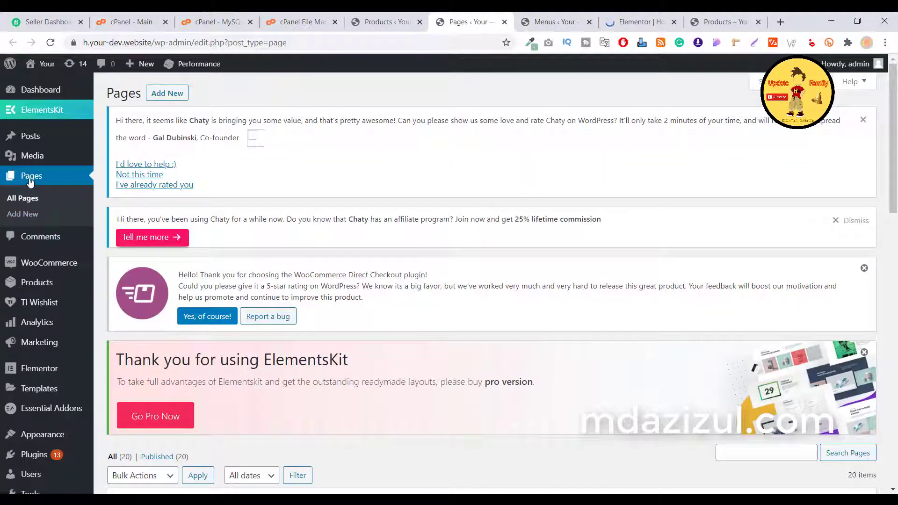
scroll(271, 345, "down", 8)
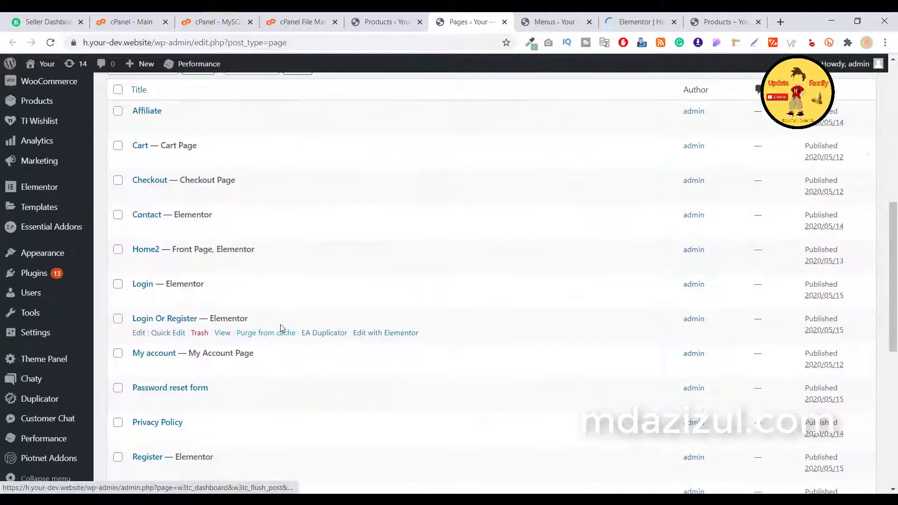
scroll(269, 333, "down", 5)
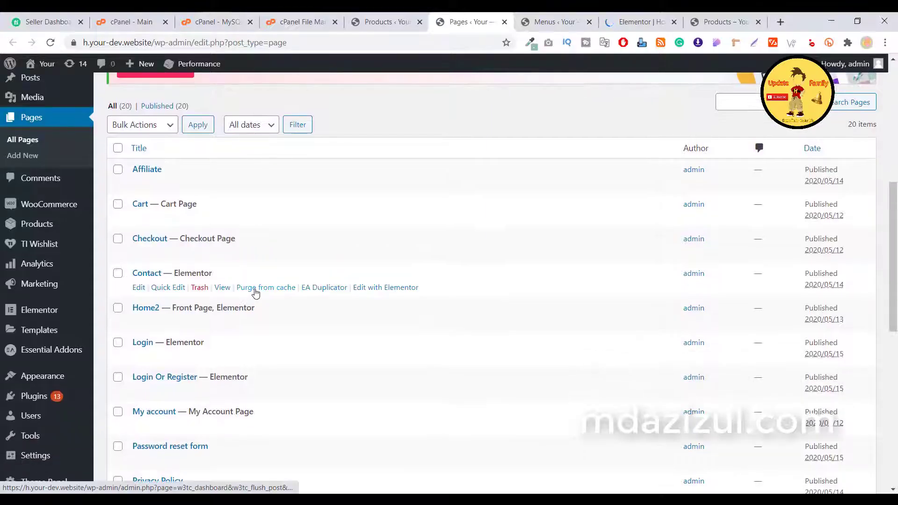
scroll(255, 293, "down", 1)
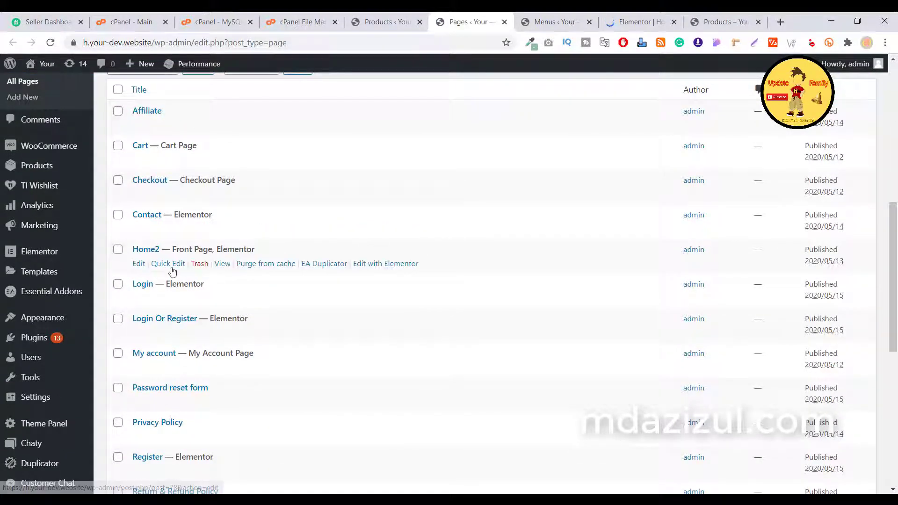
left_click(542, 22)
left_click(610, 23)
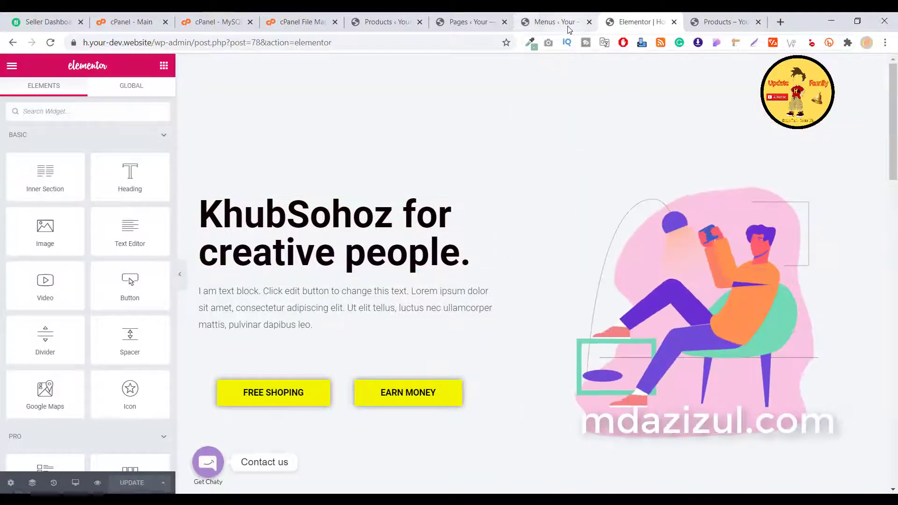
Step: Replace KhubSohoz with AAAAAAA so the hero heading reads 'AAAAAAA for creative people.'
left_click(568, 28)
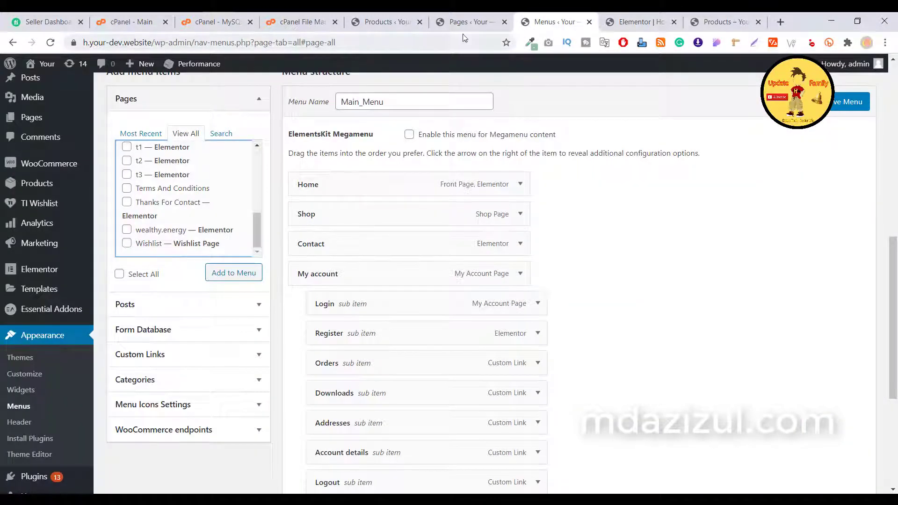
left_click(465, 22)
scroll(229, 211, "down", 2)
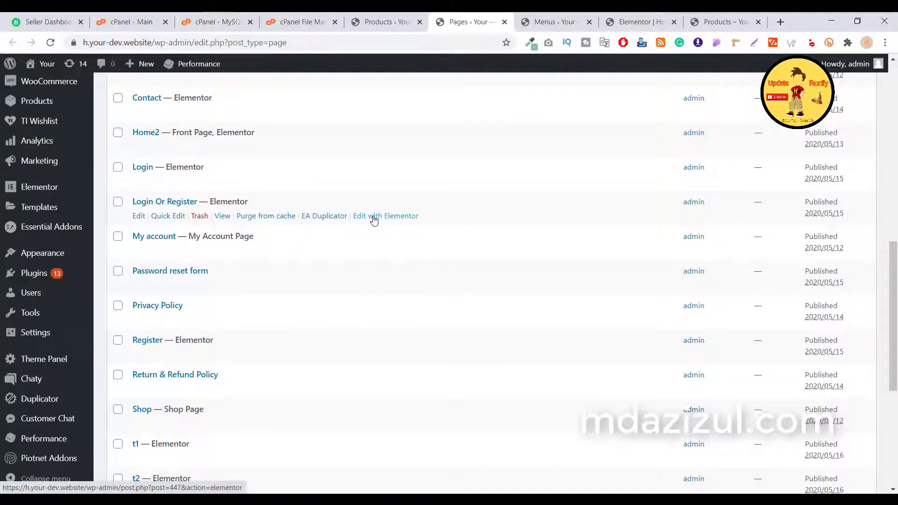
left_click(639, 21)
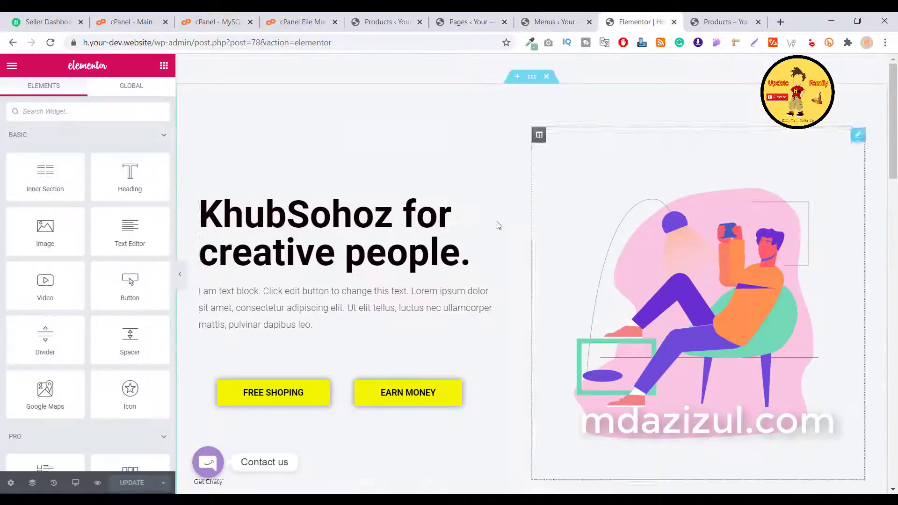
scroll(295, 221, "up", 2)
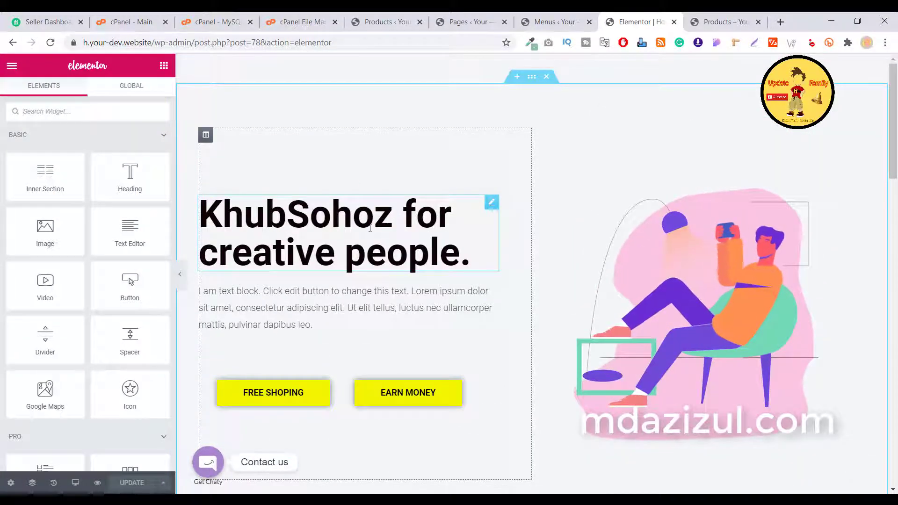
left_click(295, 220)
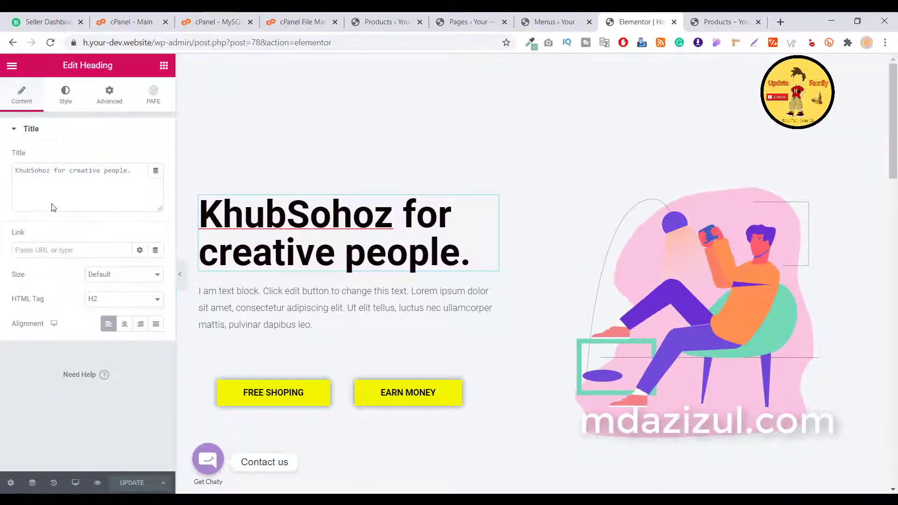
double_click(33, 171)
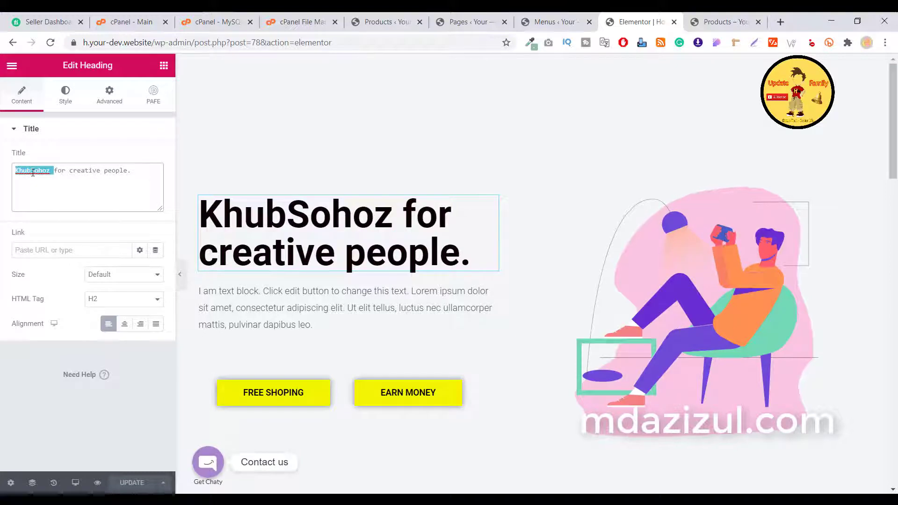
type("AAAAAAA")
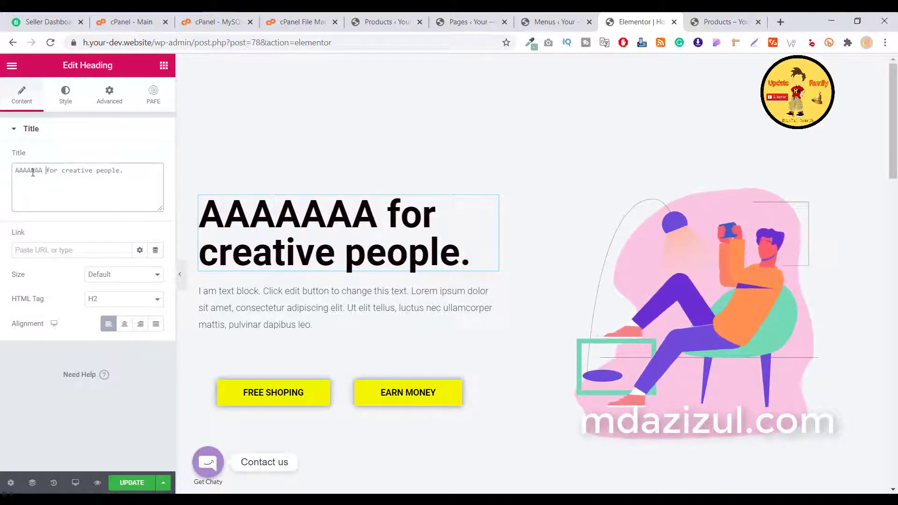
Step: Check the FREE SHOPING button's link address and save the page with UPDATE
scroll(421, 314, "down", 1)
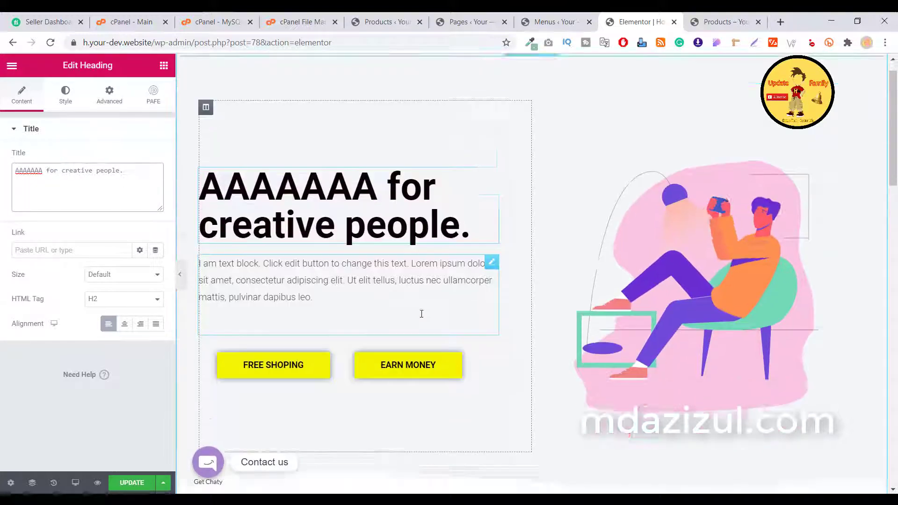
scroll(421, 313, "down", 2)
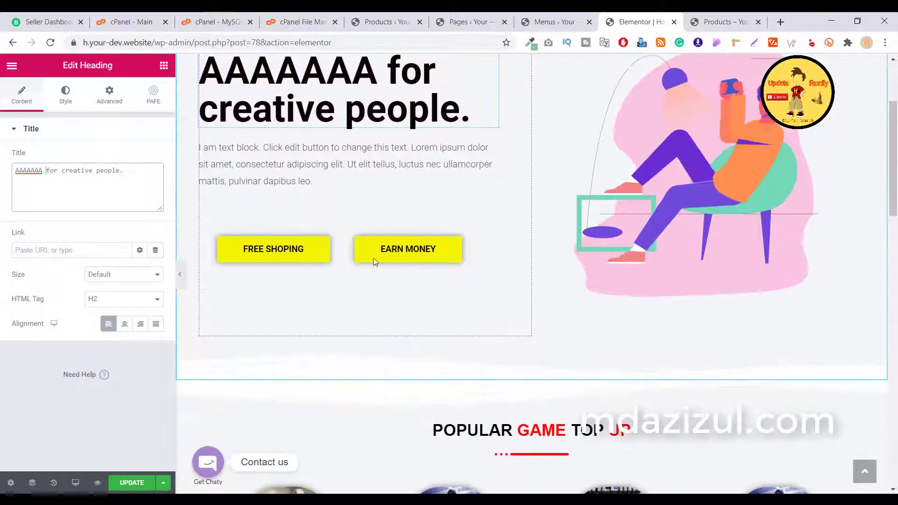
left_click(304, 251)
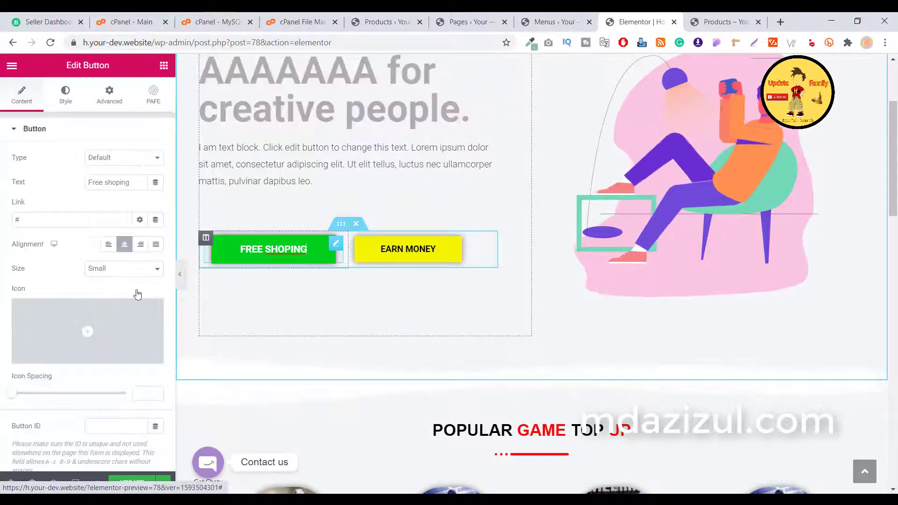
left_click(34, 217)
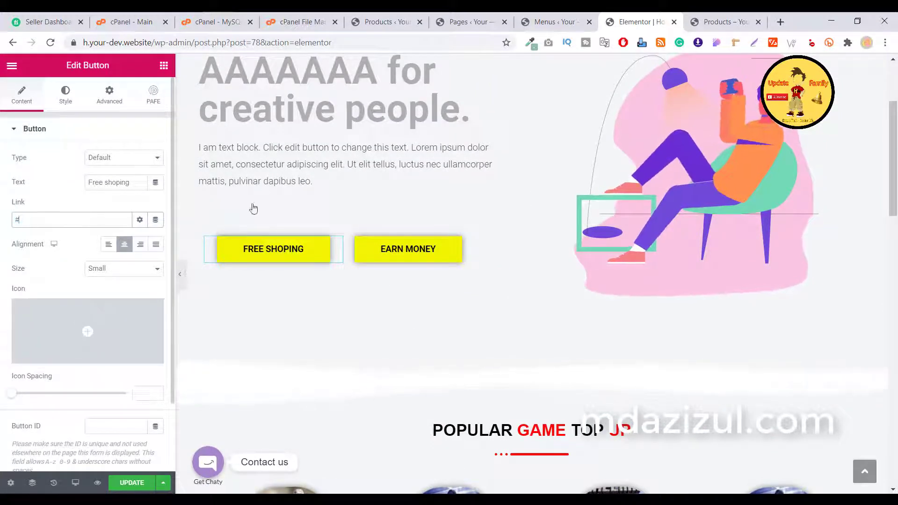
scroll(605, 277, "down", 5)
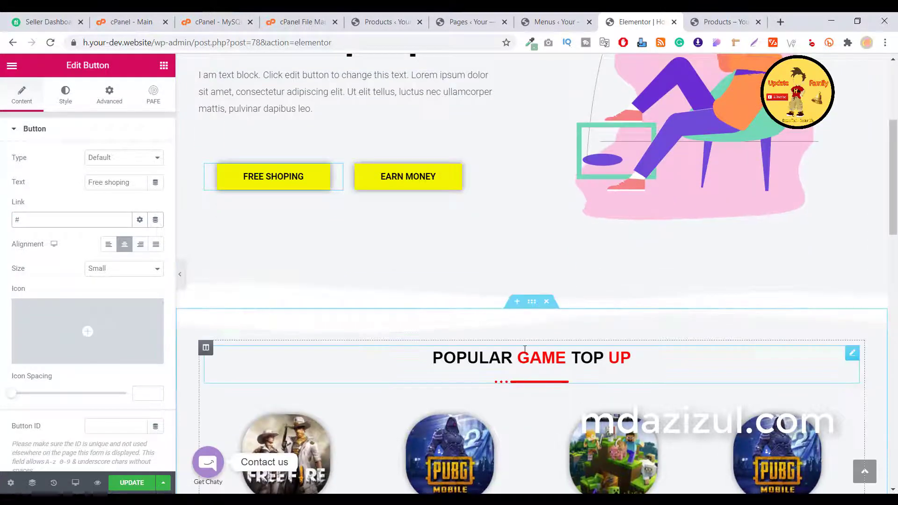
left_click(131, 482)
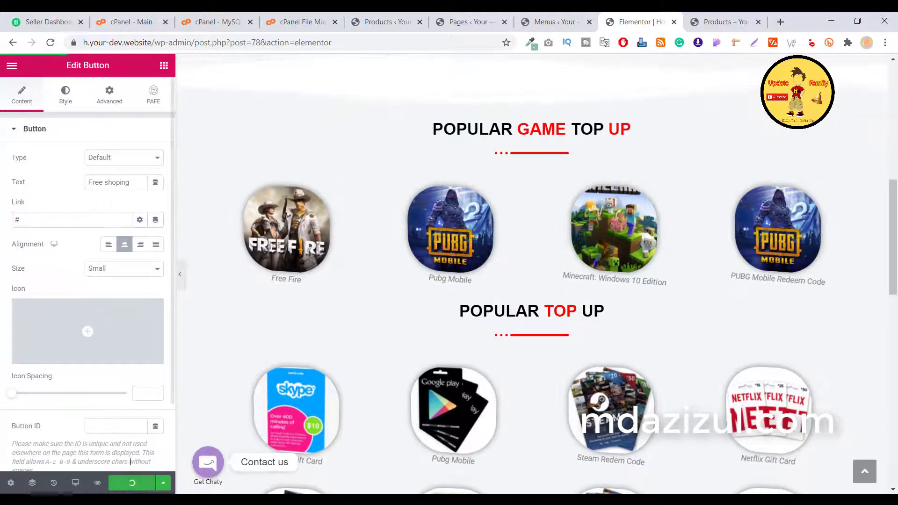
Step: View the updated home page on the live dev site
left_click(561, 22)
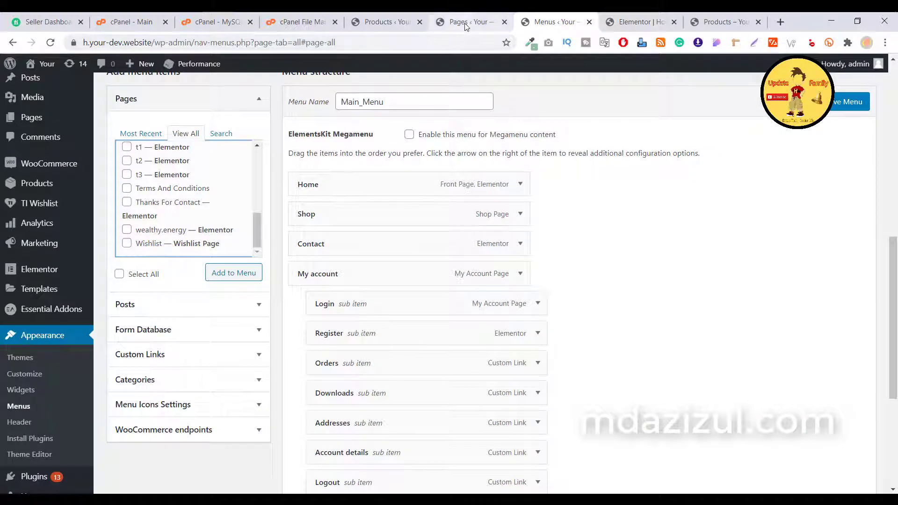
left_click(720, 22)
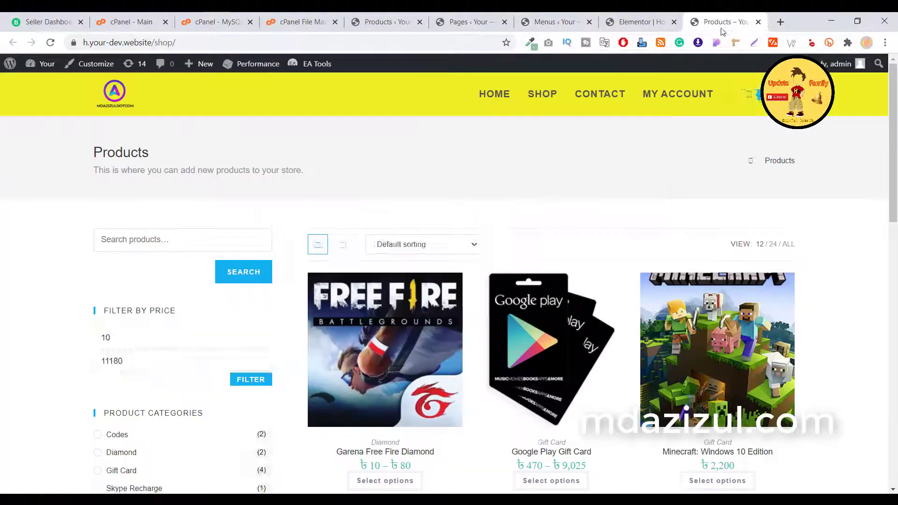
left_click(470, 104)
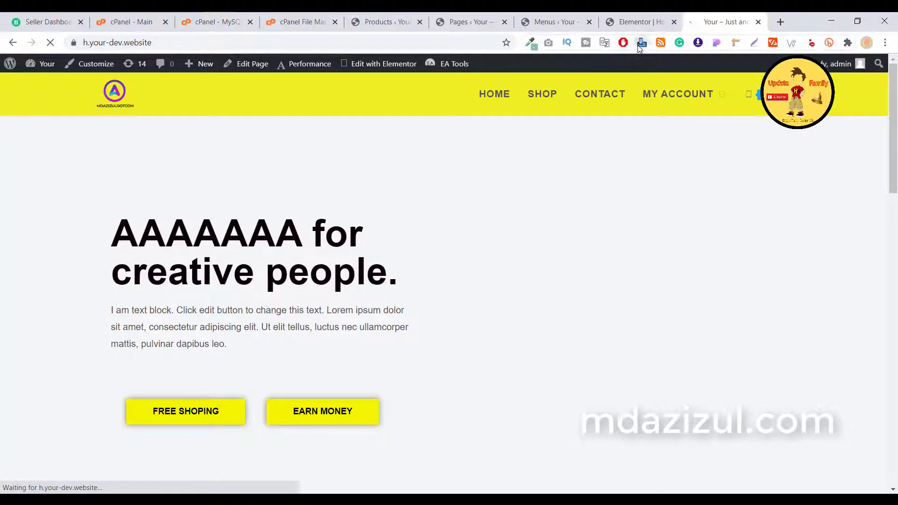
Step: Preview the updated homepage at Galaxy S6 size, including its mobile MENU, then close the tester
left_click(644, 42)
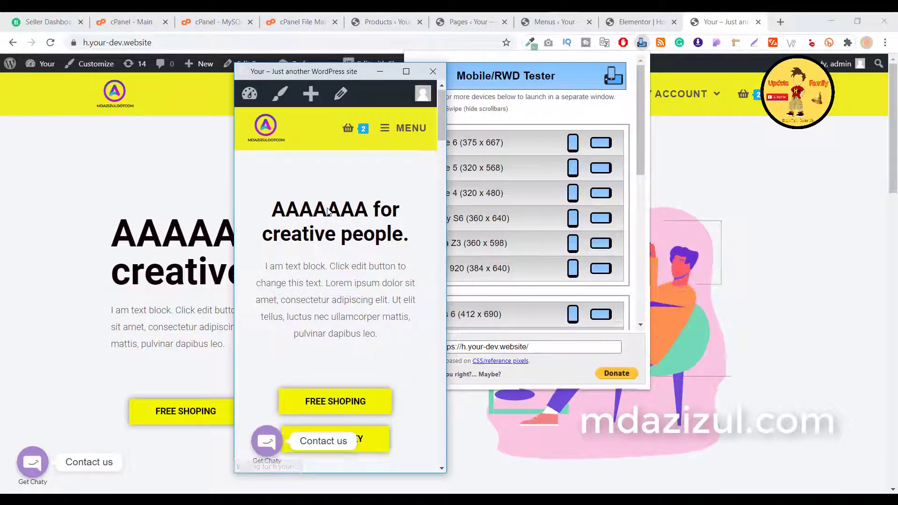
scroll(327, 211, "down", 5)
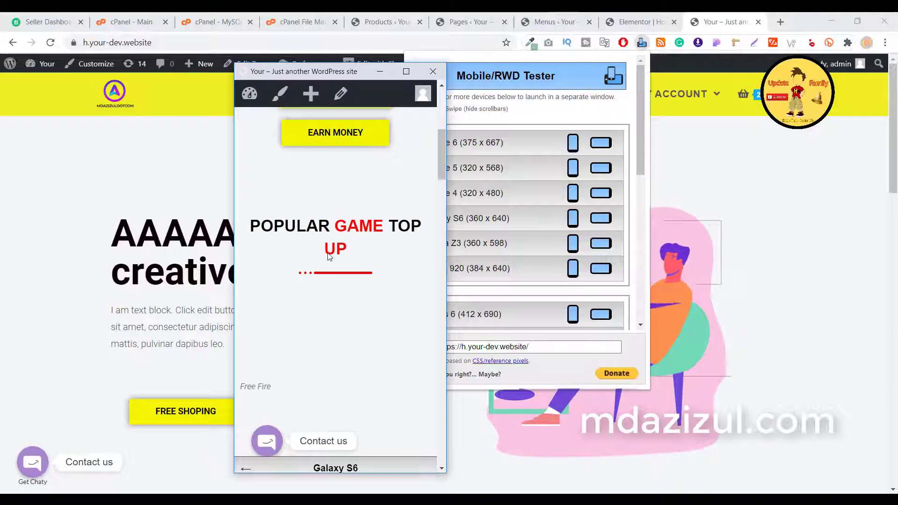
scroll(328, 248, "down", 10)
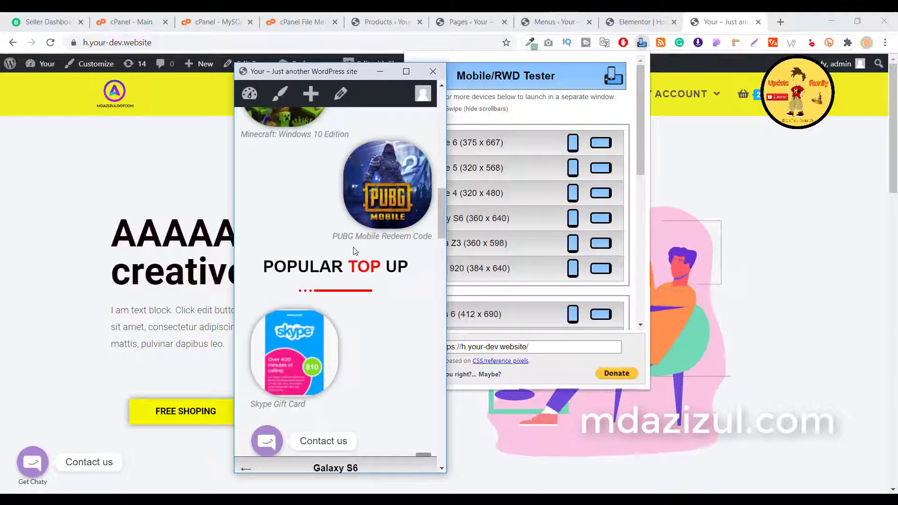
scroll(354, 251, "down", 2)
scroll(355, 249, "up", 5)
scroll(354, 249, "down", 6)
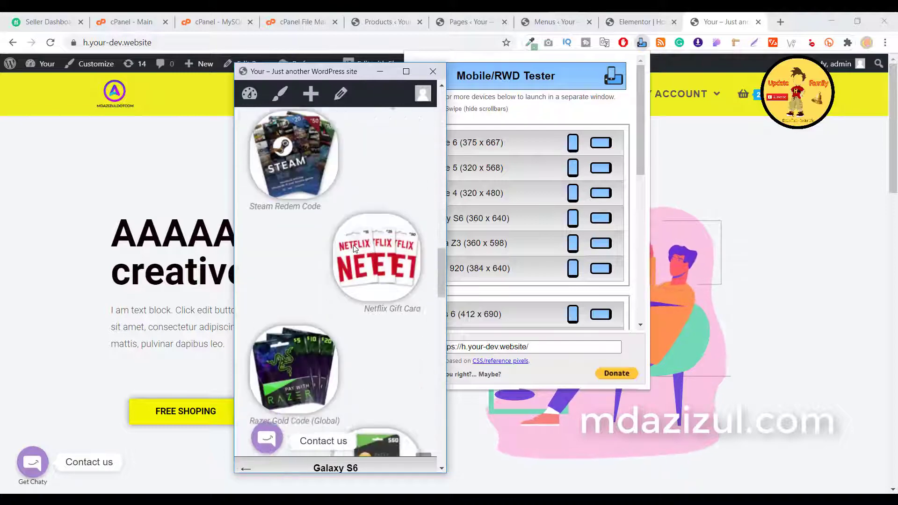
scroll(354, 249, "up", 15)
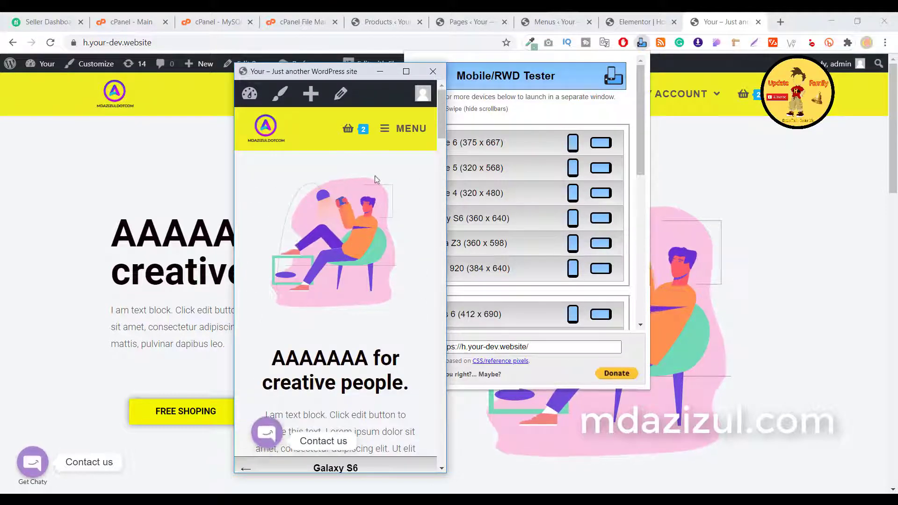
left_click(389, 132)
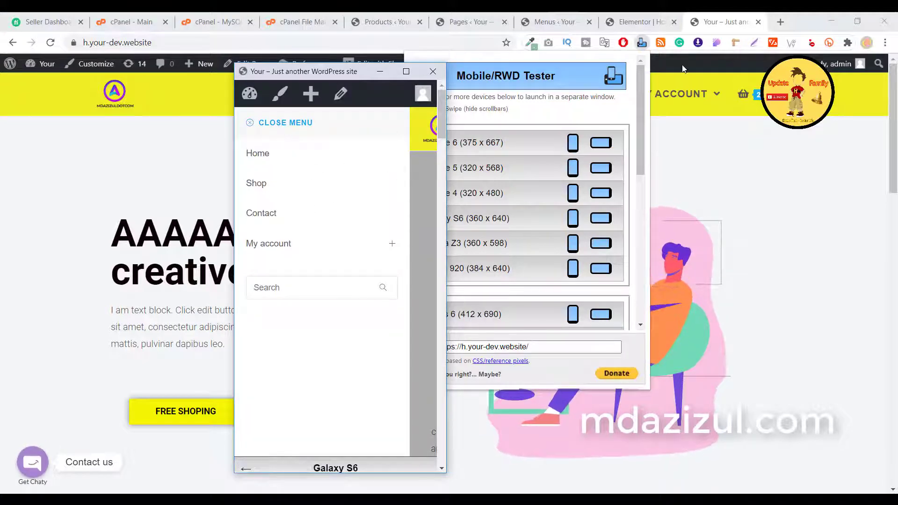
left_click(744, 199)
Step: Move from the Elementor and products tabs to the dev front page, then scroll the live homepage
left_click(660, 23)
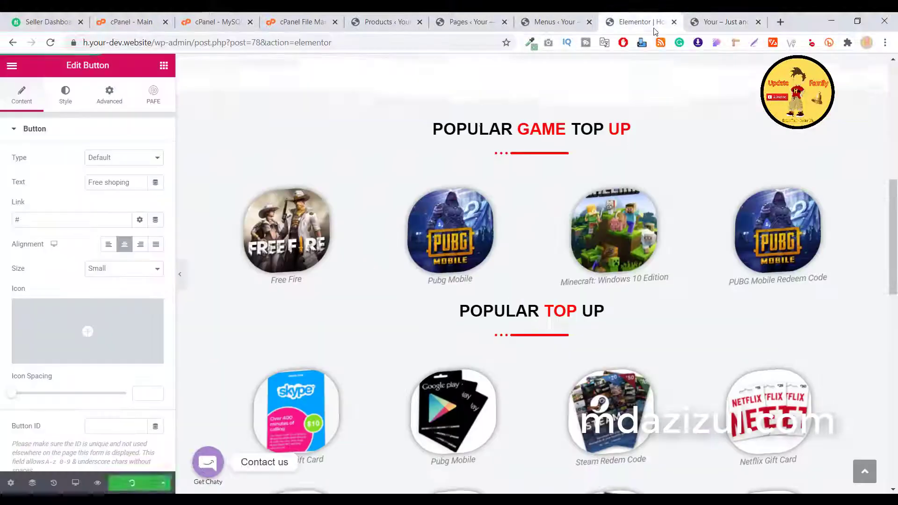
left_click(385, 22)
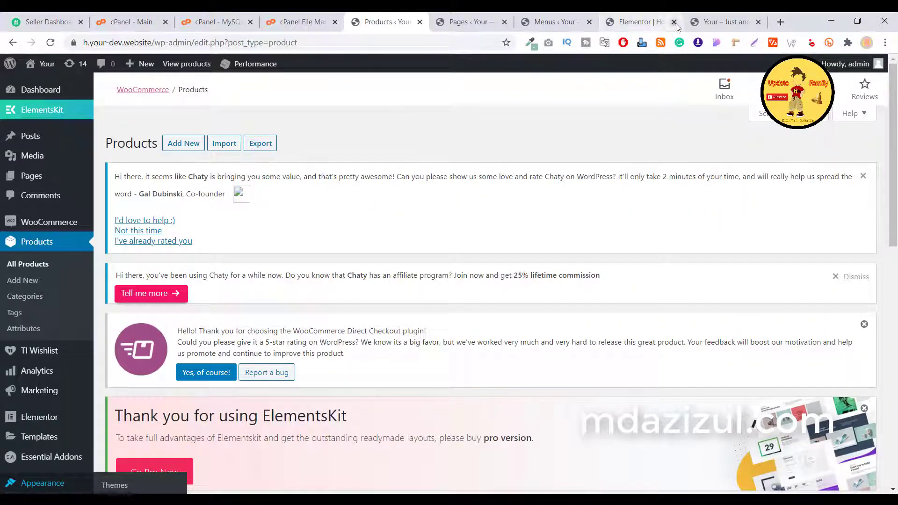
left_click(706, 23)
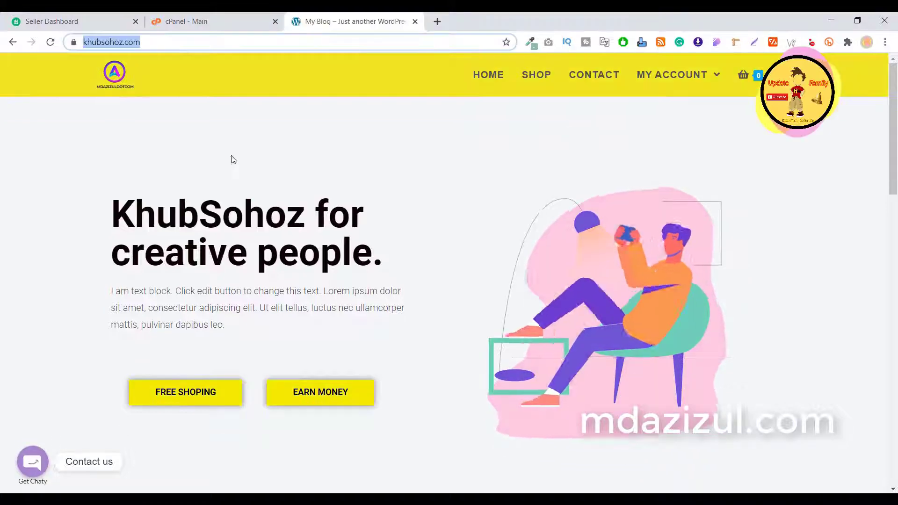
scroll(210, 321, "down", 10)
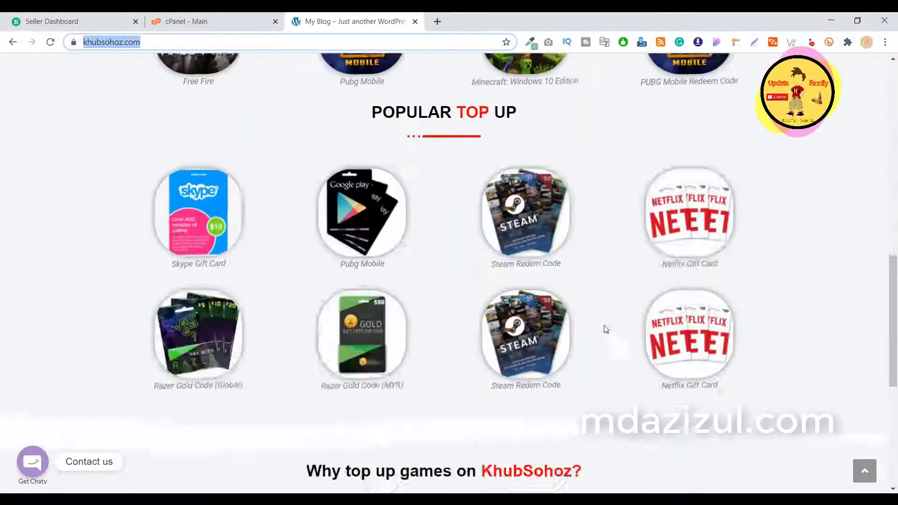
Step: Scroll through the live khubsohoz.com homepage, then begin reviewing the dev site's admin pages
scroll(605, 330, "up", 3)
scroll(606, 330, "down", 15)
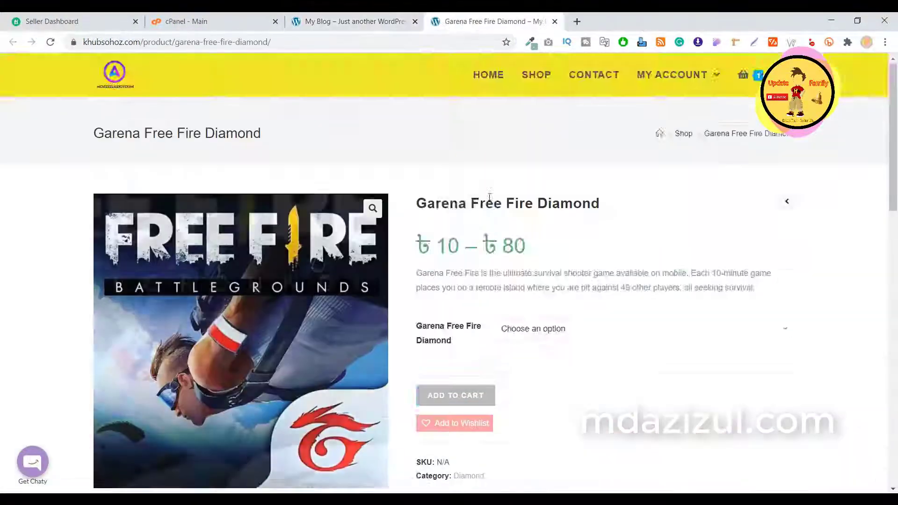
scroll(567, 176, "down", 2)
scroll(245, 271, "down", 10)
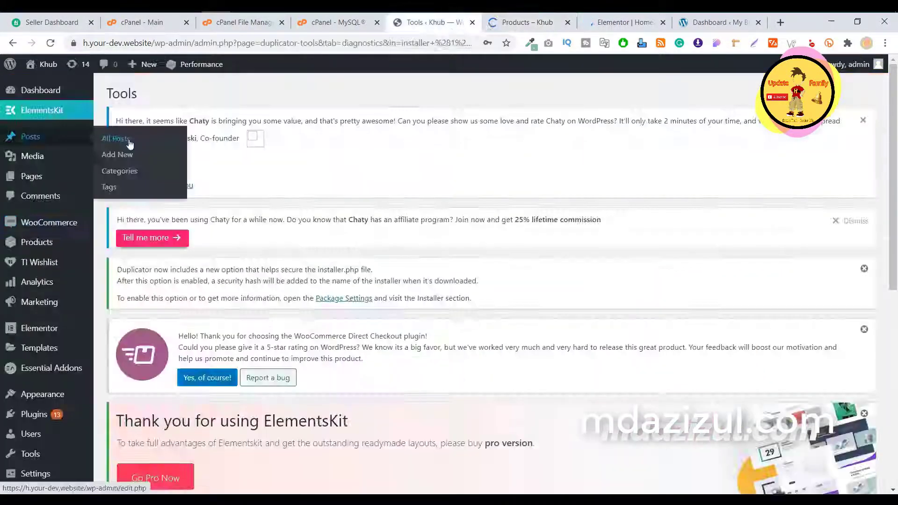
left_click(116, 139)
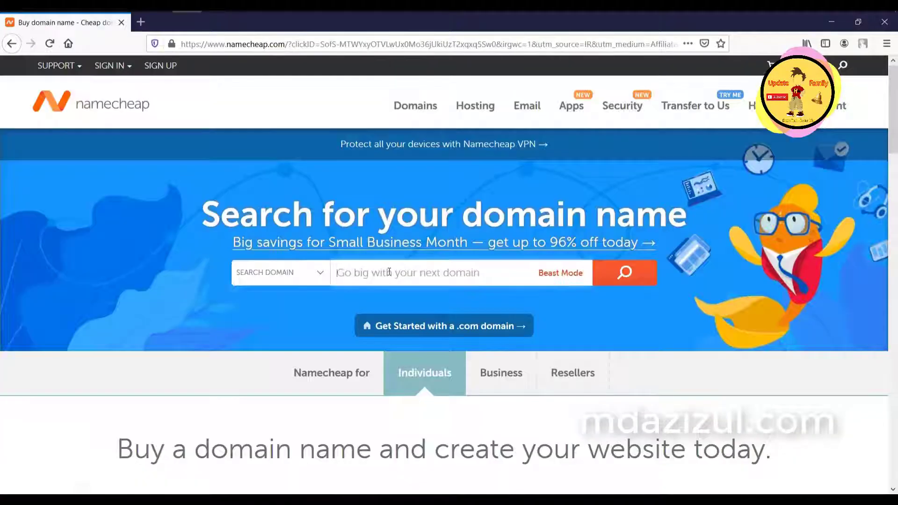
Step: Search mdazjfd.com, add it and the suggested hosting to the cart, and proceed from the cart
type("mdazjfd.com")
key("Return")
left_click(706, 213)
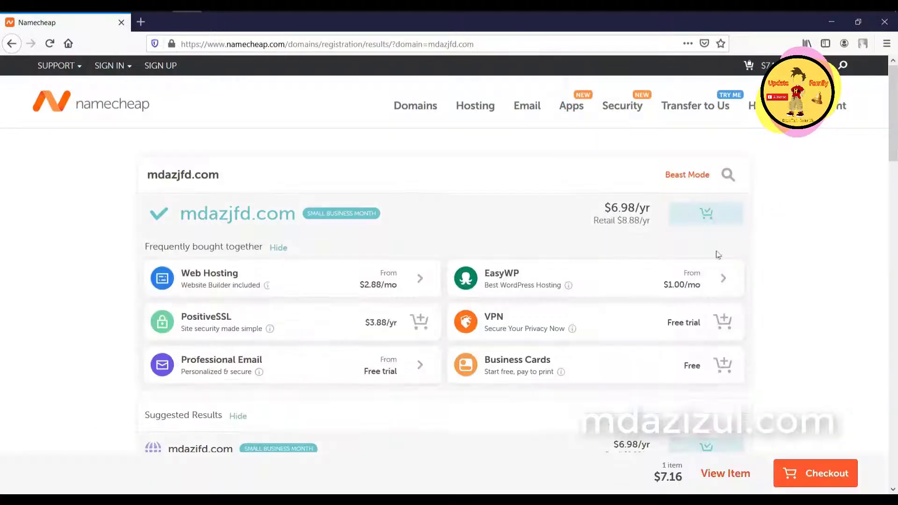
left_click(419, 280)
left_click(814, 473)
scroll(274, 309, "down", 5)
scroll(748, 198, "up", 5)
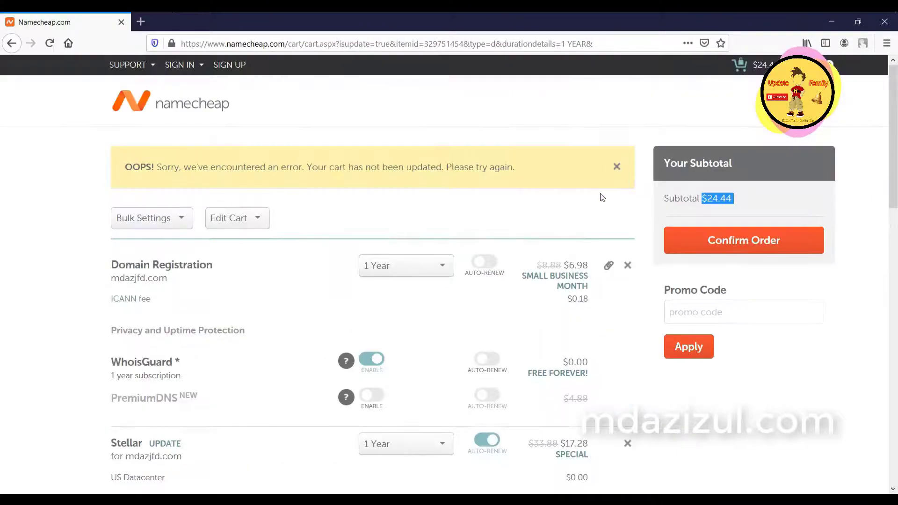
left_click(741, 239)
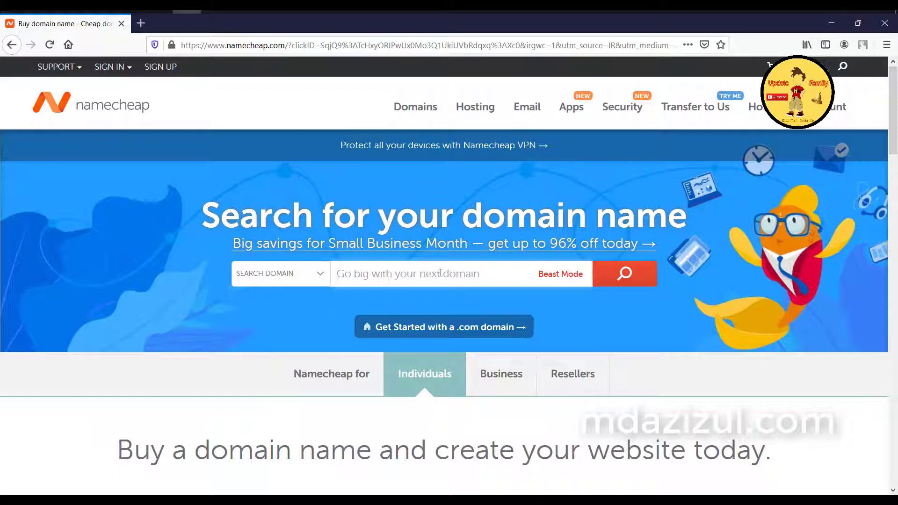
Step: Search for mdadjd.com, note its $8.88 yearly price, and add it to the cart
type("mdadjd.com")
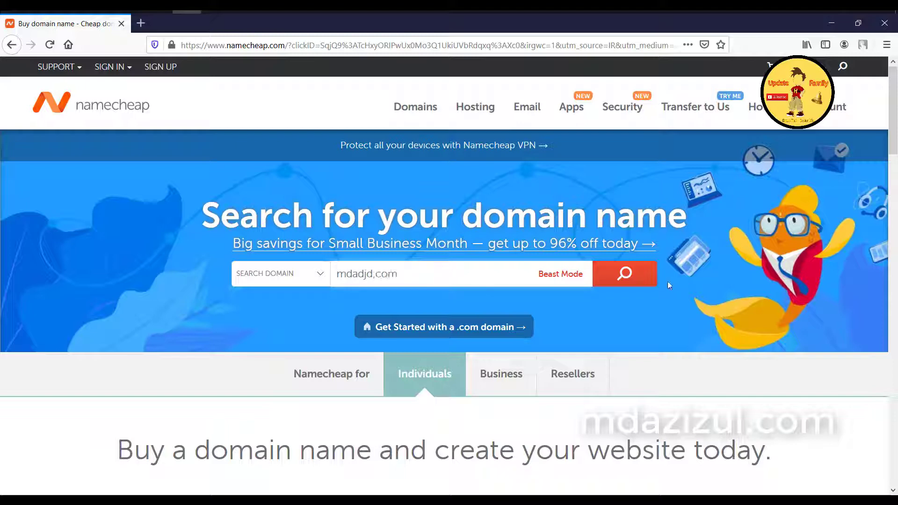
left_click(652, 278)
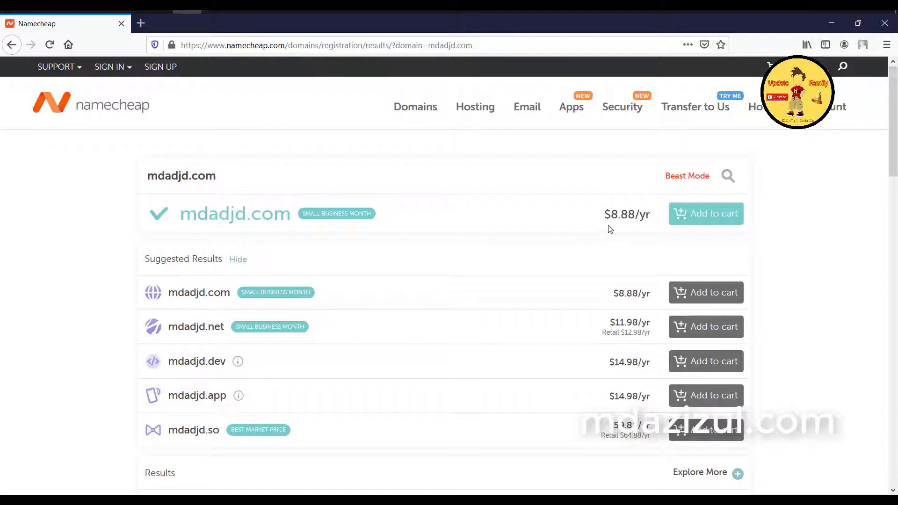
left_click_drag(607, 213, 644, 216)
left_click(631, 210)
left_click(713, 217)
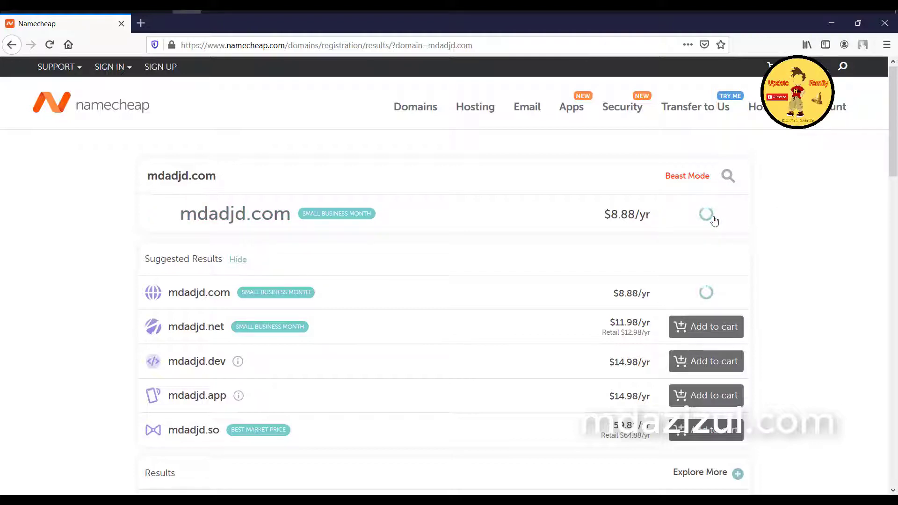
Step: Add Web Hosting to the cart, bringing it to 2 items totalling $26.34
scroll(711, 215, "down", 8)
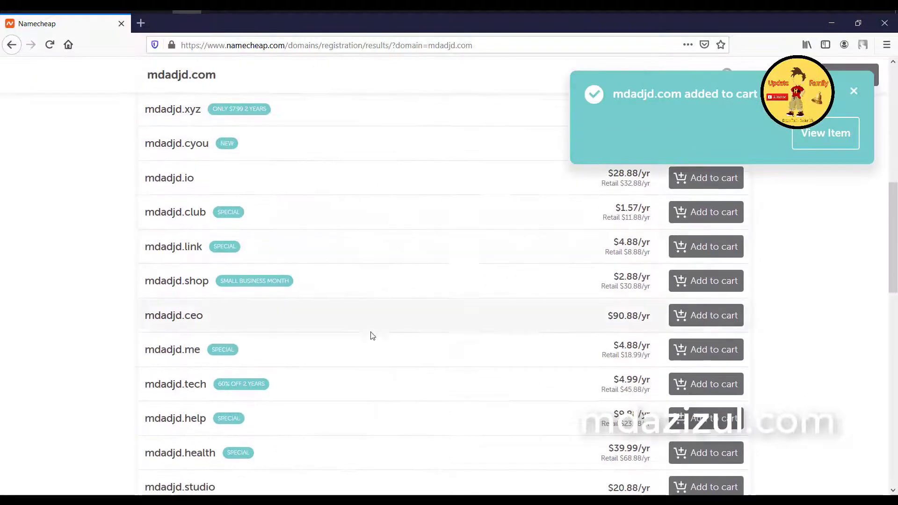
scroll(305, 266, "down", 1)
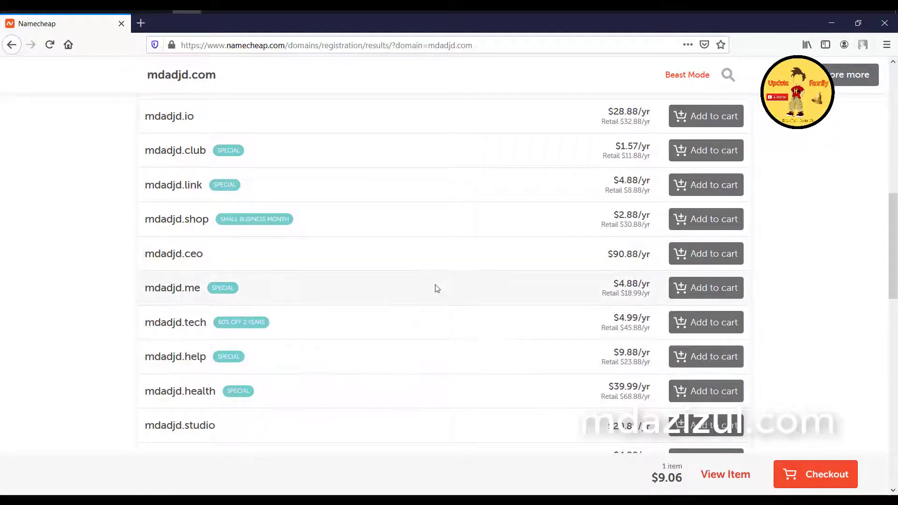
scroll(566, 266, "up", 10)
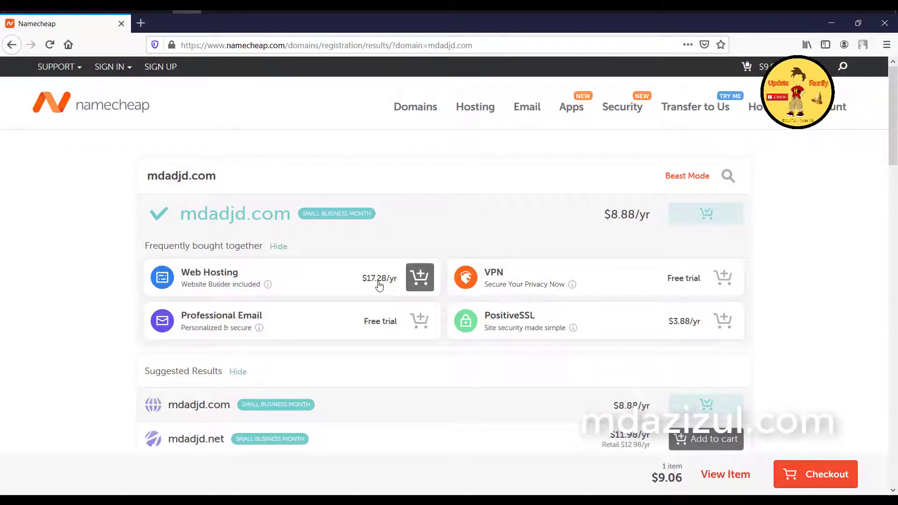
left_click(422, 289)
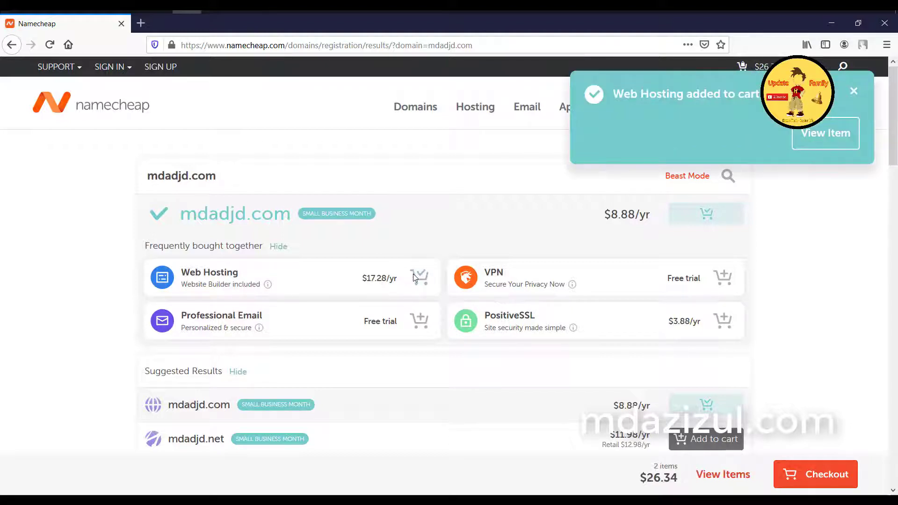
left_click(824, 135)
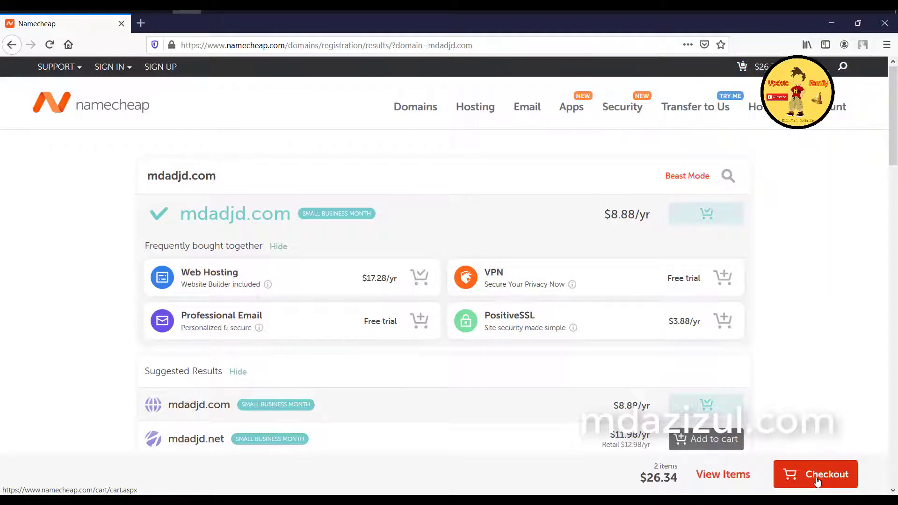
Step: Go to checkout and keep Stellar hosting's billing period at 1 Year, subtotal $26.34
left_click(816, 480)
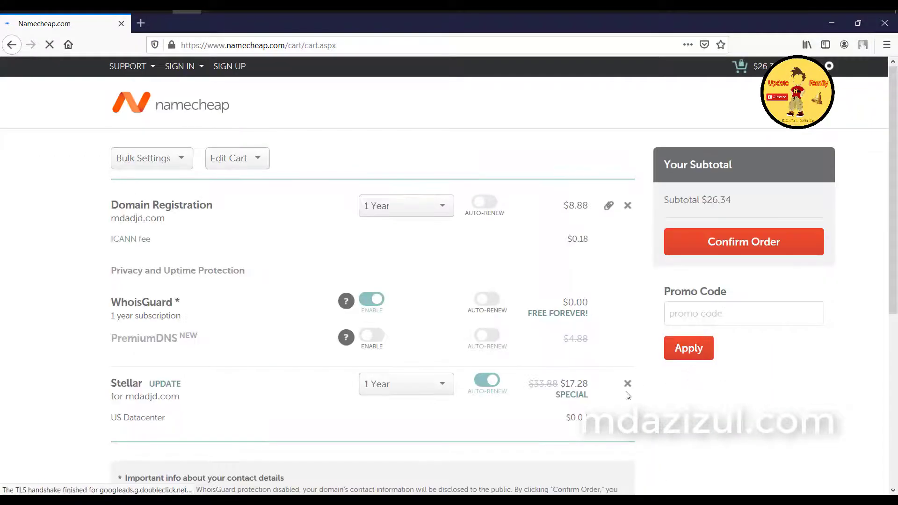
left_click(407, 392)
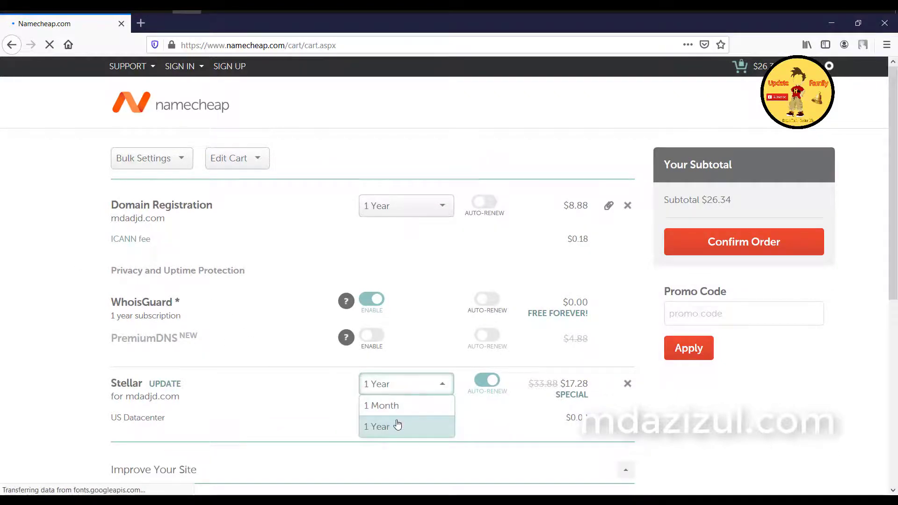
left_click(322, 411)
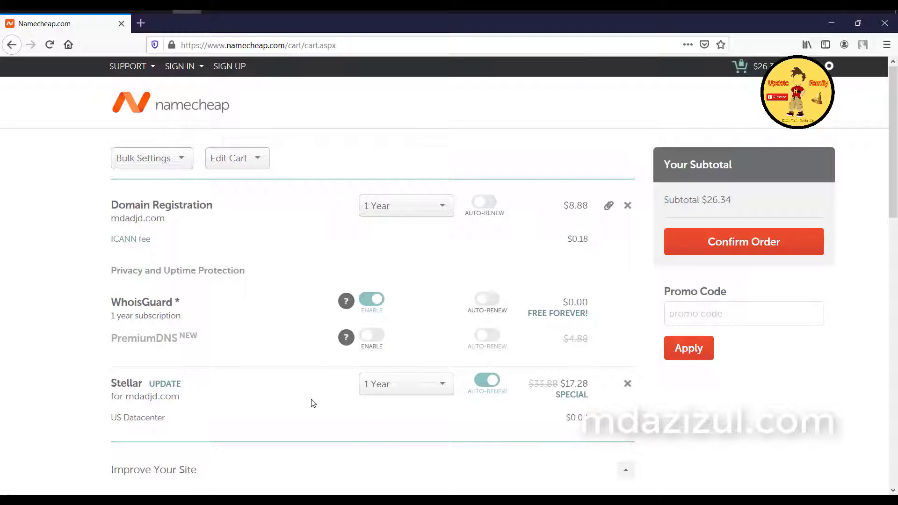
left_click(377, 386)
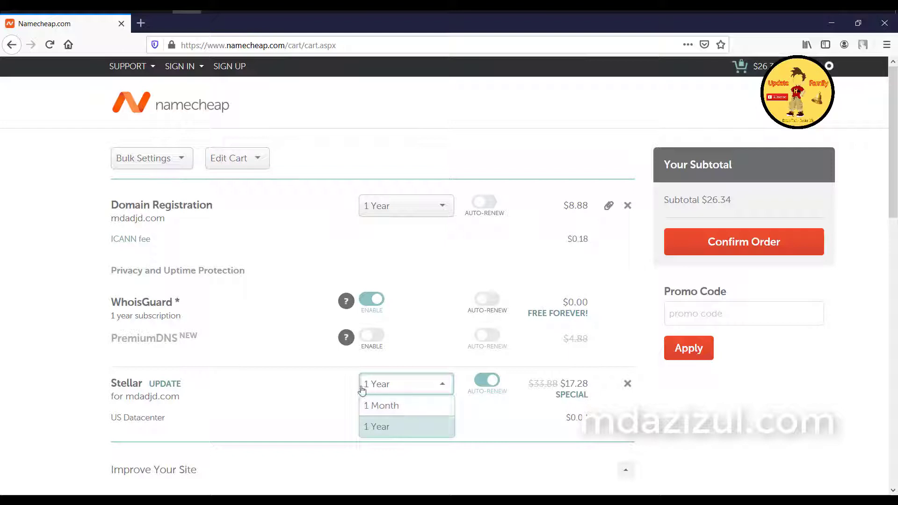
left_click(330, 392)
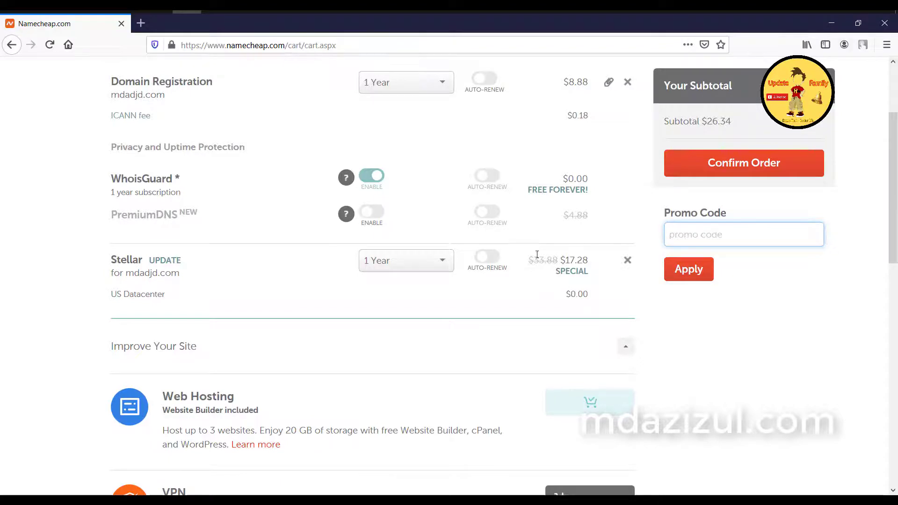
Step: Confirm the order, scroll the Login/Signup page, and select the Create An Account Username field
scroll(511, 270, "up", 3)
left_click(751, 247)
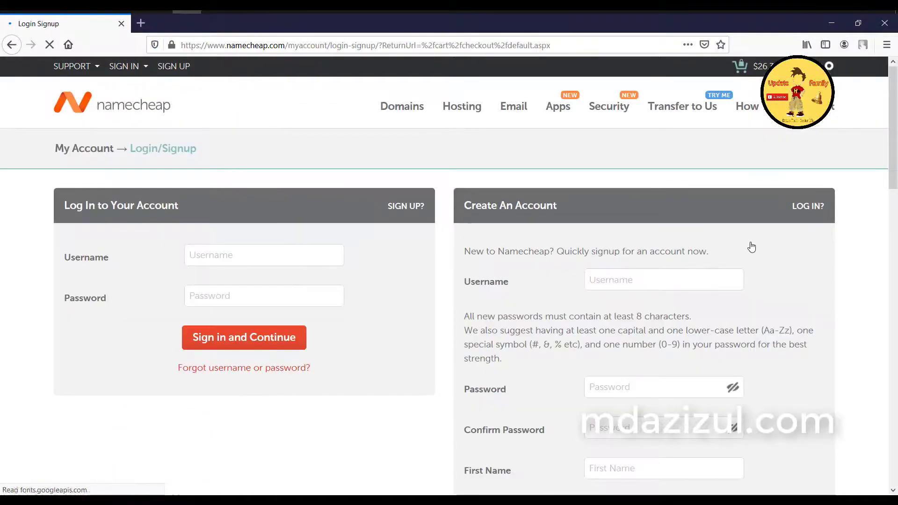
scroll(644, 242, "down", 1)
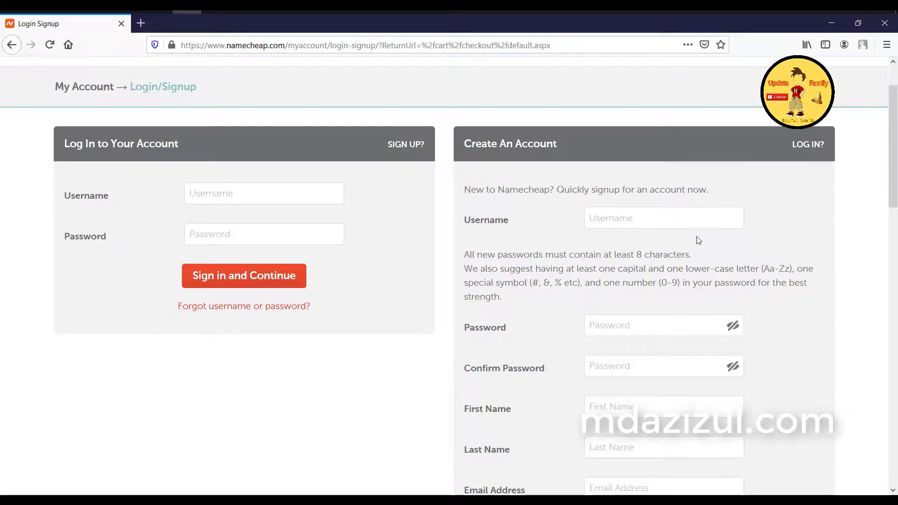
scroll(680, 308, "down", 2)
scroll(645, 327, "down", 2)
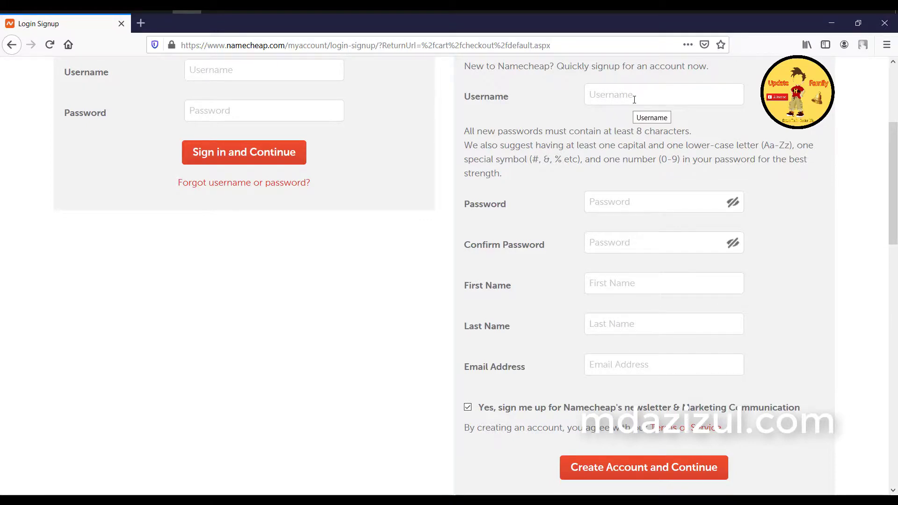
scroll(634, 99, "up", 3)
left_click(605, 220)
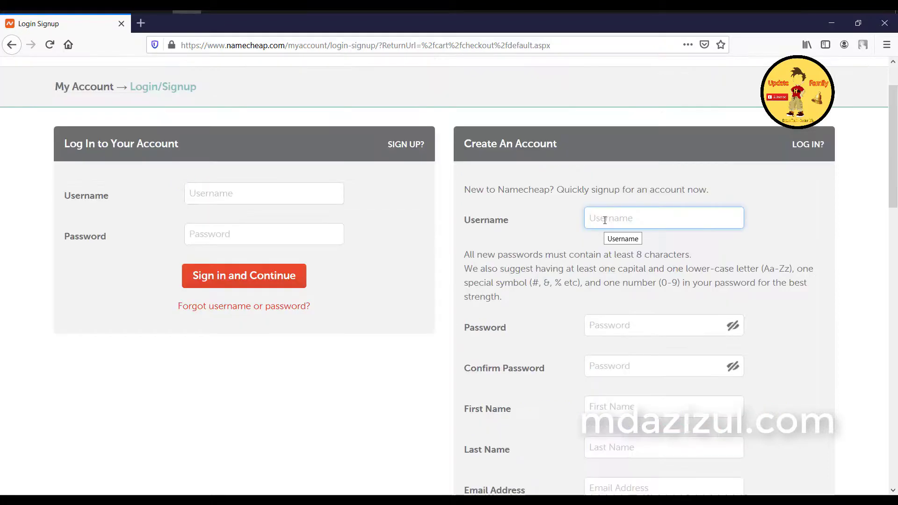